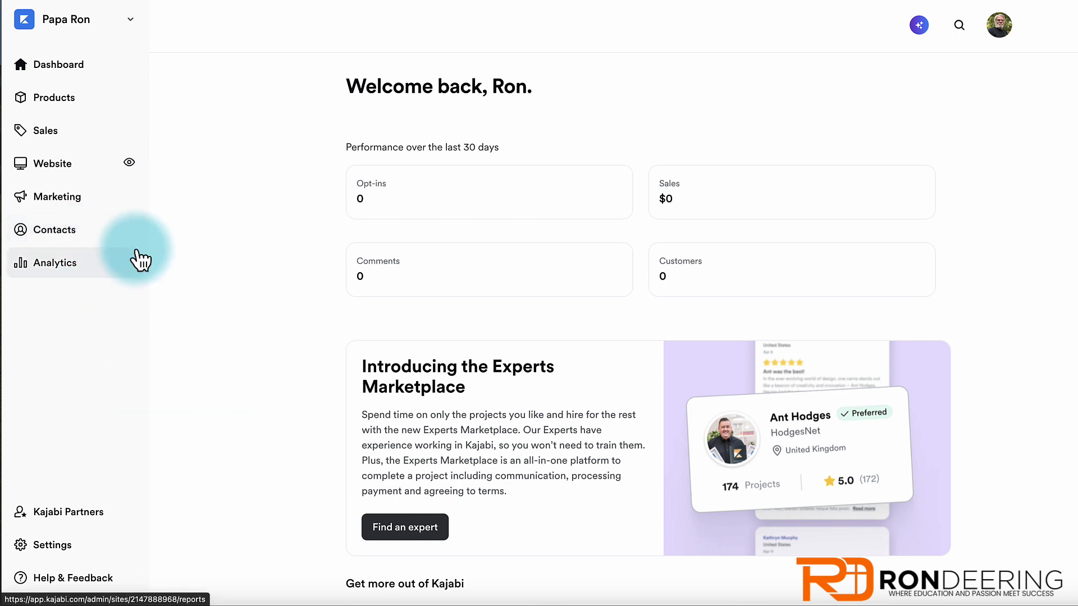
- Look over the Marketing overview's funnels and tools, then go to Email Campaigns
left_click(55, 200)
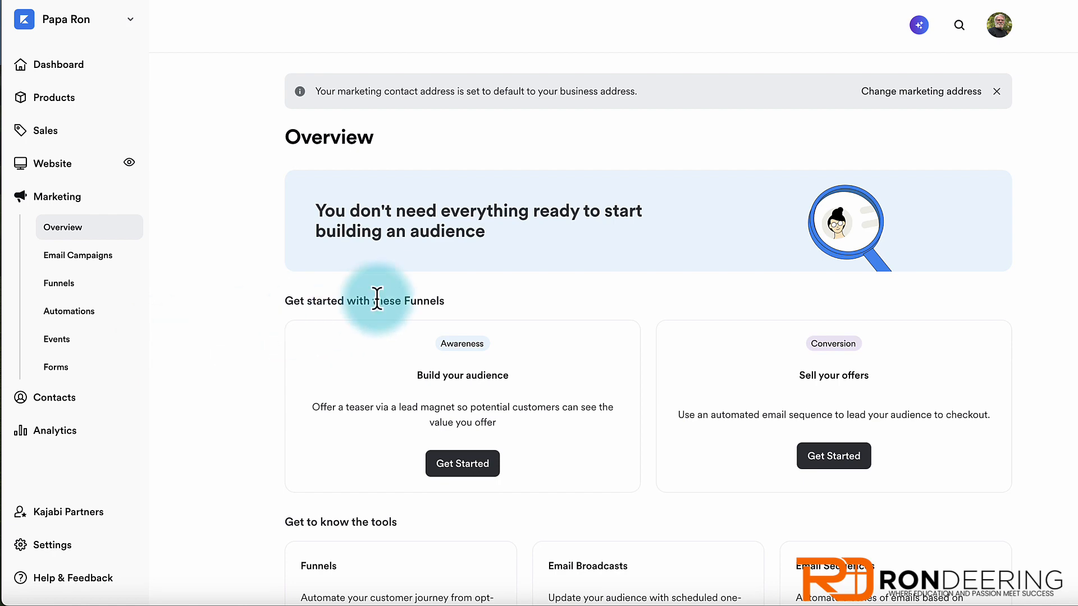
scroll(366, 272, "down", 3)
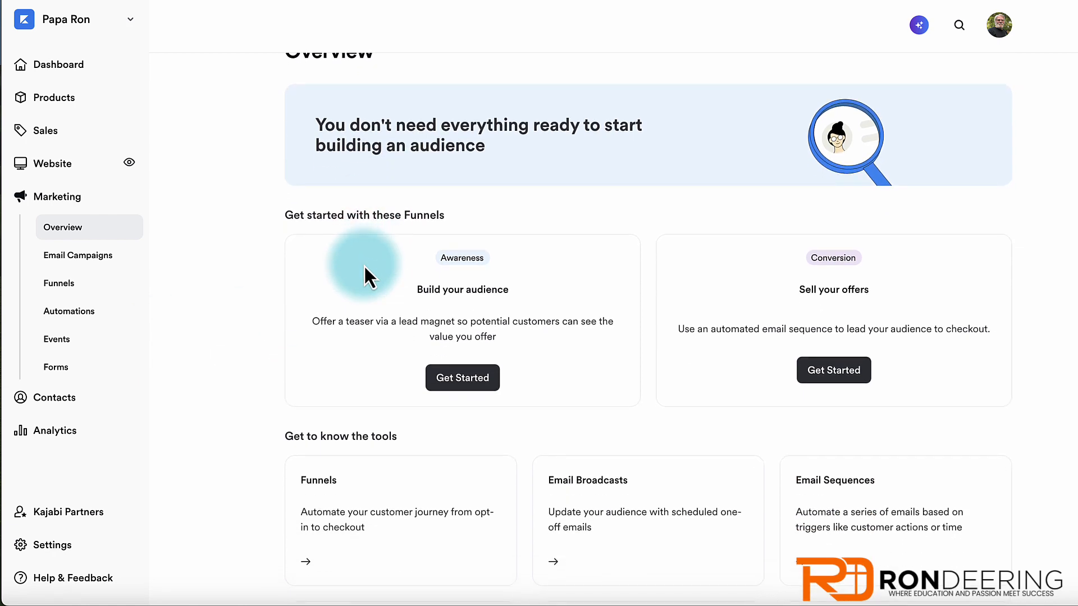
scroll(365, 273, "down", 3)
scroll(365, 273, "up", 2)
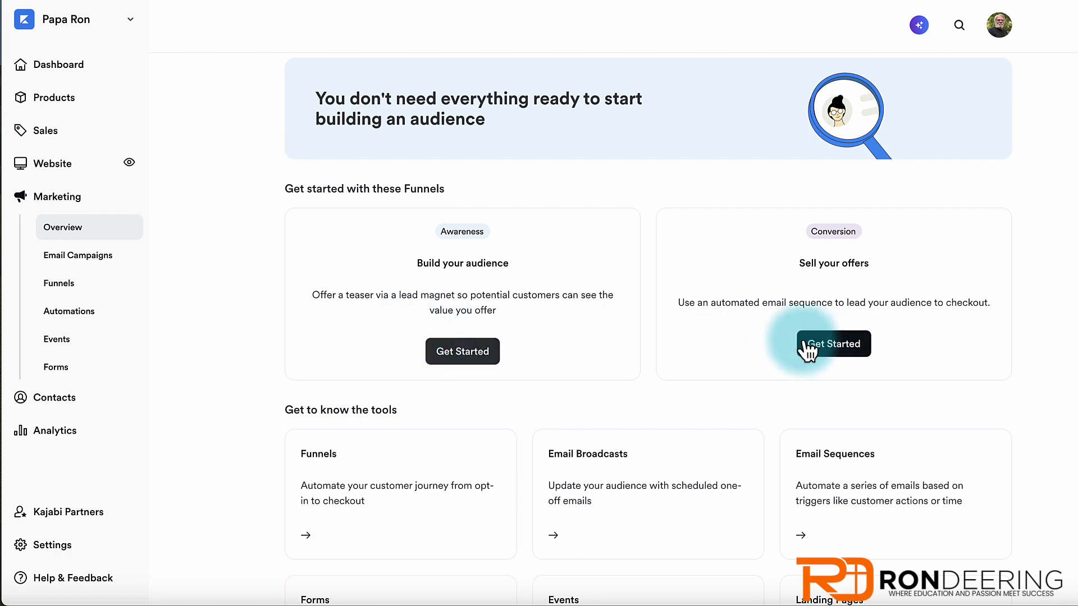
scroll(640, 340, "down", 2)
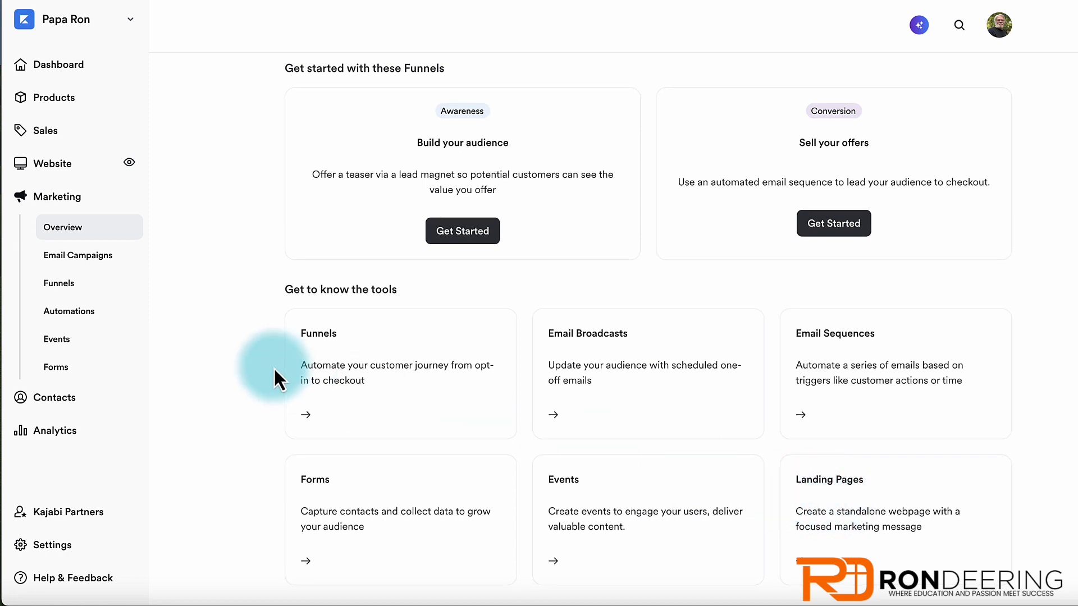
left_click(79, 257)
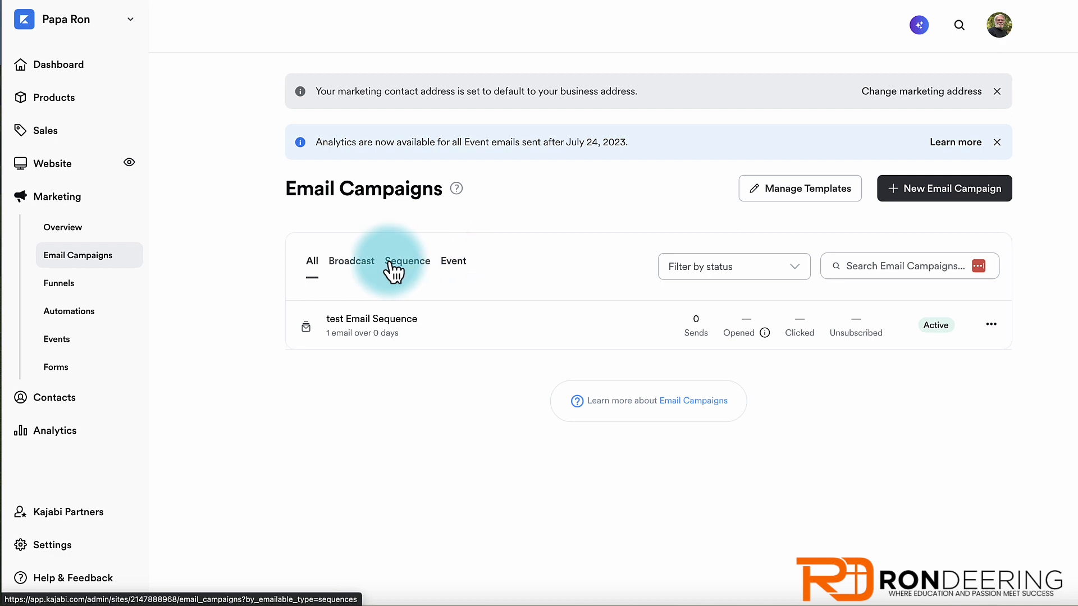
- Filter campaigns by Broadcast, Sequence and Event, then start a New Email Campaign
left_click(343, 264)
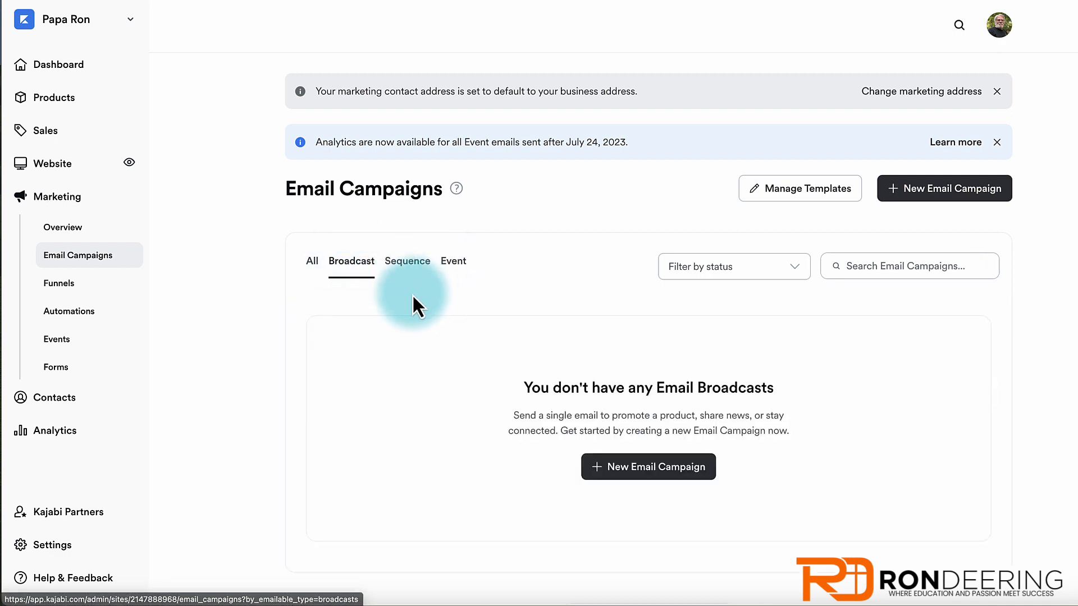
left_click(405, 268)
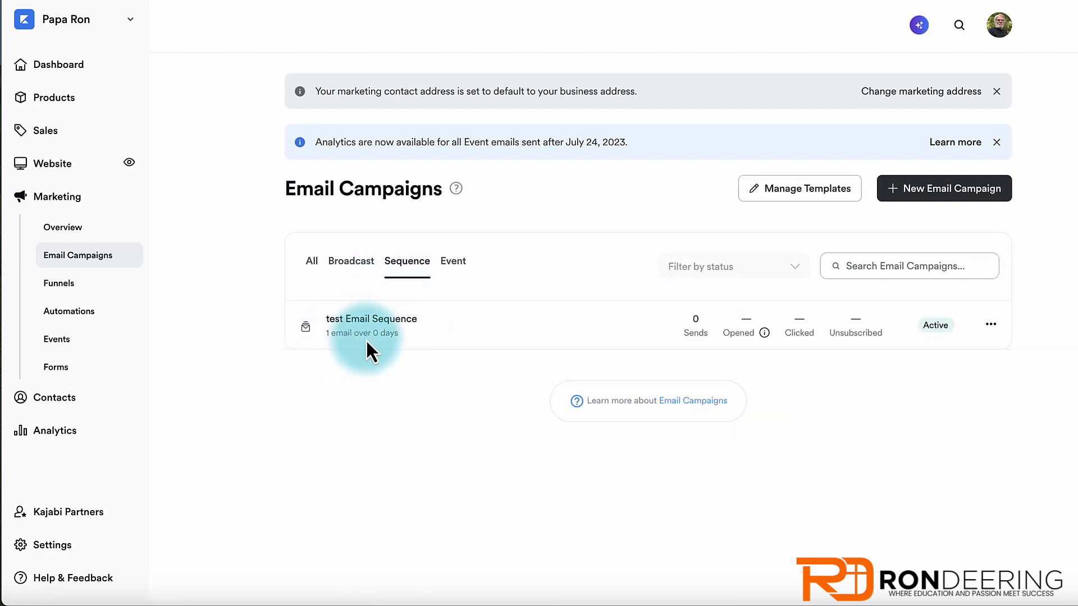
left_click(455, 269)
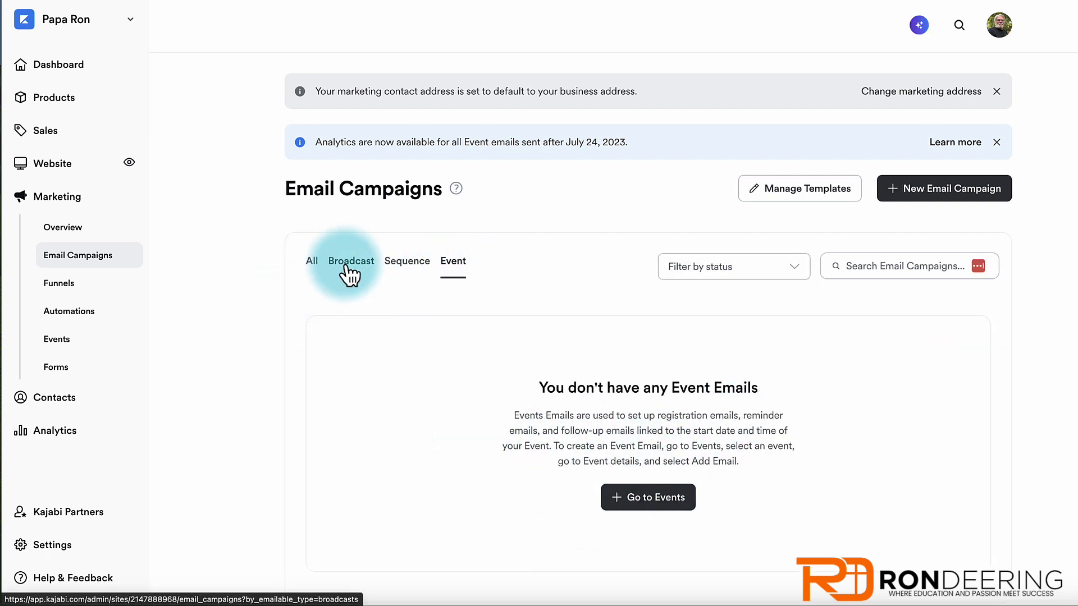
left_click(930, 192)
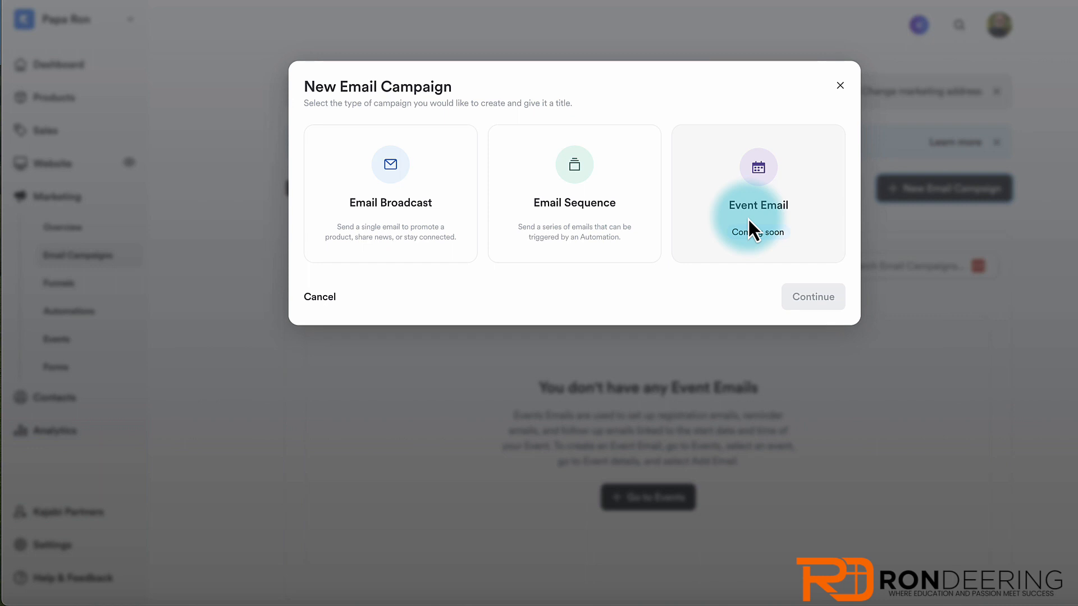
- Choose Email Sequence as the campaign type and title it 'test 2 sequence'
left_click(576, 177)
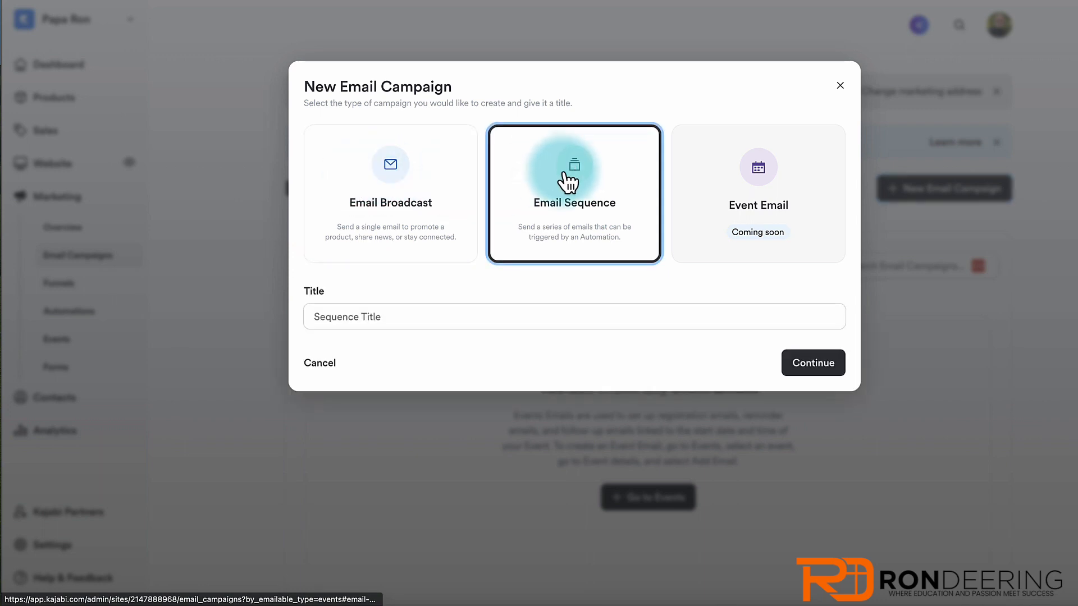
left_click(367, 313)
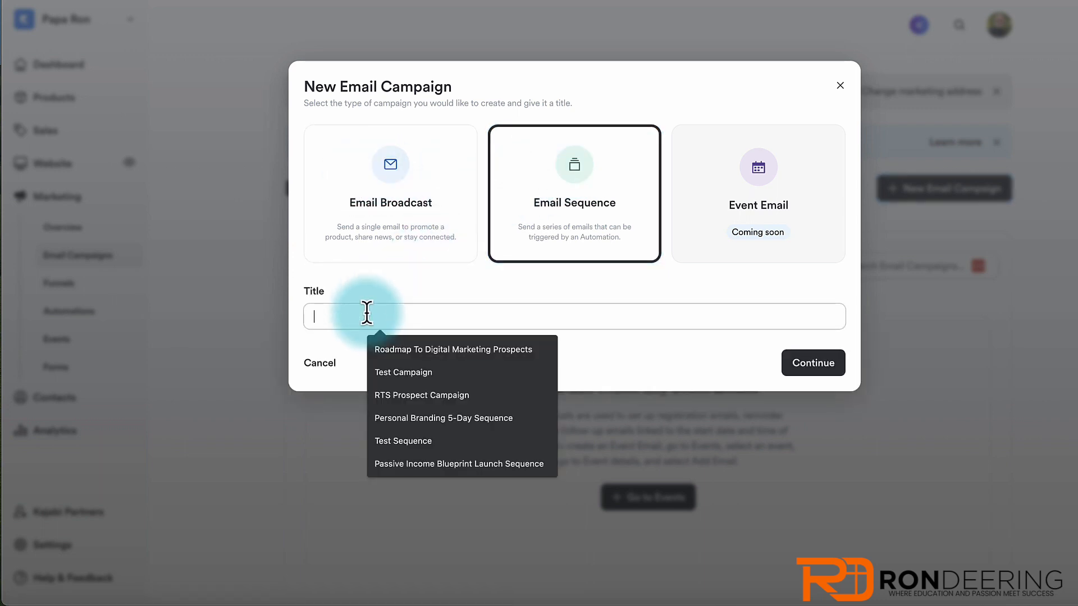
type("test")
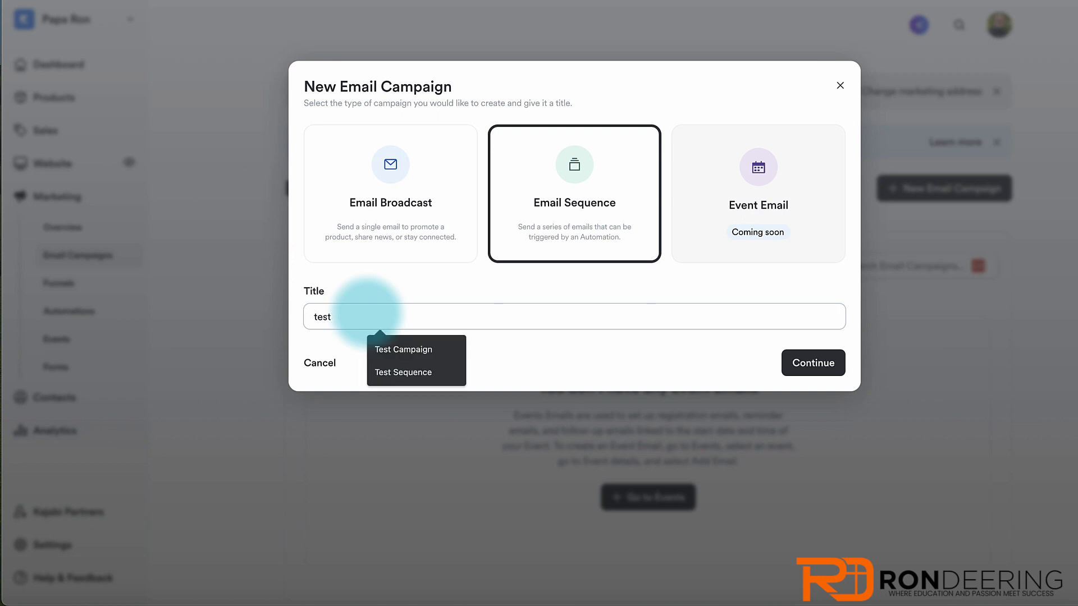
type(" 2")
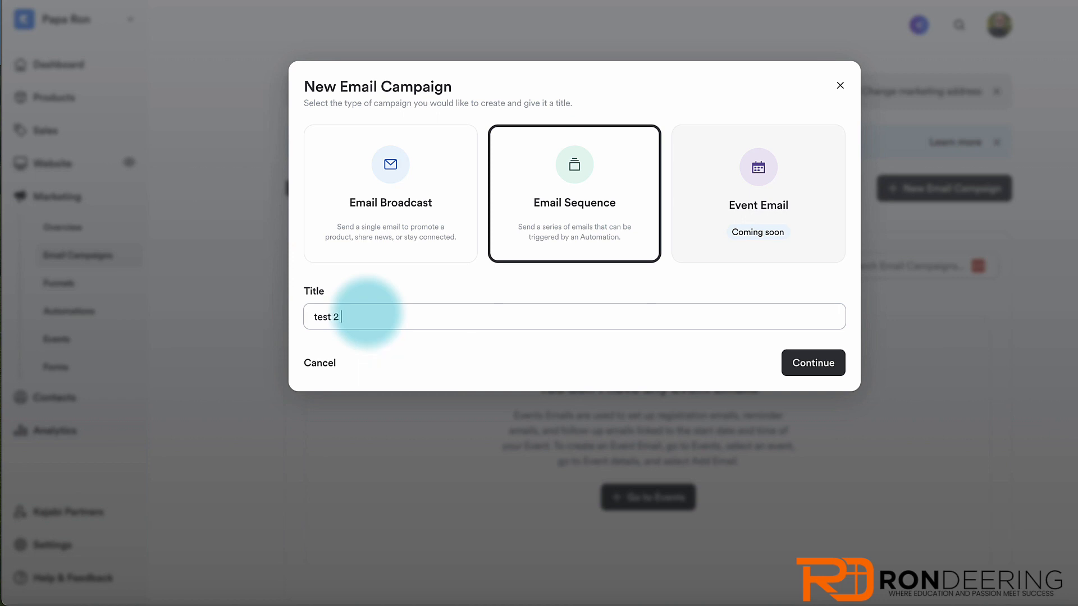
type(" sequence")
key("Return")
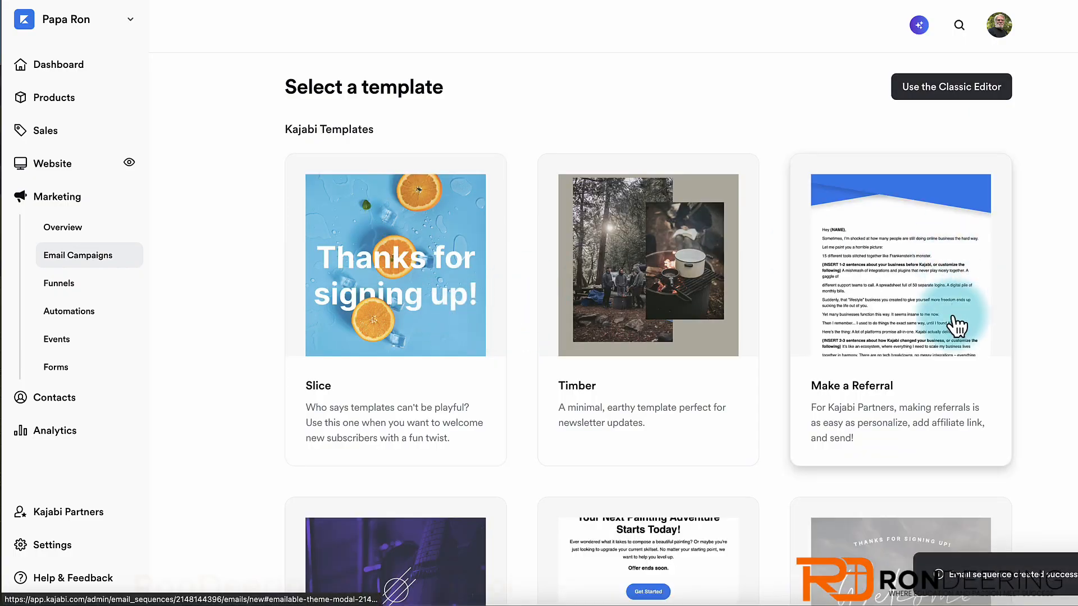
- Browse the email templates and preview the Simple Text template
scroll(499, 315, "down", 3)
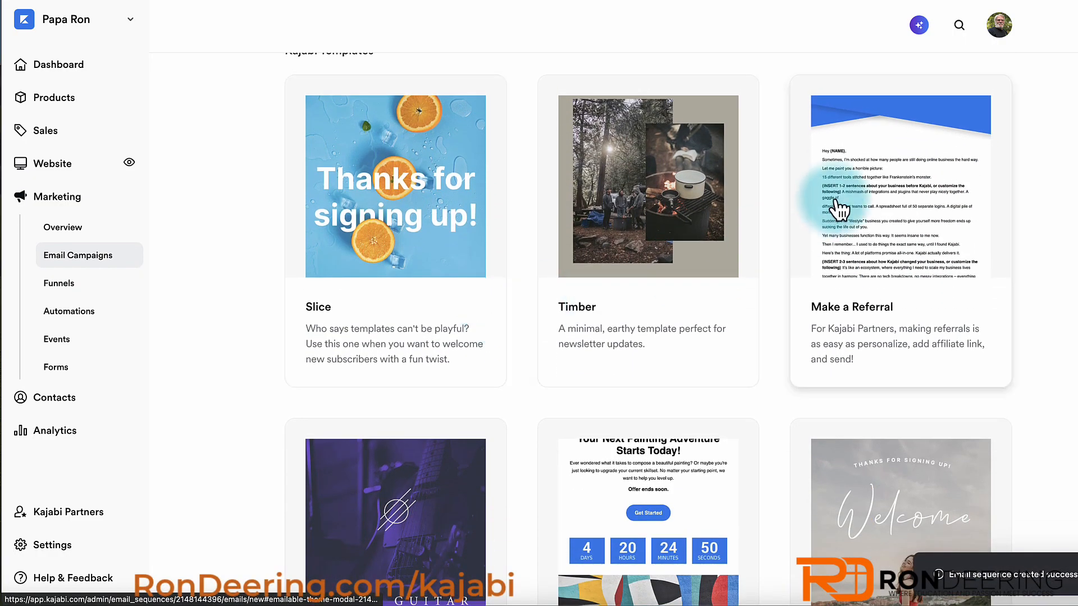
scroll(709, 239, "down", 3)
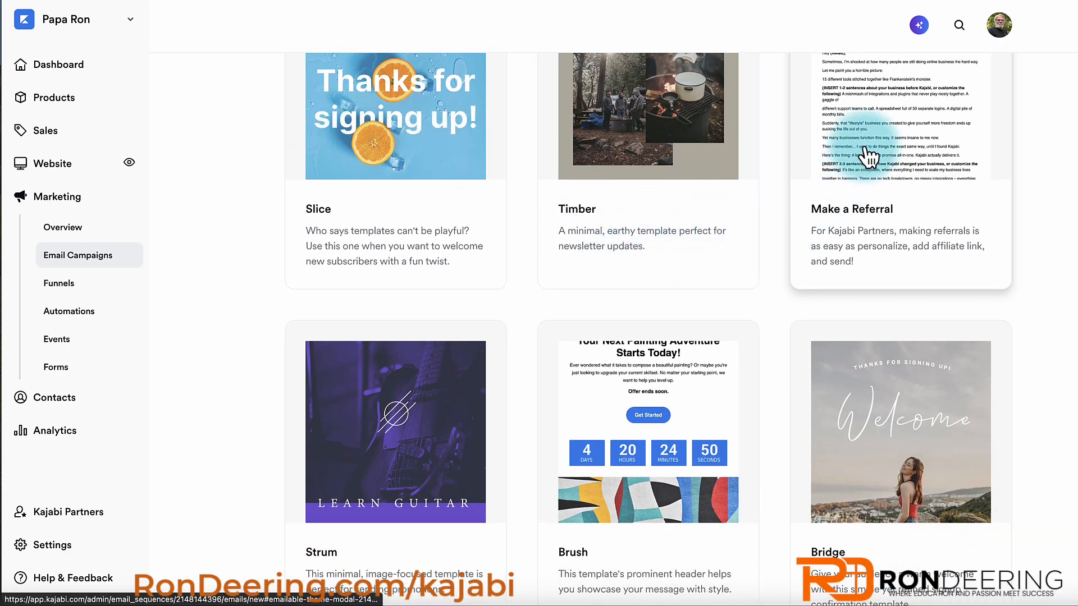
scroll(586, 348, "down", 15)
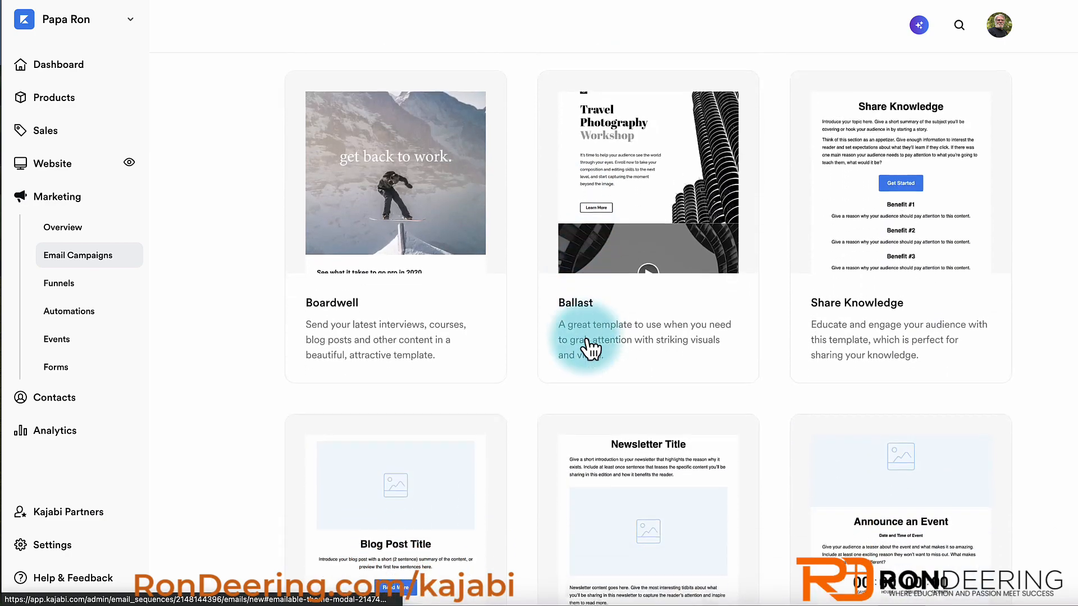
scroll(589, 349, "down", 10)
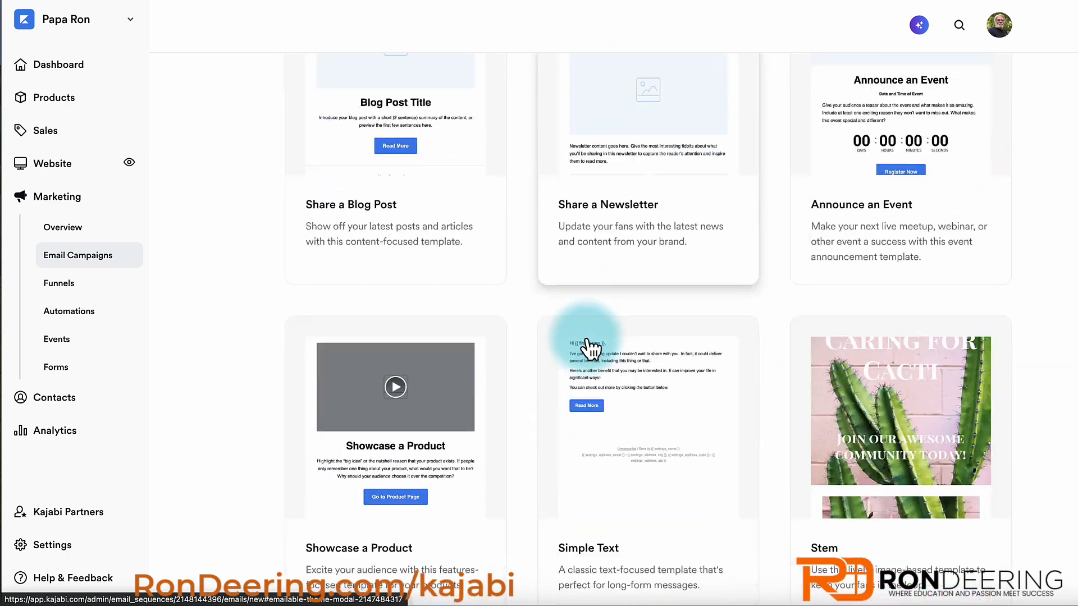
scroll(586, 346, "up", 20)
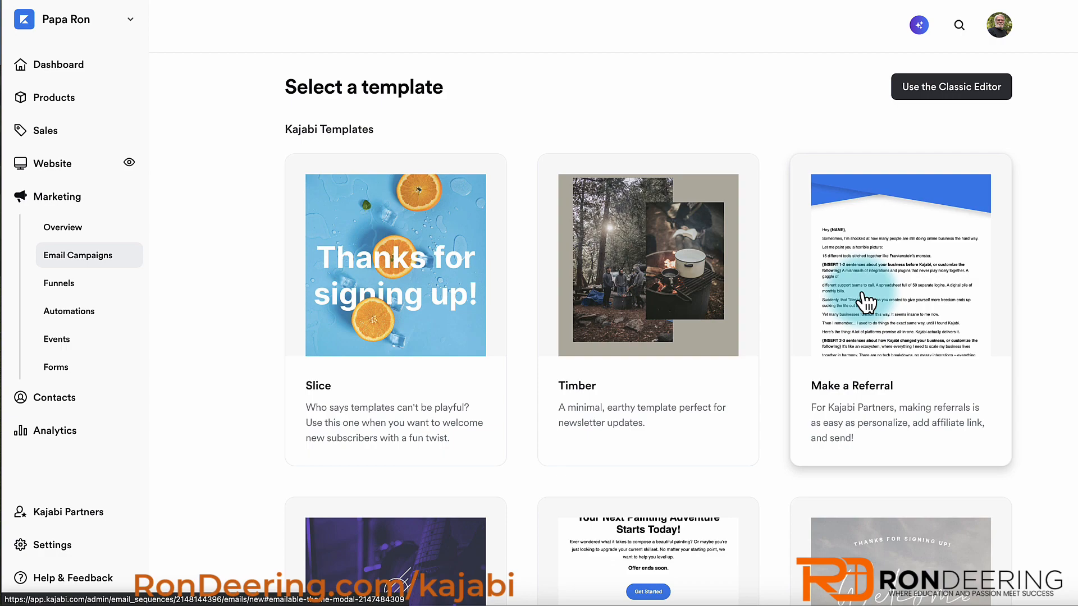
scroll(866, 304, "down", 20)
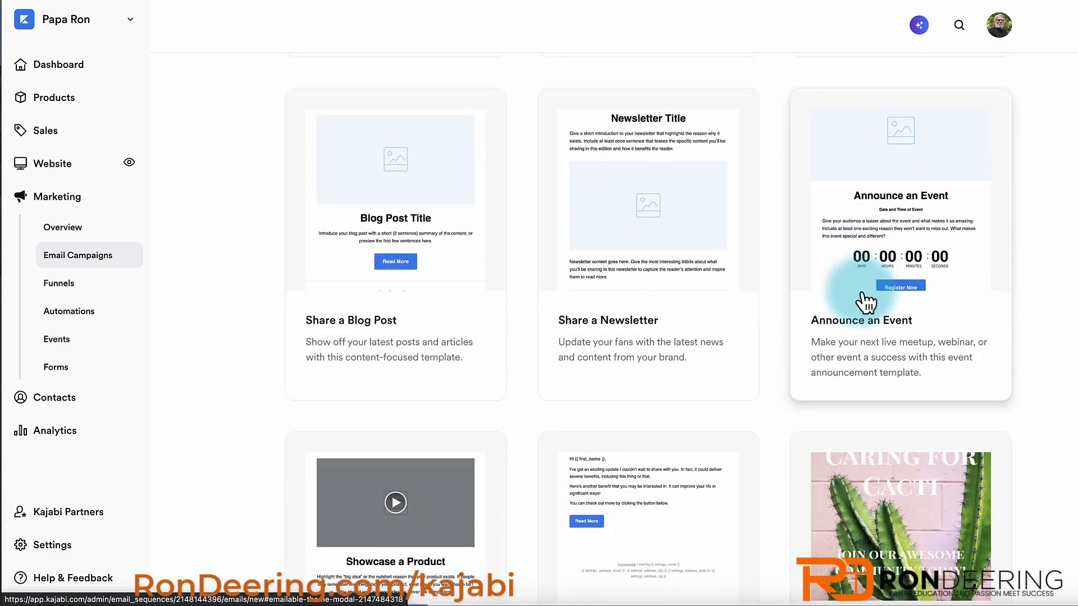
scroll(866, 303, "down", 6)
scroll(866, 303, "up", 6)
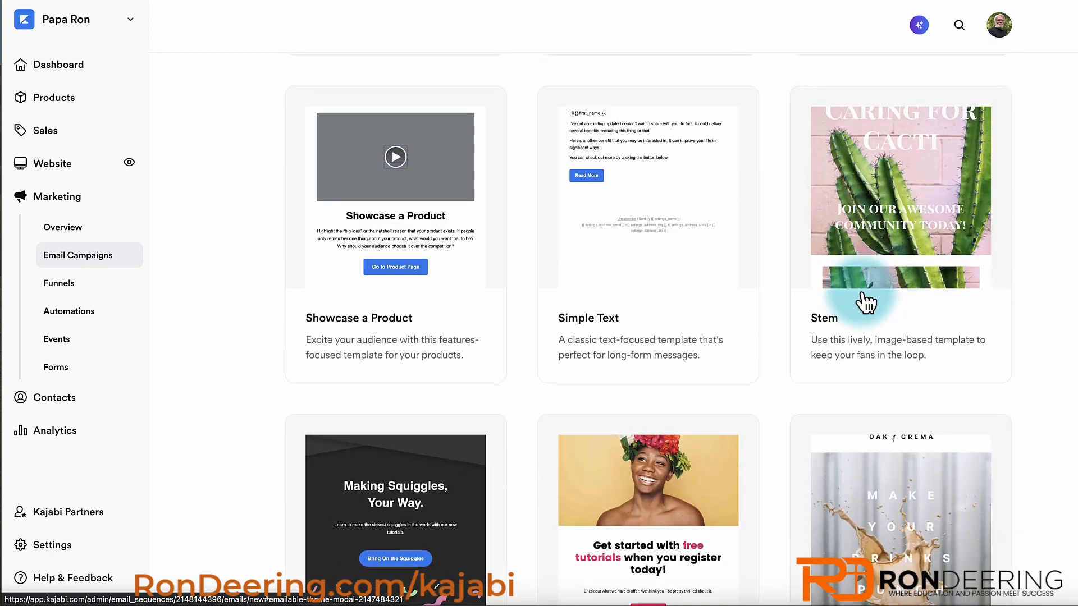
left_click(640, 227)
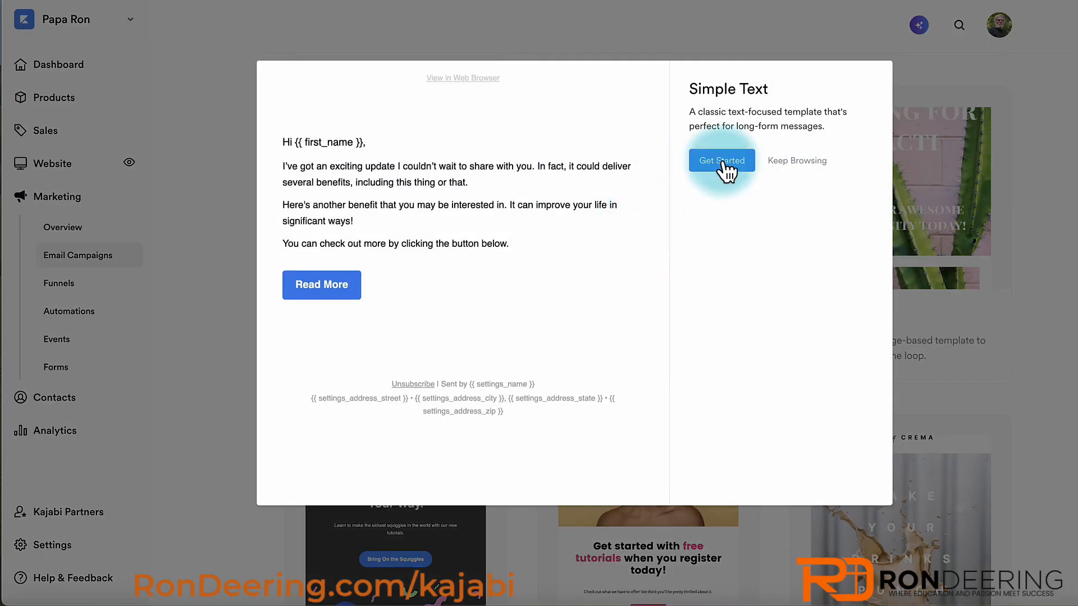
- Create an email from Simple Text titled 'Welcome and Introduction'
left_click(723, 163)
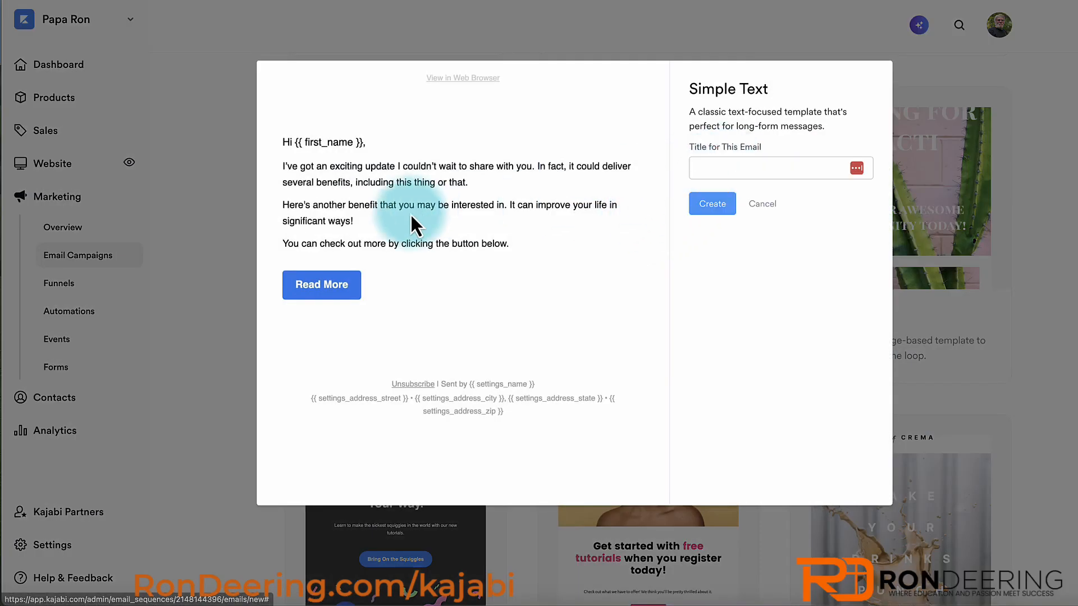
left_click(716, 168)
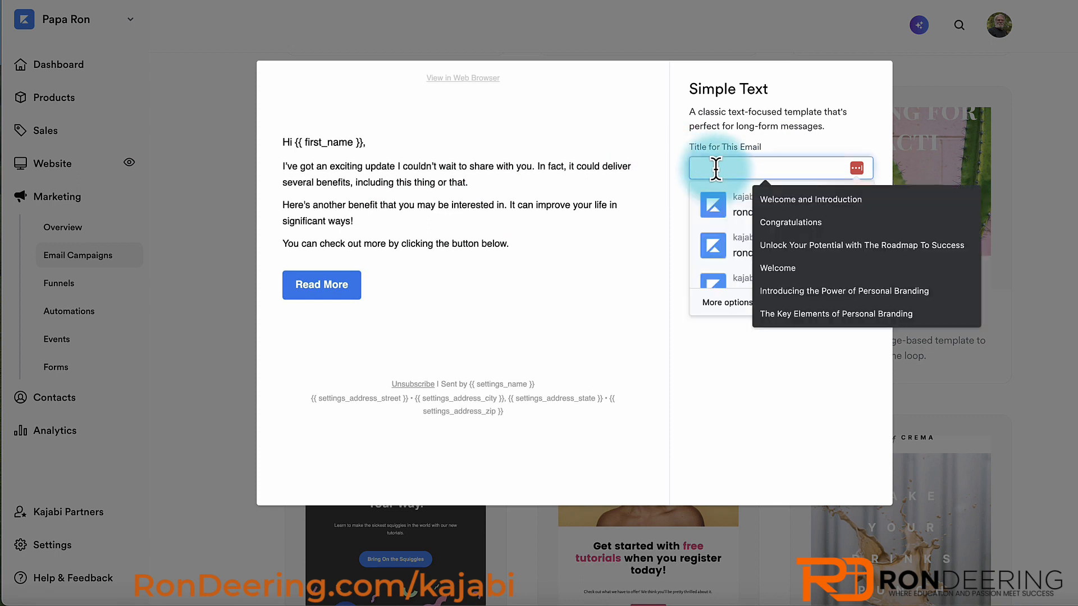
left_click(777, 200)
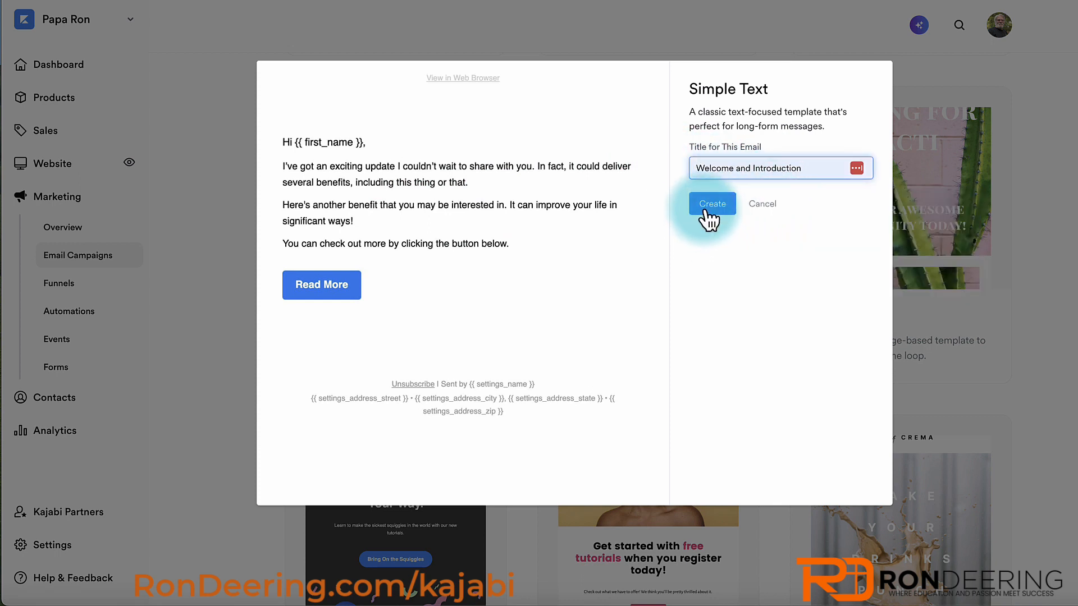
left_click(710, 205)
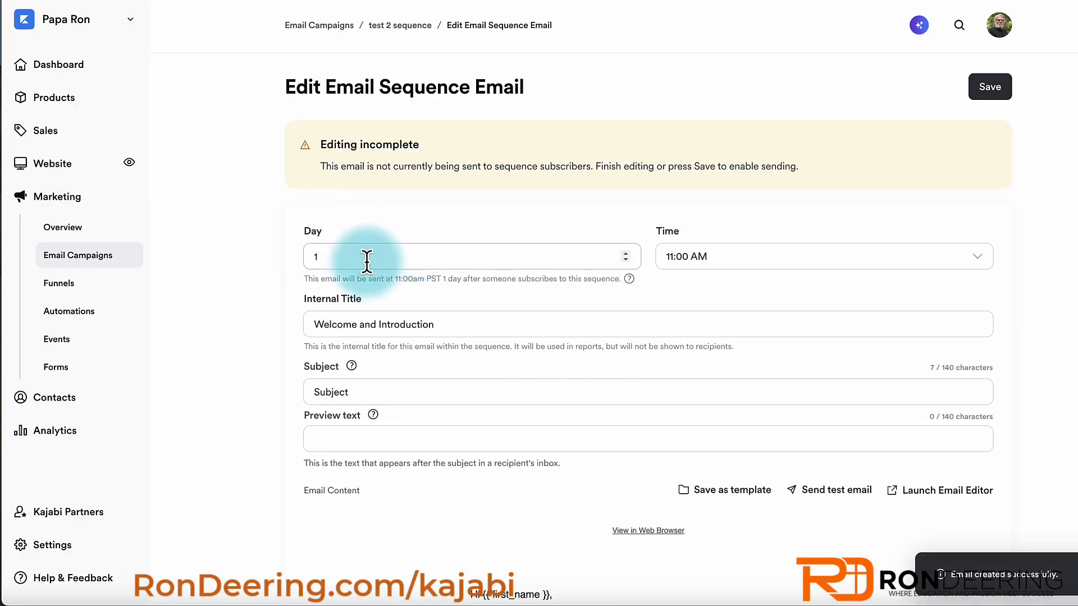
- Set the email to send on day 0 with subject 'Welcome and Introduction'
double_click(315, 257)
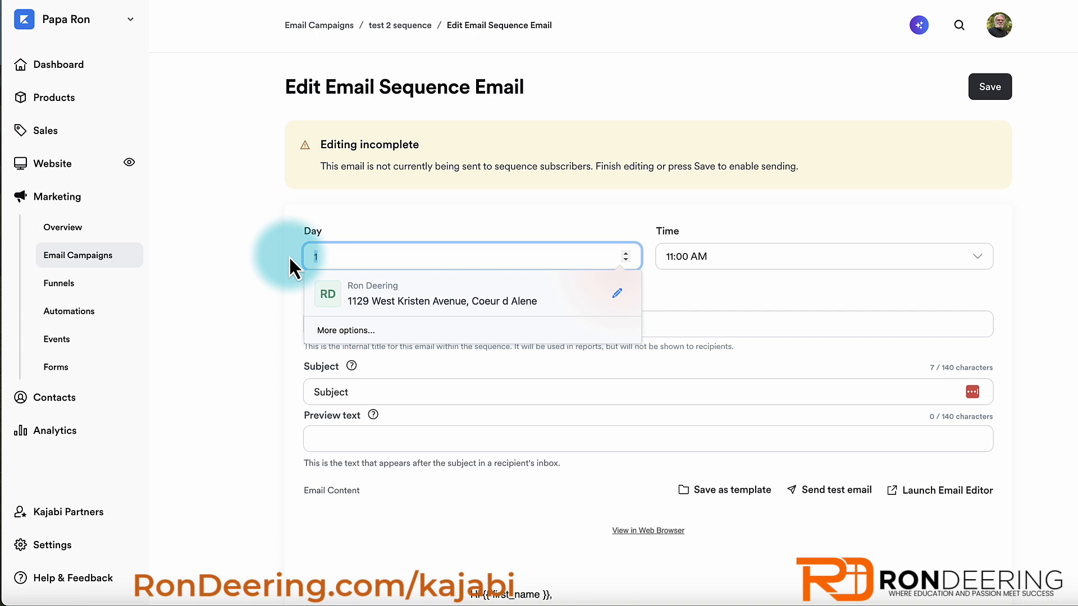
type("0")
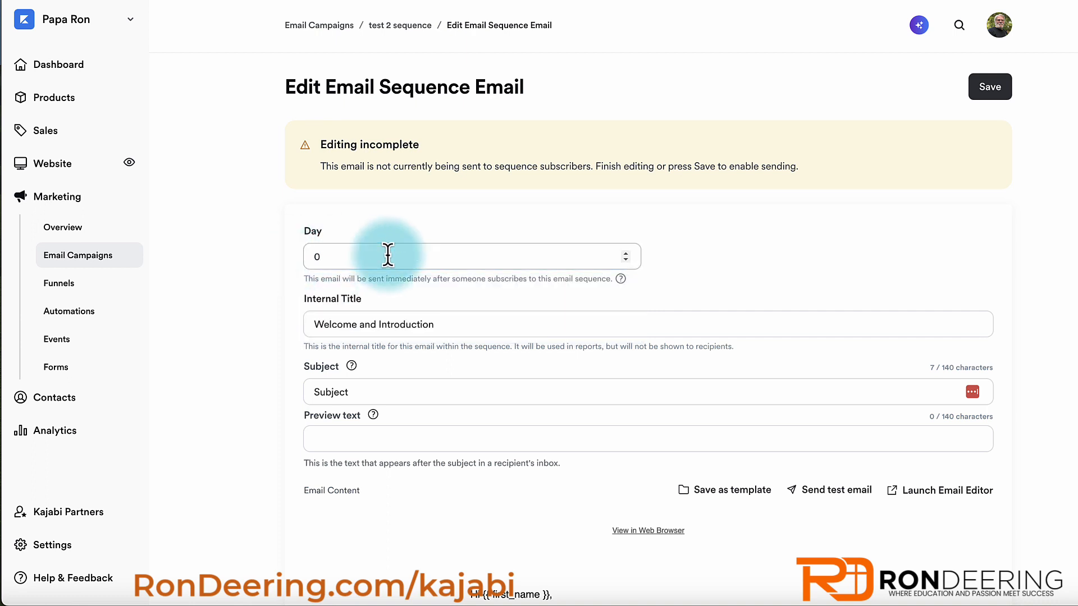
left_click(339, 393)
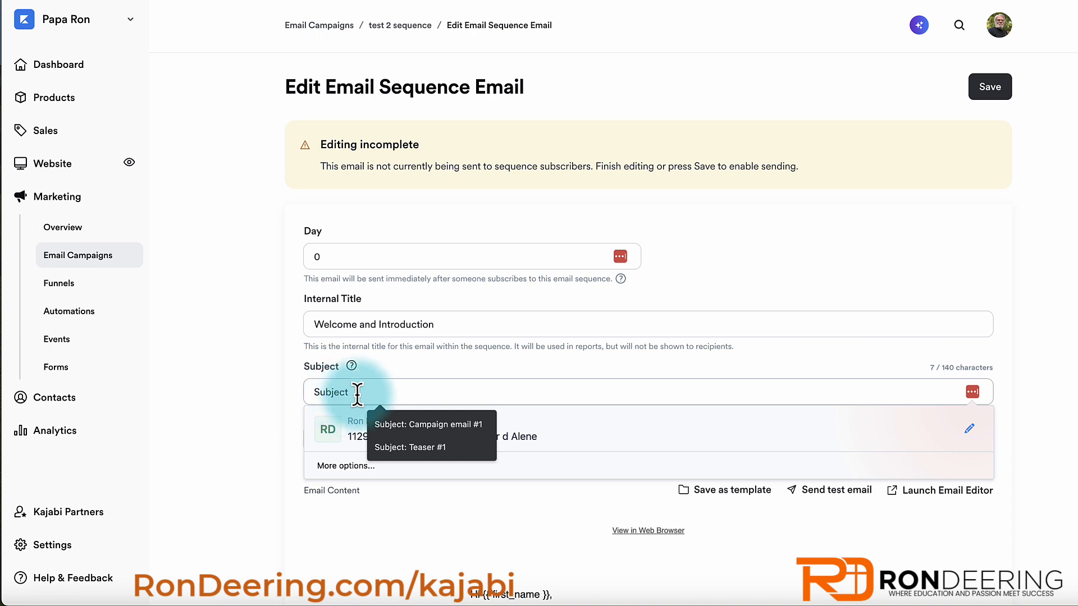
left_click_drag(354, 393, 288, 393)
type("We")
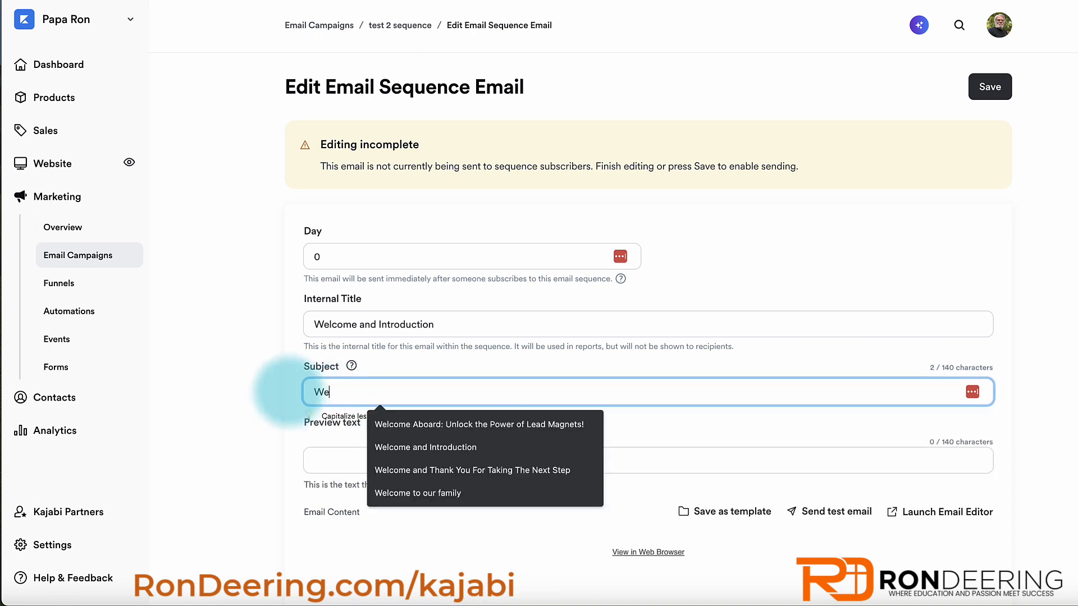
type("lcome and Int")
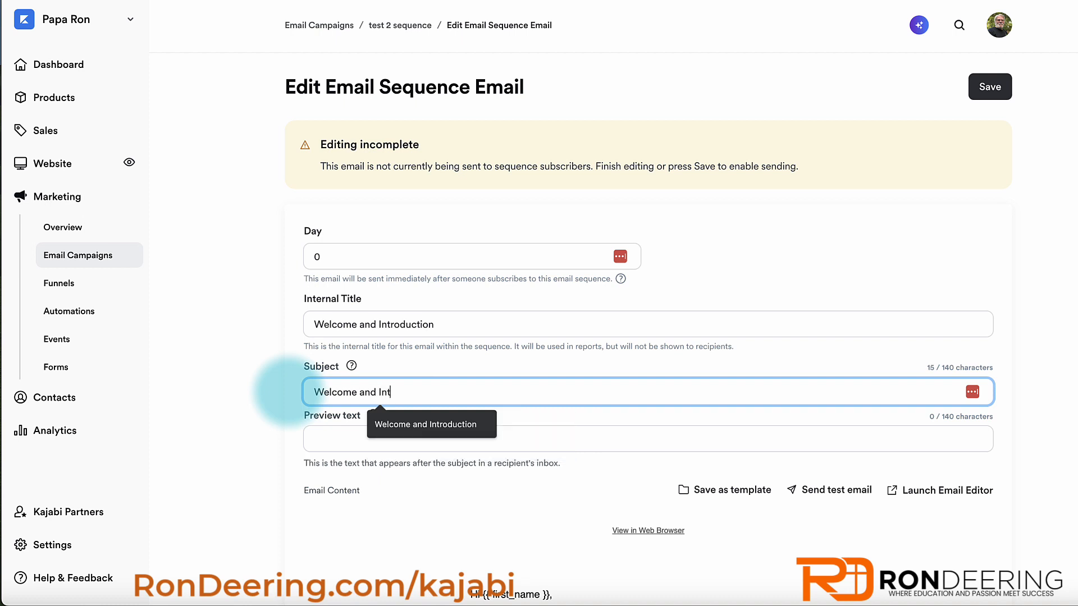
left_click(386, 422)
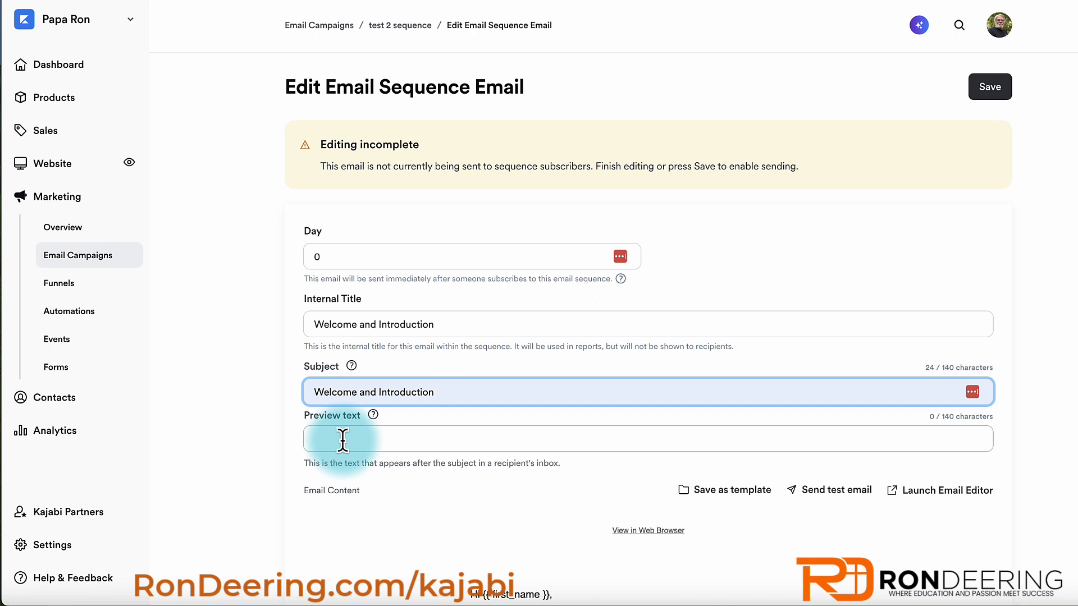
left_click(442, 399)
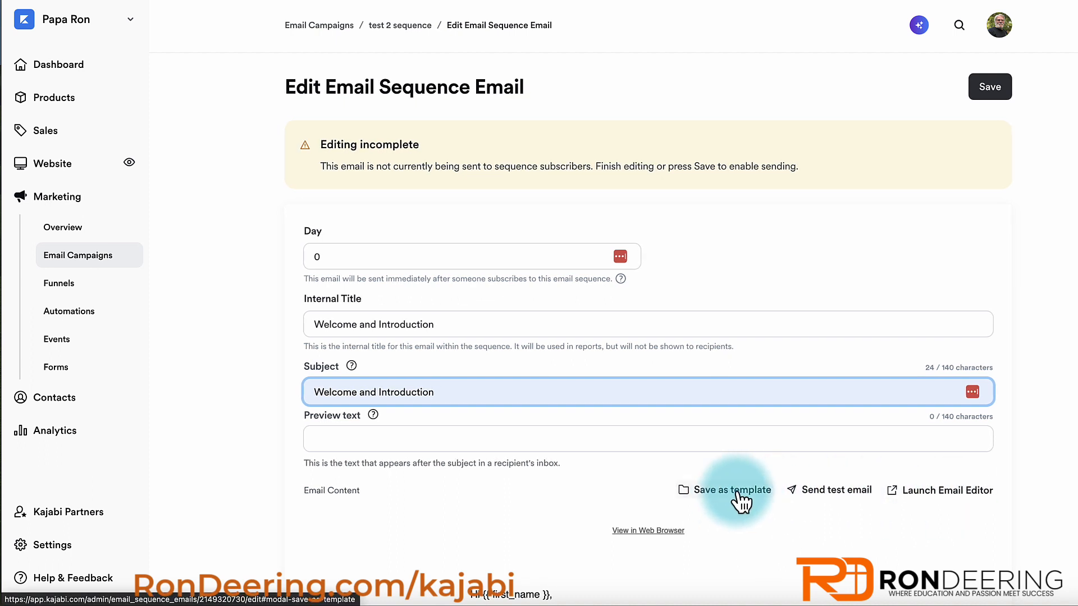
- Save the sequence email and check its preview
left_click(998, 95)
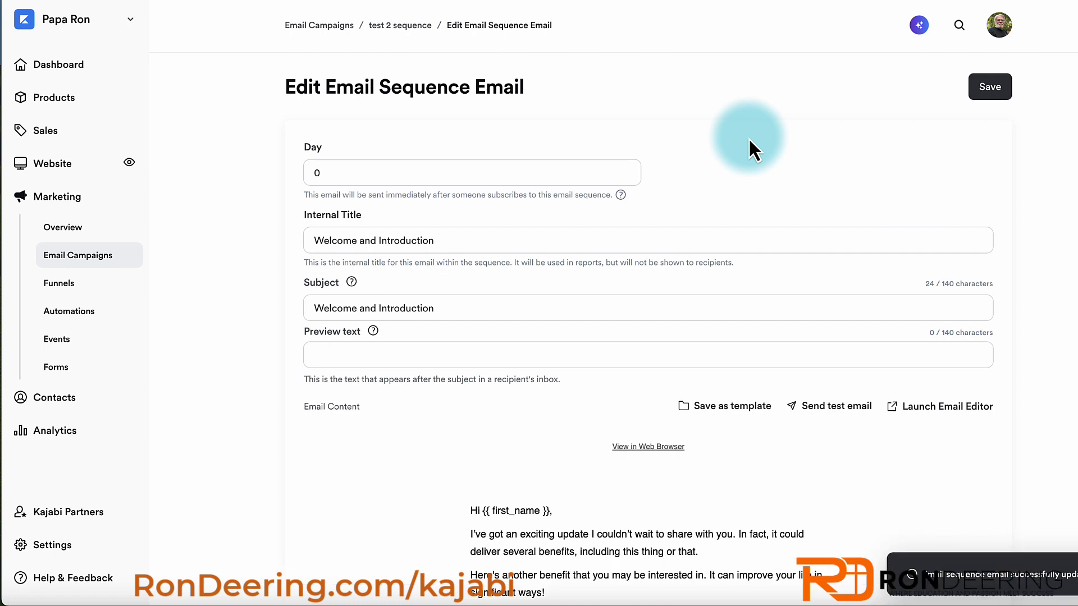
scroll(749, 137, "down", 4)
scroll(749, 137, "down", 1)
mouse_move(572, 178)
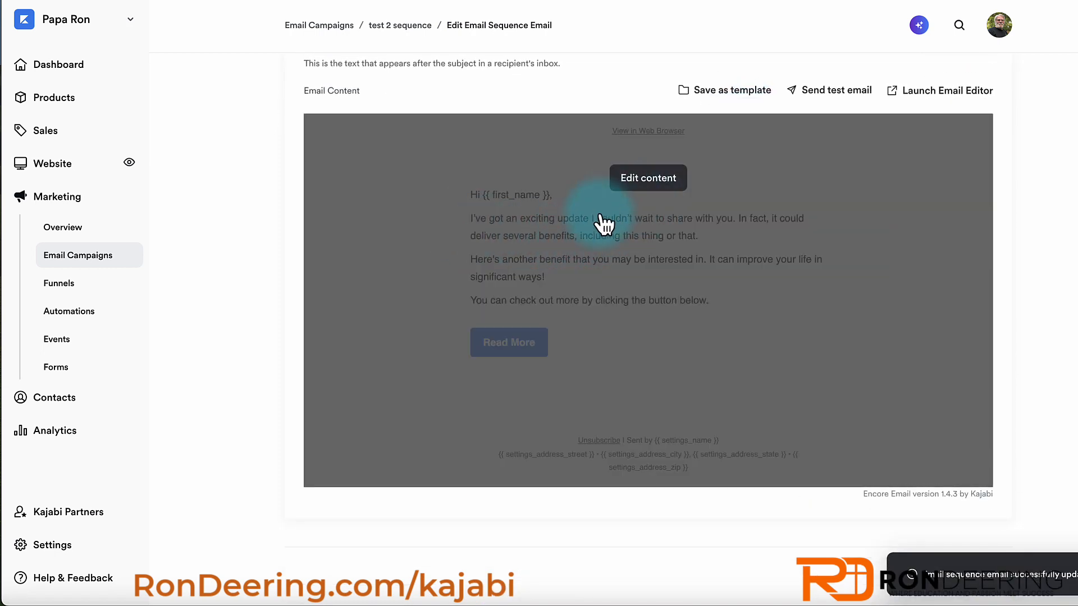
scroll(686, 217, "up", 5)
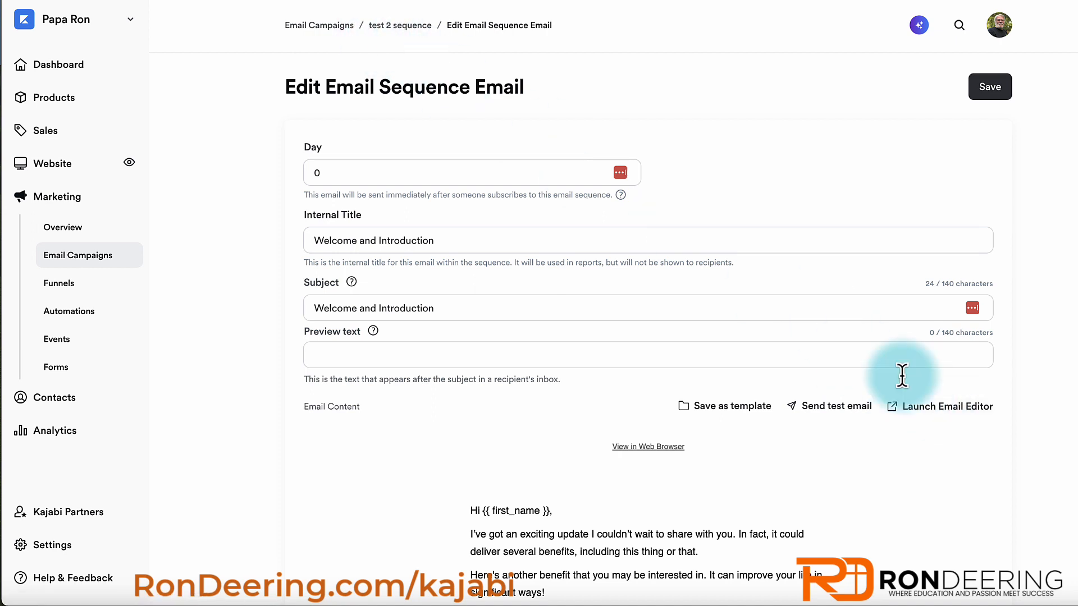
- In the email editor, hide the Read More button section and select the {{ first_name }} placeholder
left_click(936, 409)
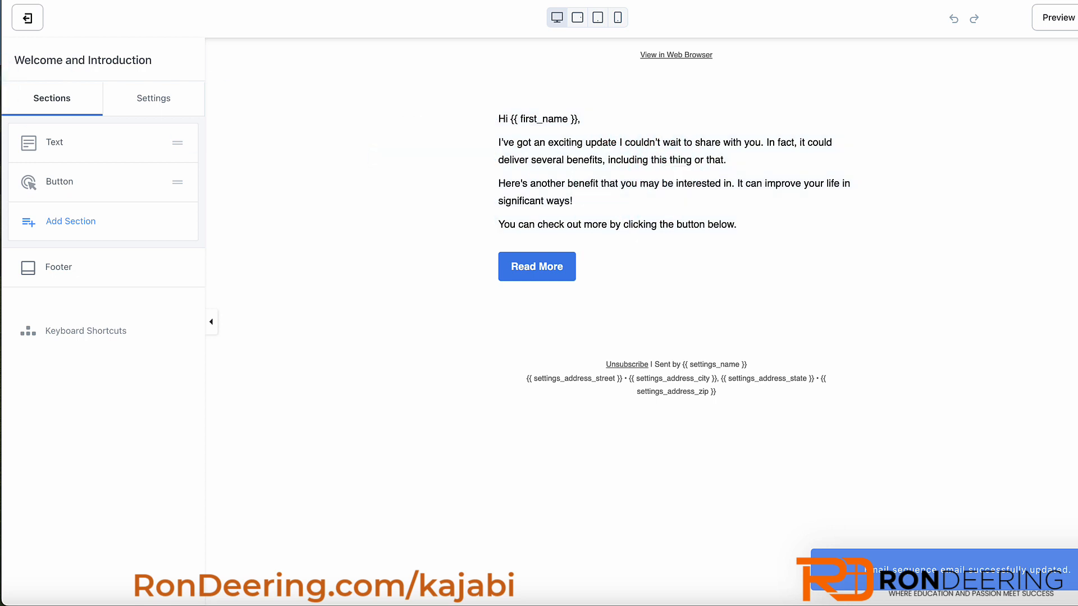
left_click(61, 154)
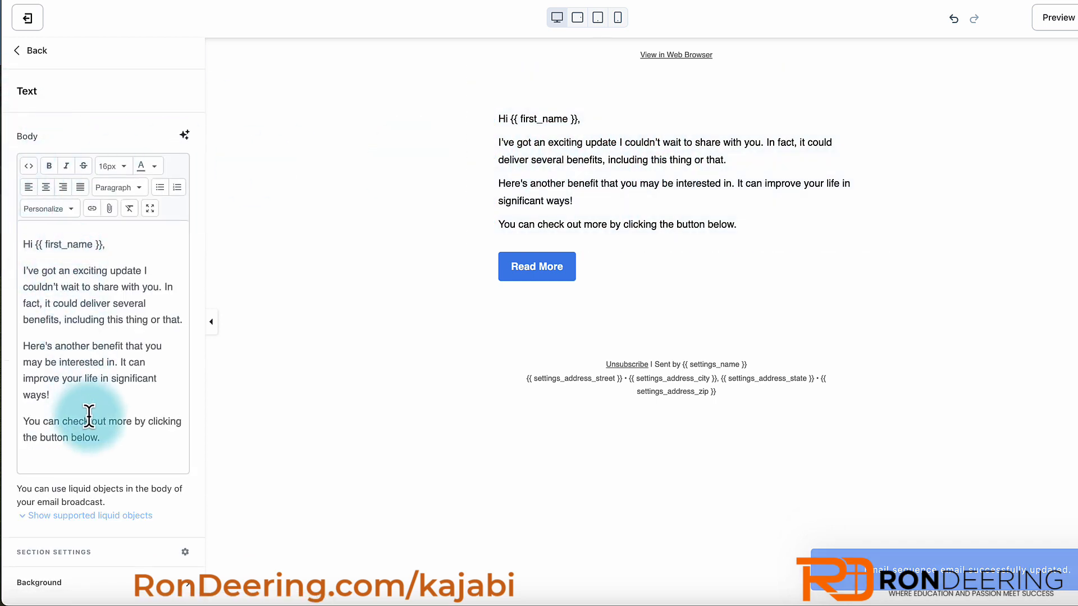
left_click(21, 54)
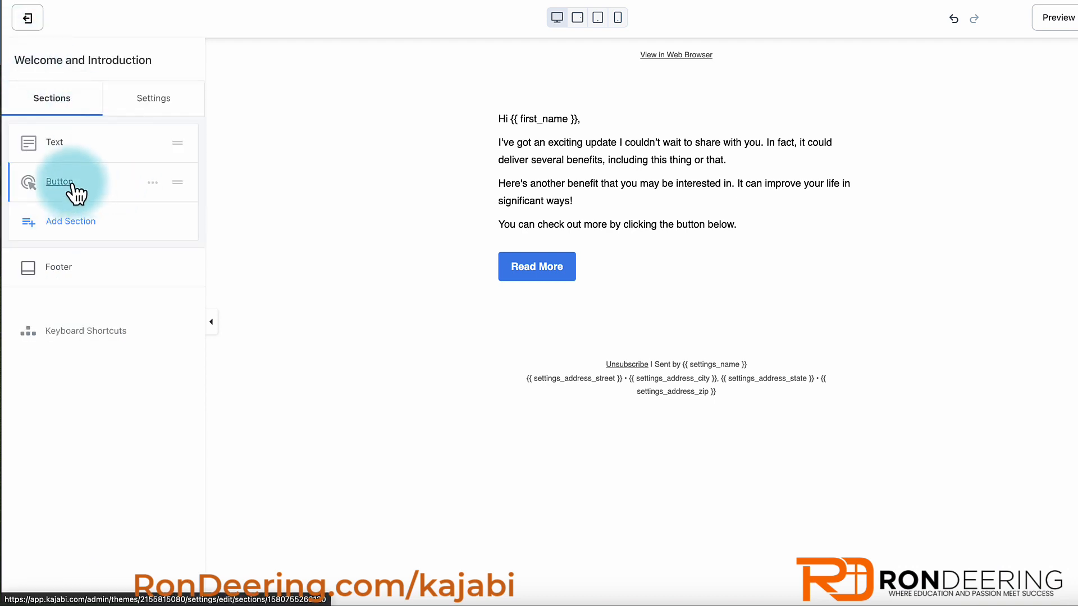
left_click(153, 183)
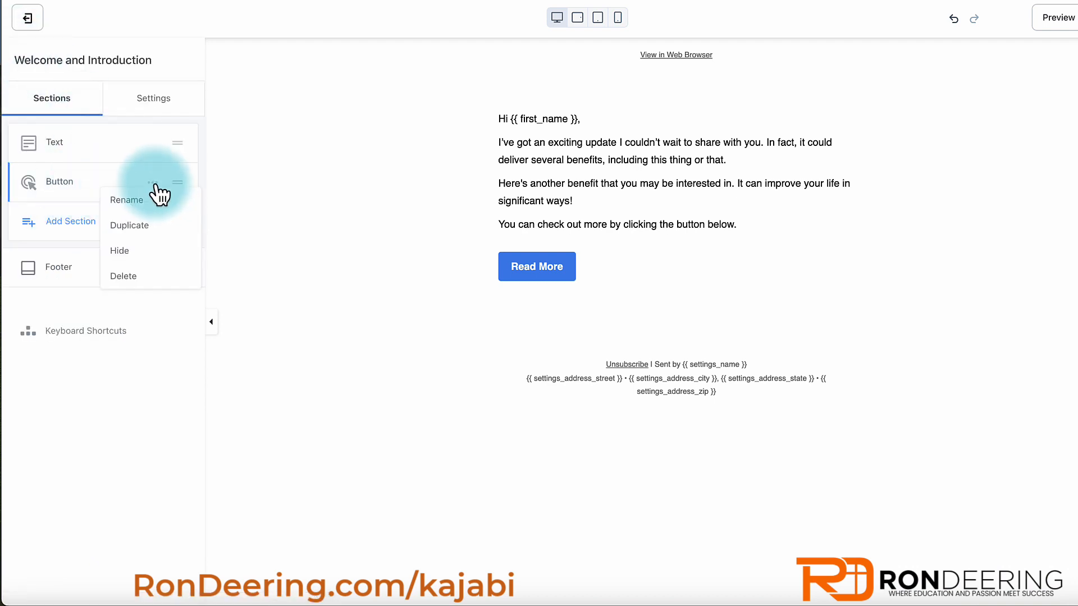
left_click(120, 251)
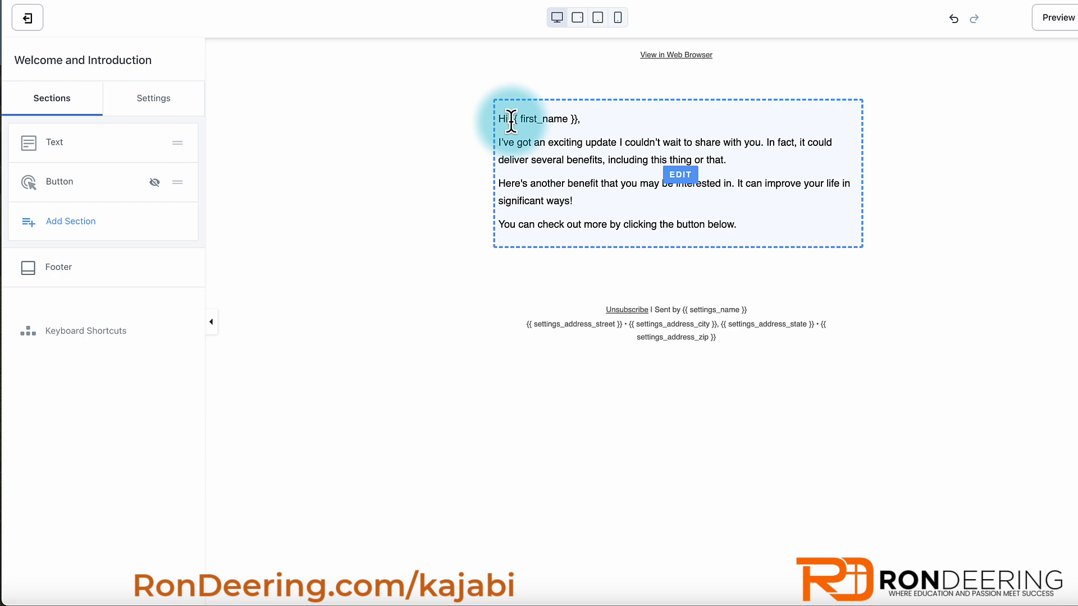
left_click_drag(510, 121, 578, 119)
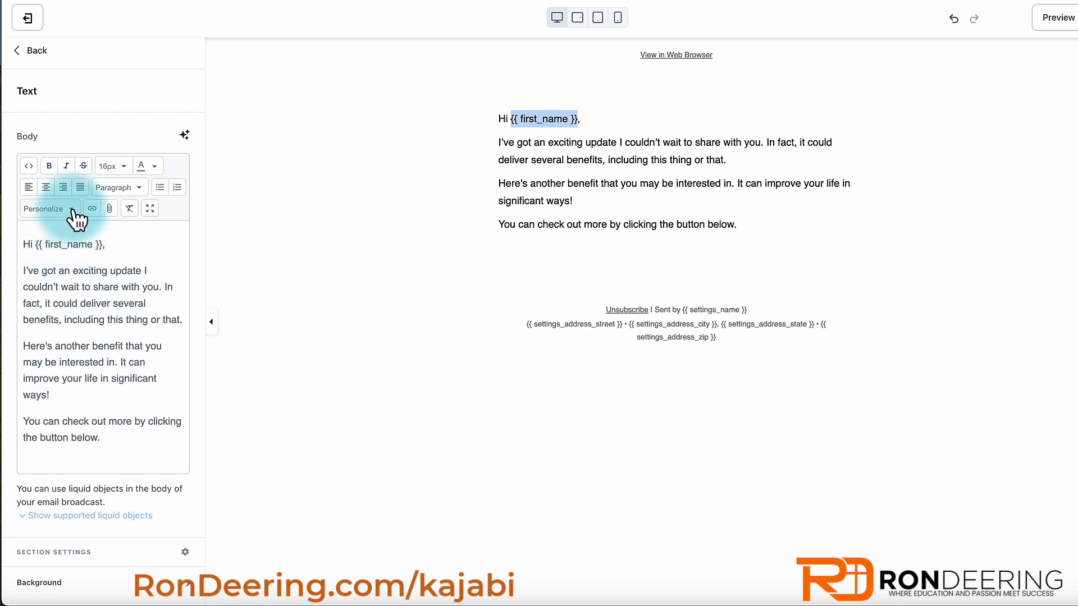
- Insert a contact name field from Personalize at the end of the greeting line
left_click(115, 247)
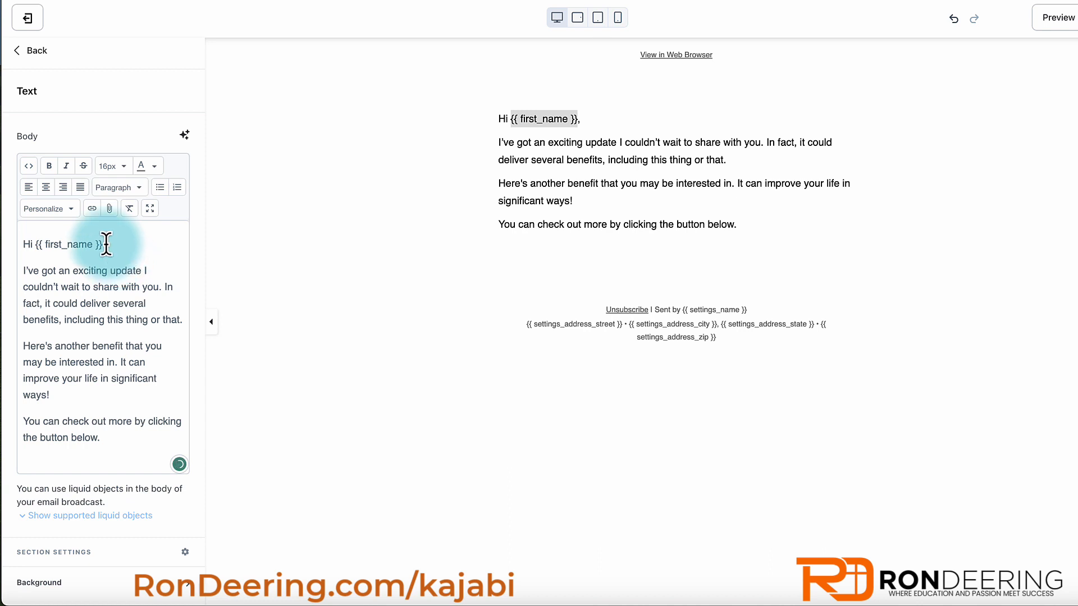
left_click(71, 210)
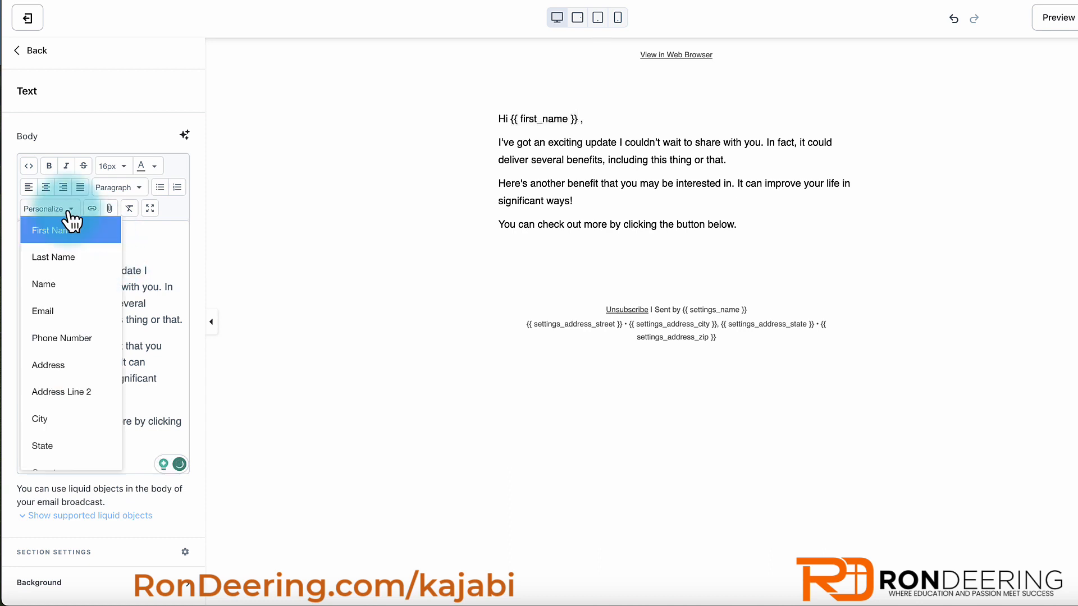
left_click(52, 256)
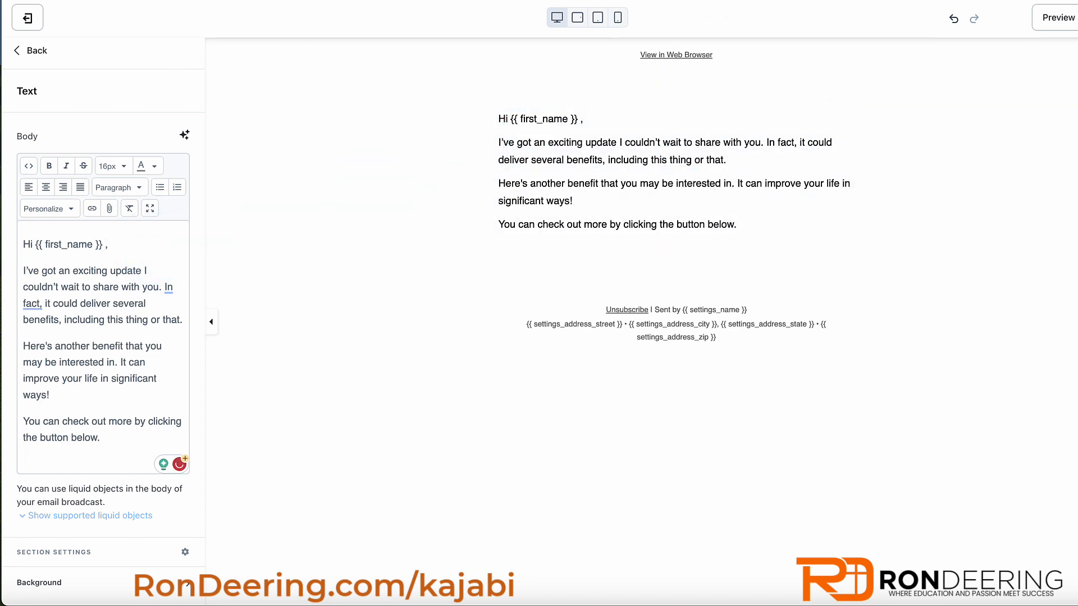
- Save the email content and the sequence email, then return to test 2 sequence
left_click(27, 19)
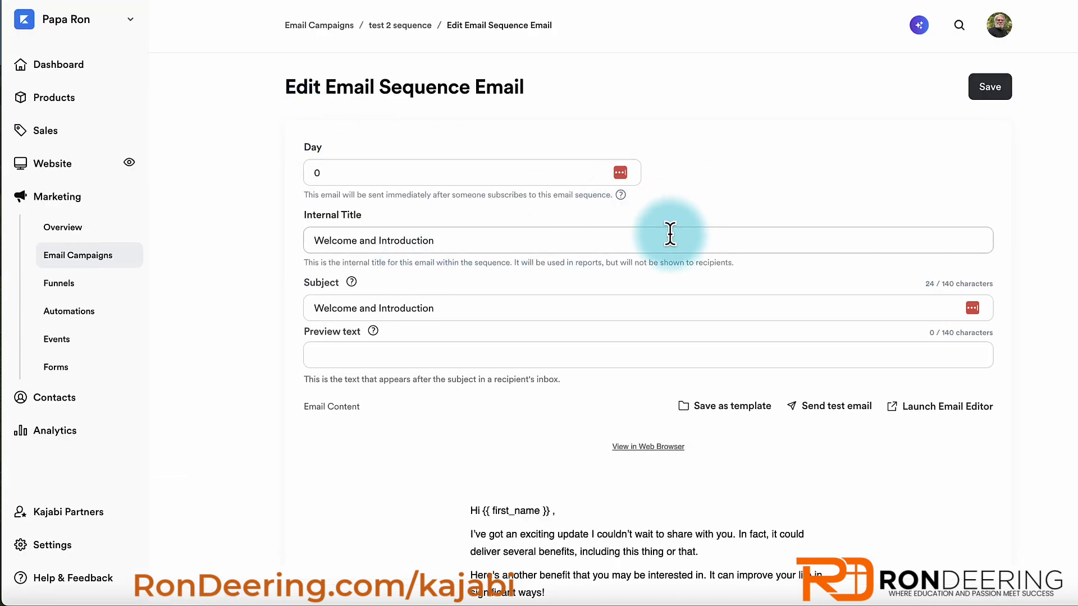
scroll(670, 234, "down", 5)
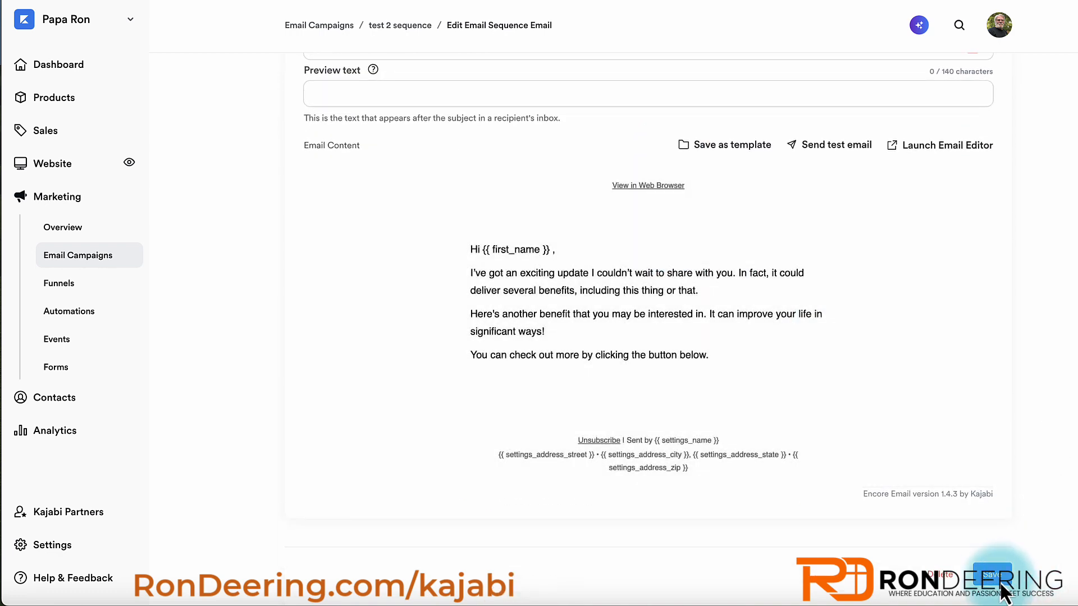
left_click(999, 578)
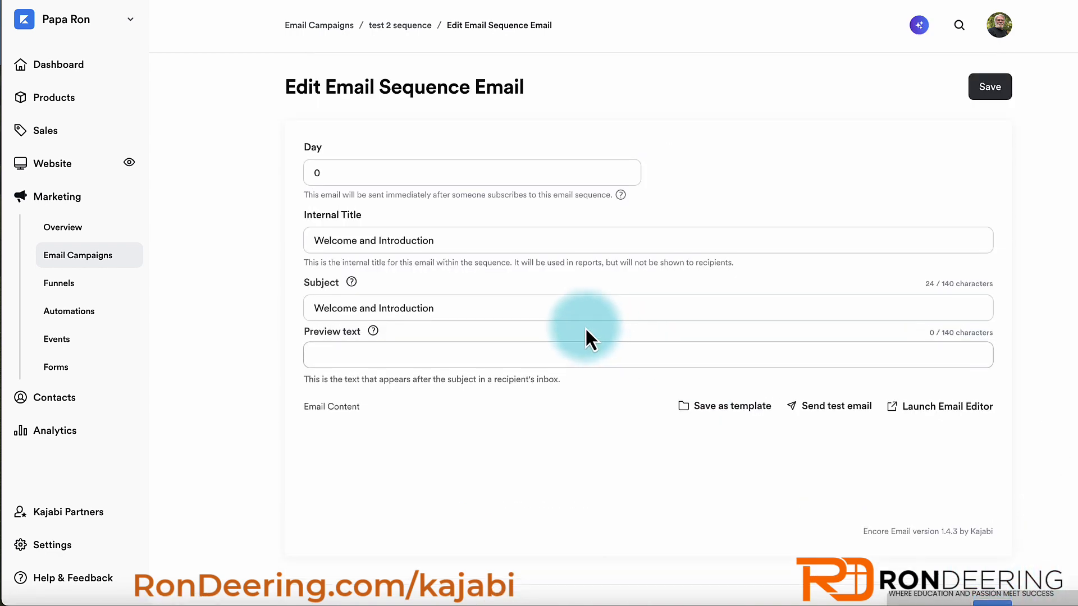
left_click(406, 28)
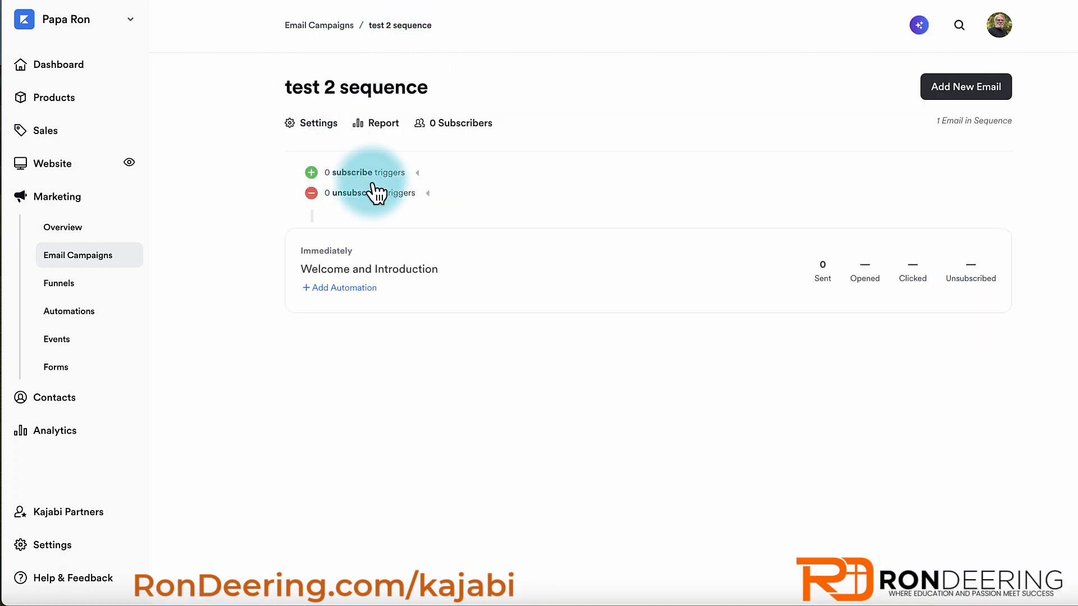
left_click(352, 289)
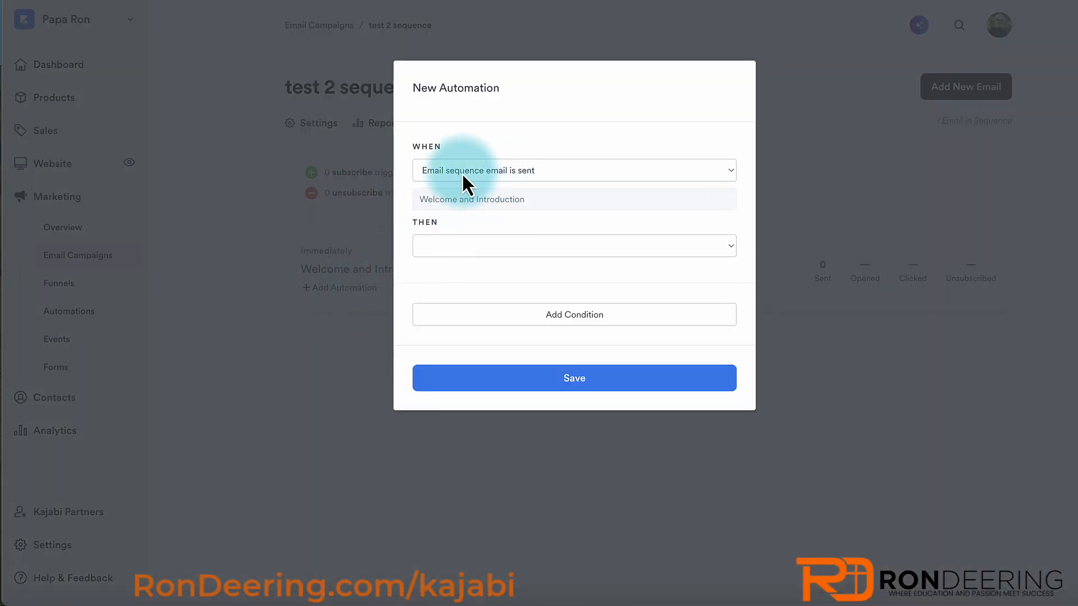
left_click(466, 246)
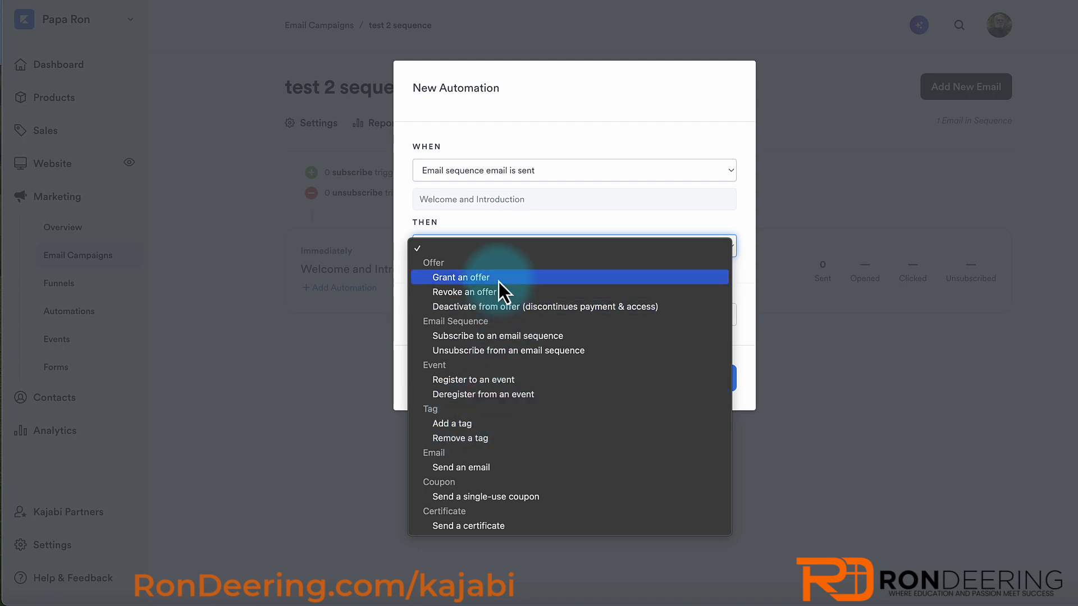
left_click(556, 144)
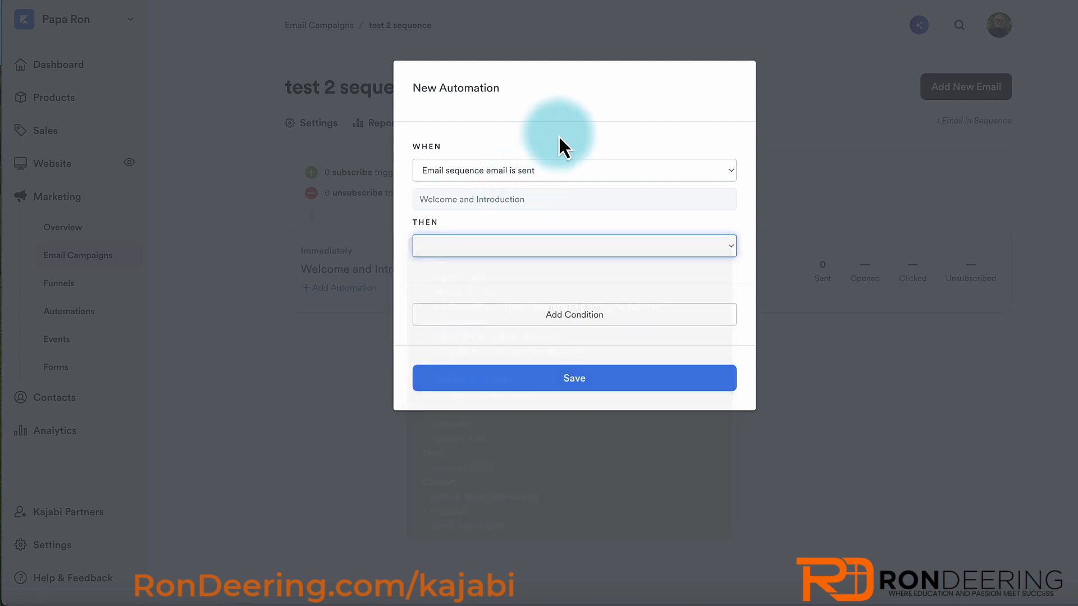
left_click(558, 171)
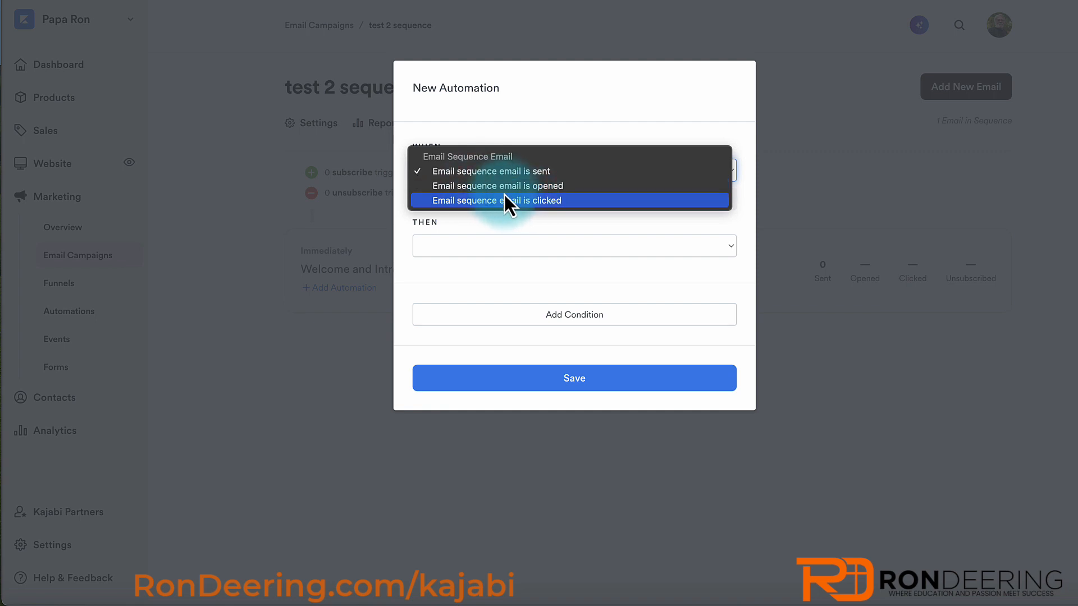
left_click(475, 186)
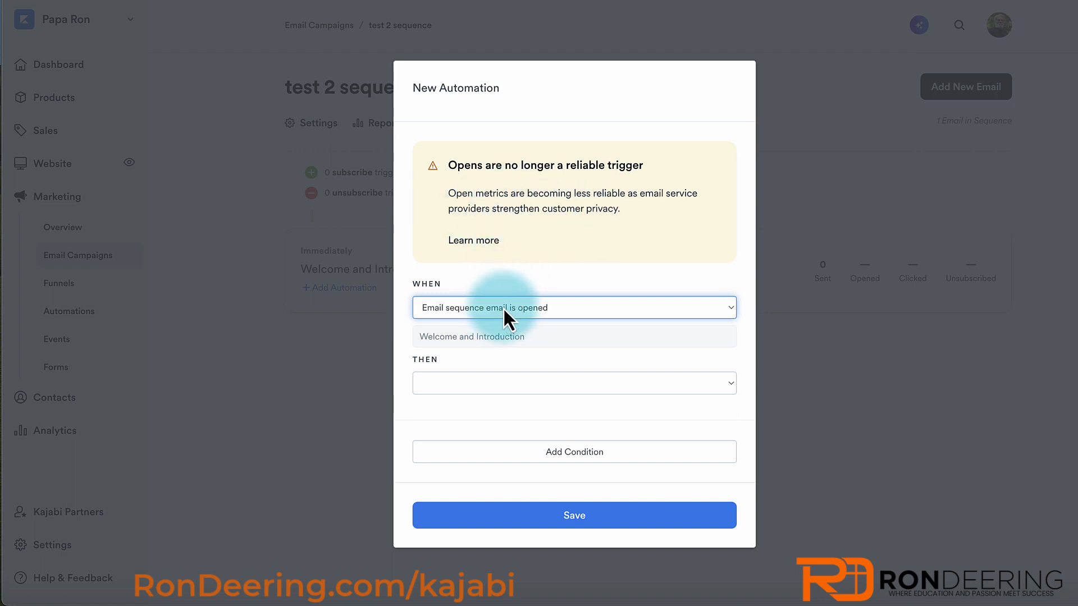
left_click(464, 386)
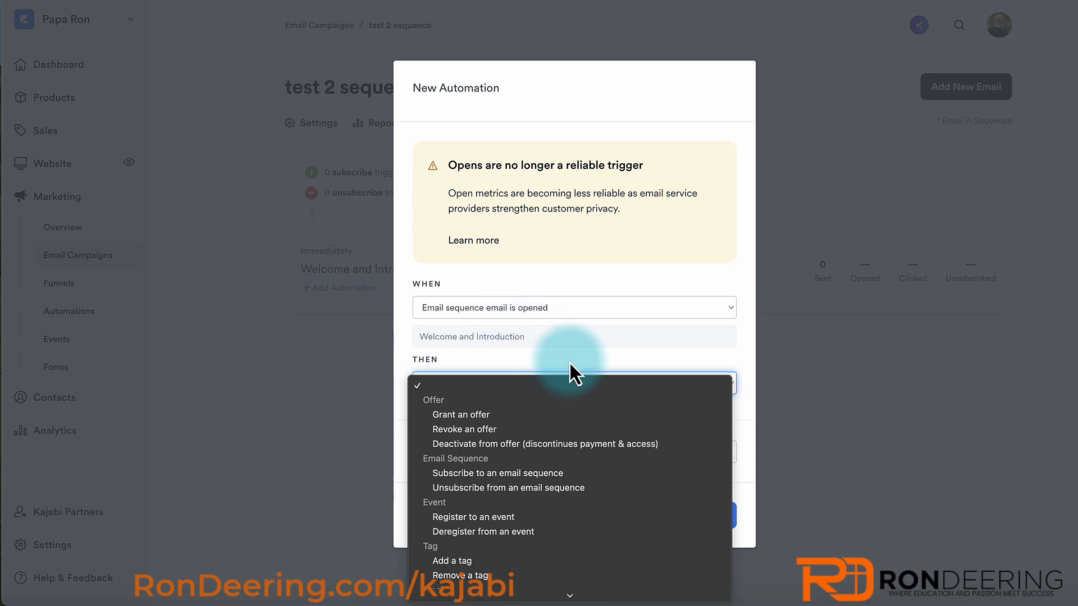
scroll(477, 552, "down", 2)
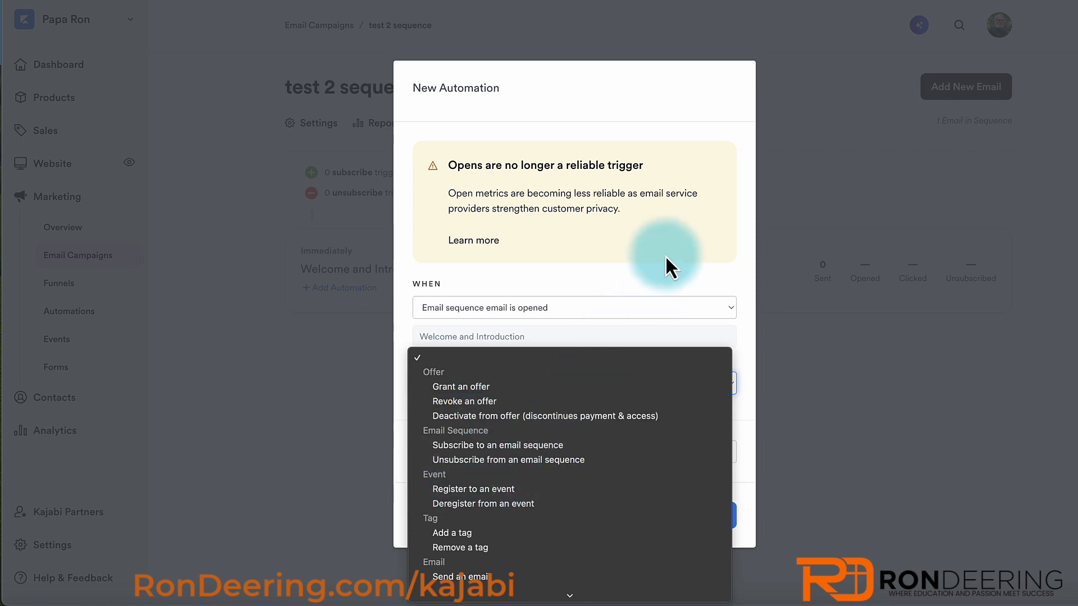
left_click(643, 280)
left_click(787, 423)
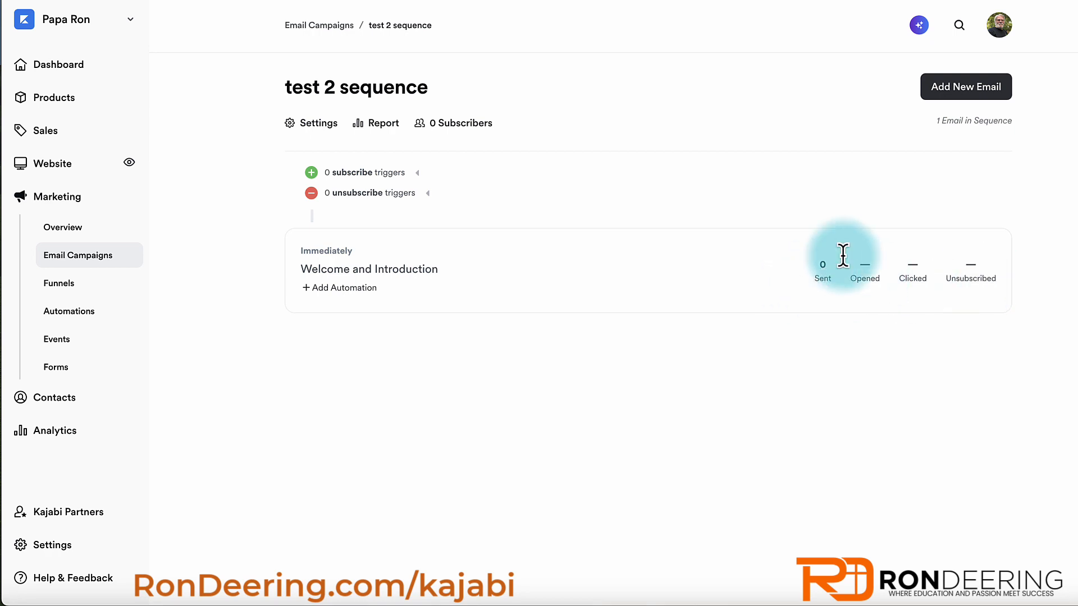
- Add a second email from the Make a Referral template titled 'Email number 2'
left_click(954, 90)
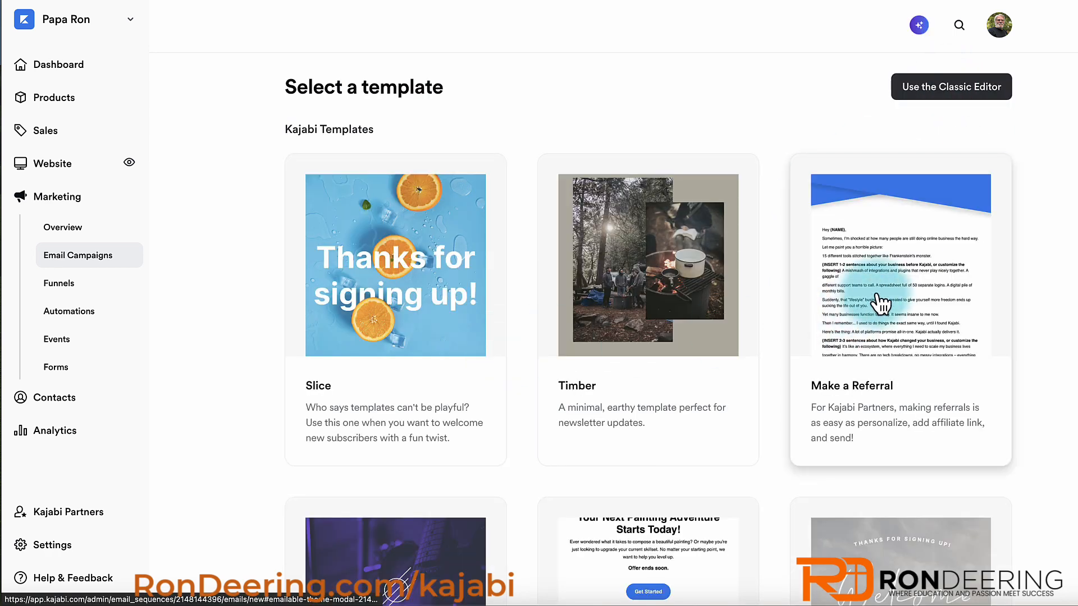
left_click(880, 303)
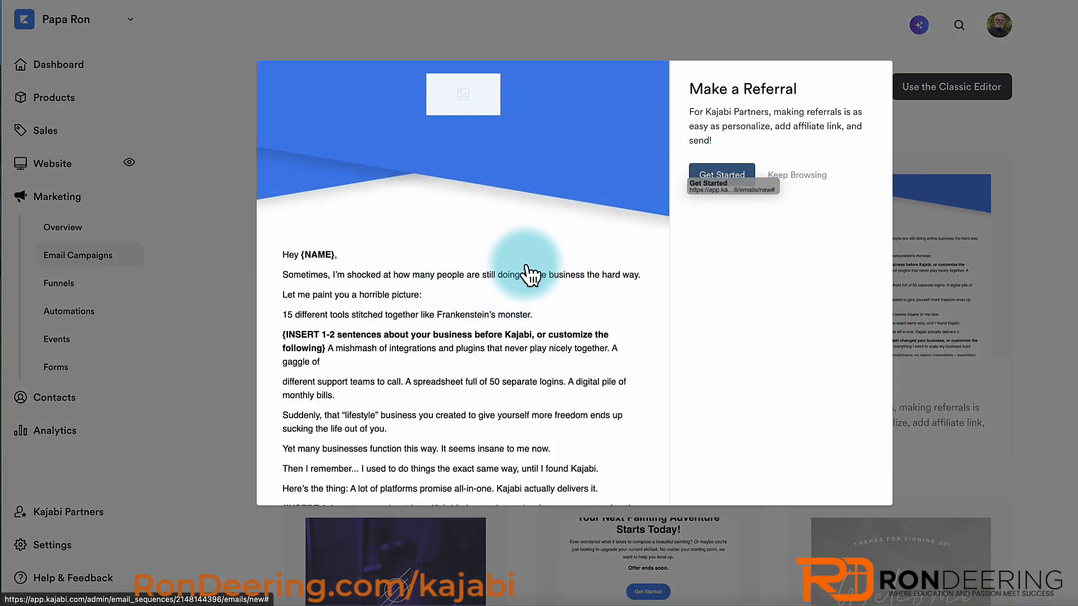
left_click(708, 178)
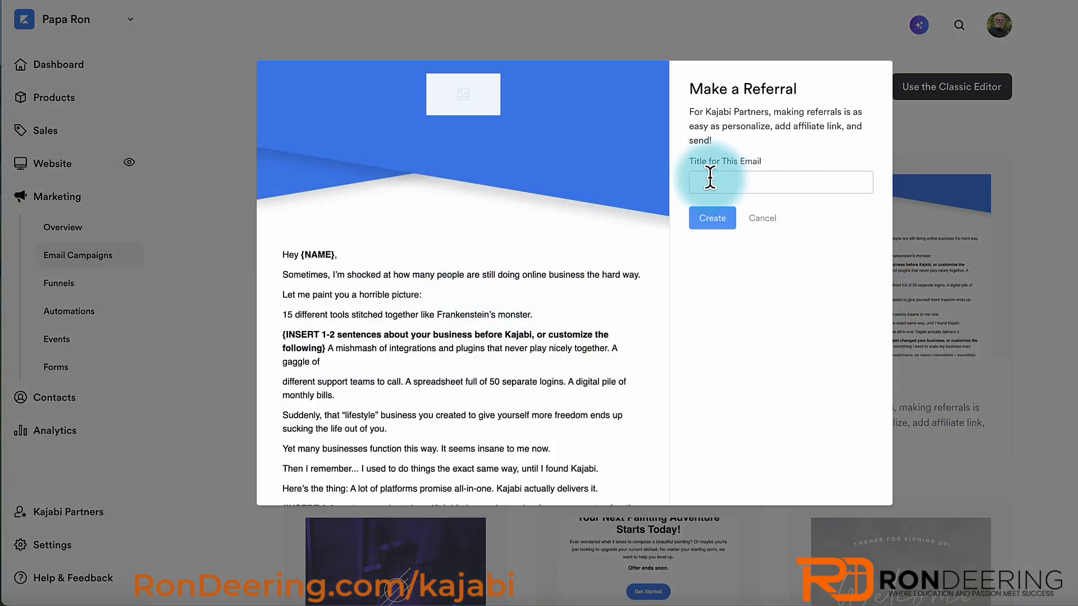
left_click(710, 179)
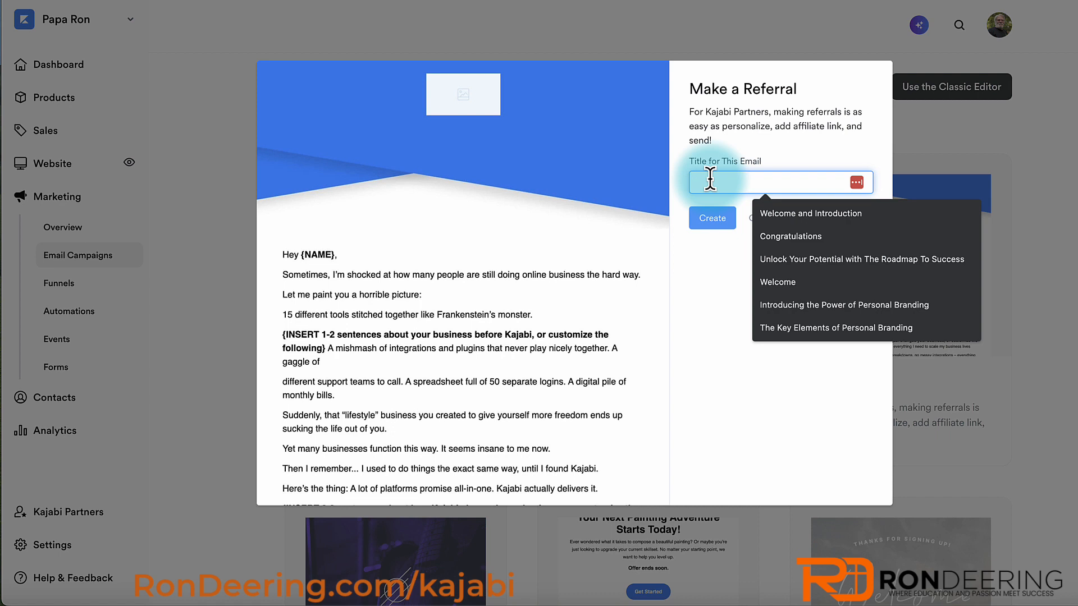
type("Em")
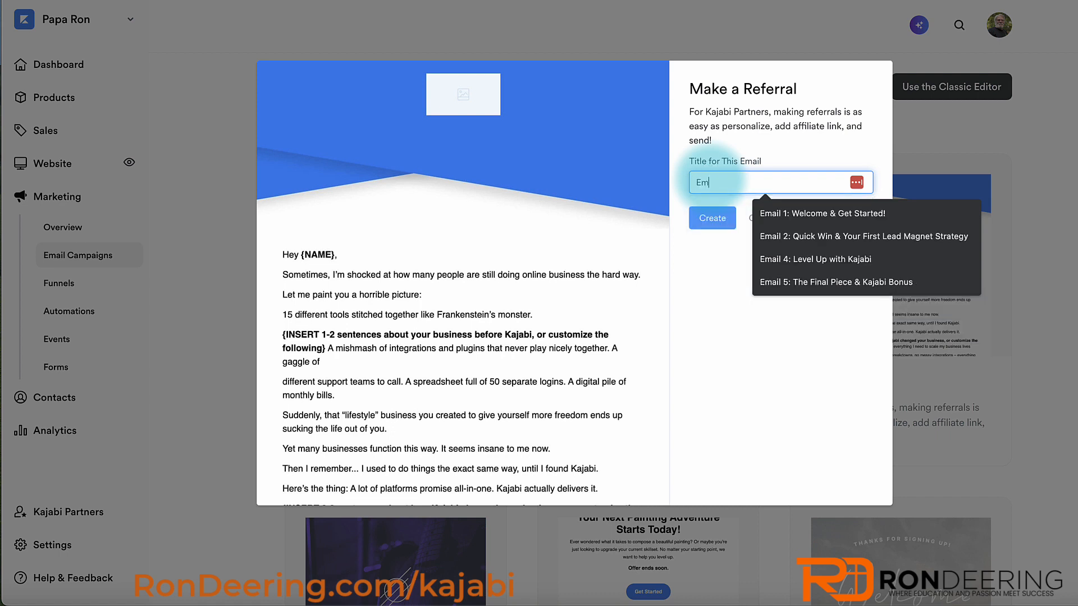
type("ail number 2")
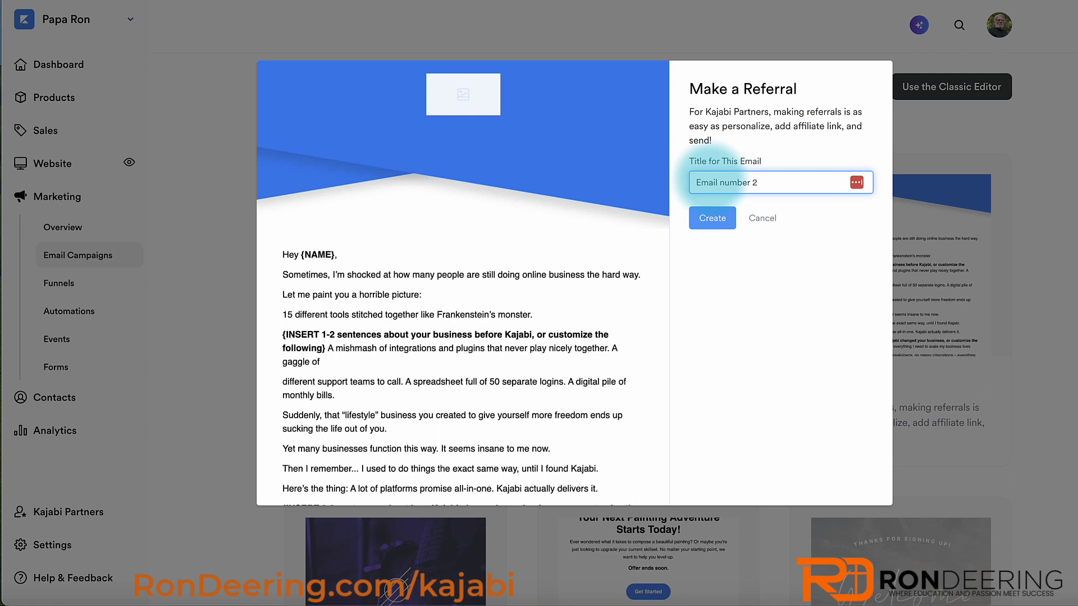
left_click(709, 220)
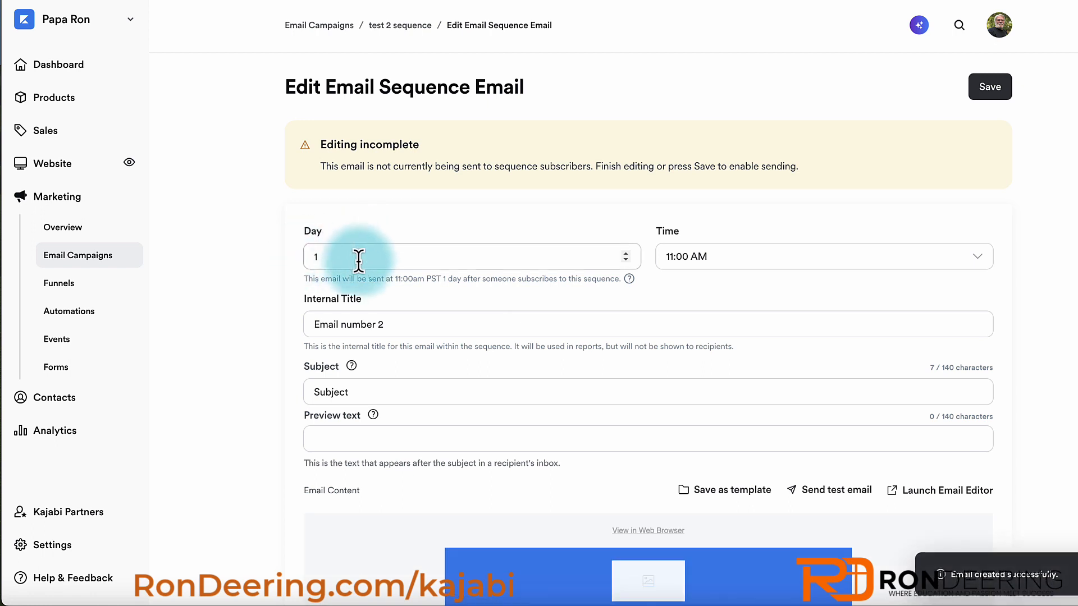
- Give Email number 2 the subject 'Subject: Campaign email #1', save, and return to test 2 sequence
left_click(990, 87)
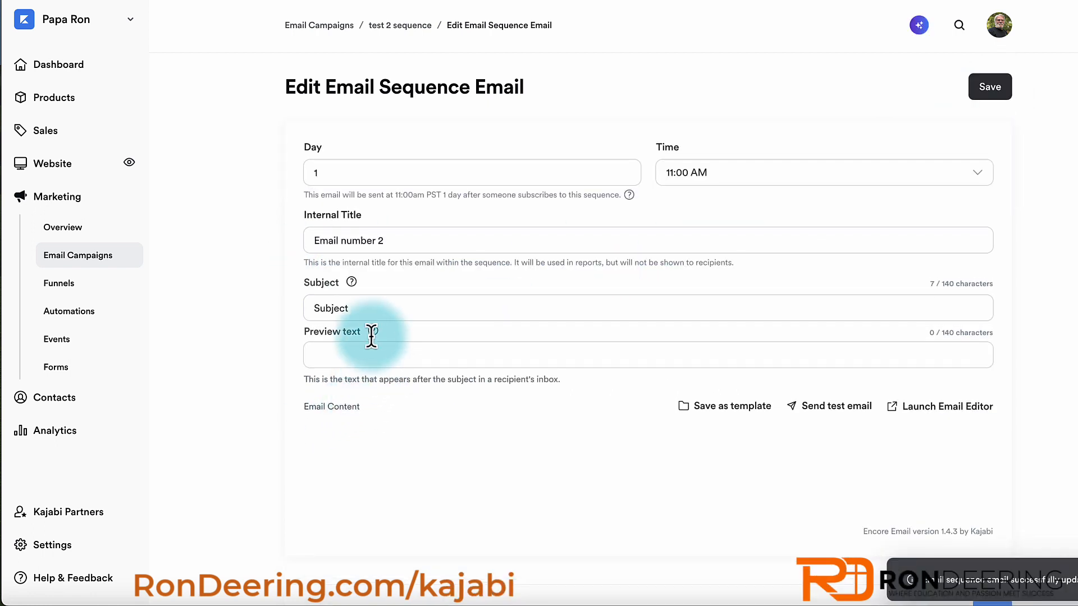
left_click(355, 307)
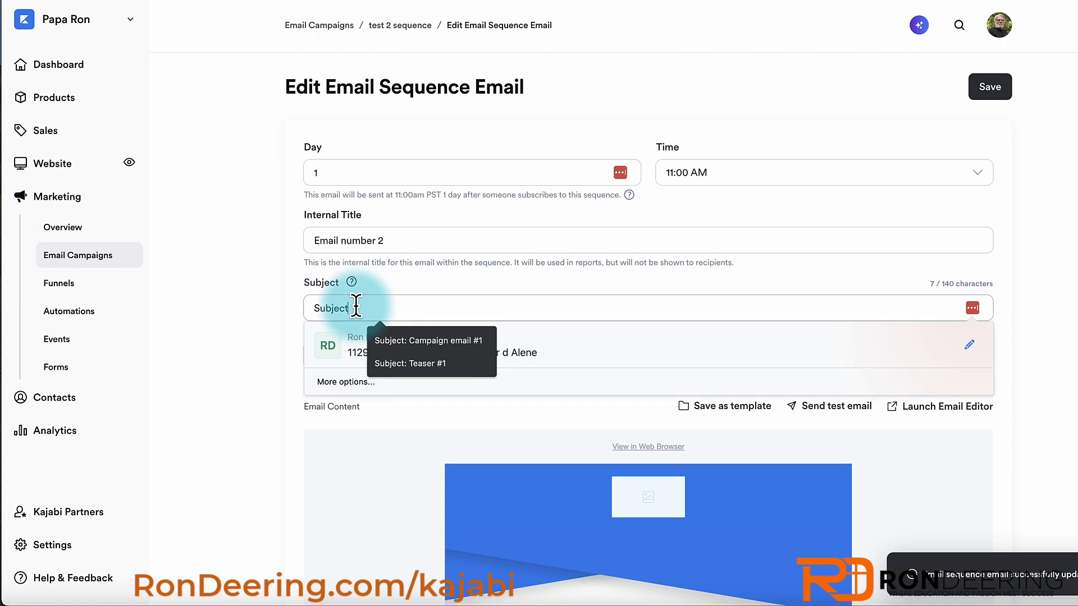
type("Subject")
left_click(395, 340)
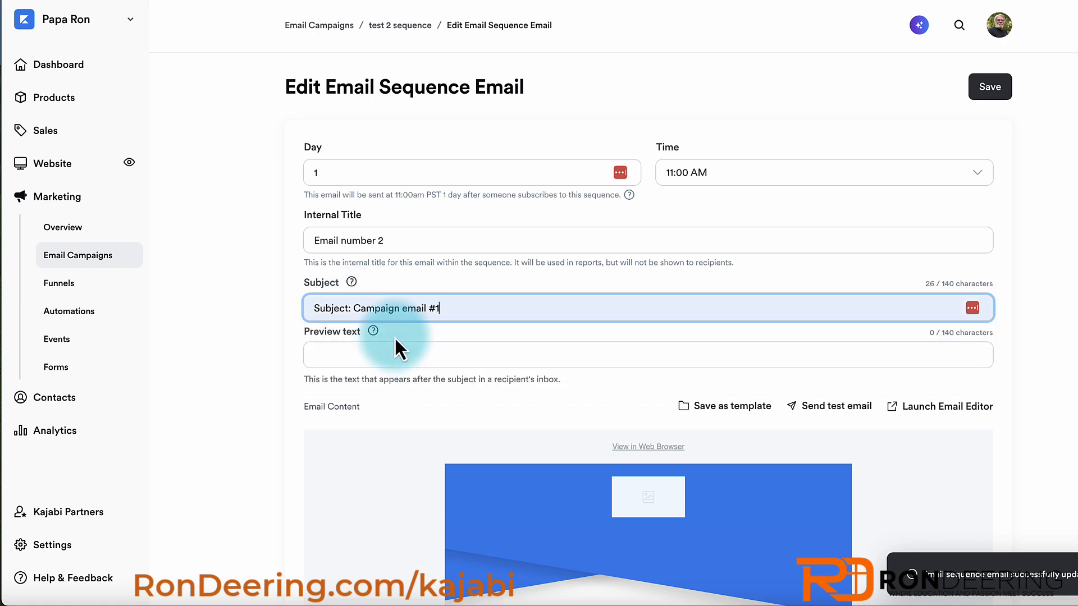
left_click(979, 104)
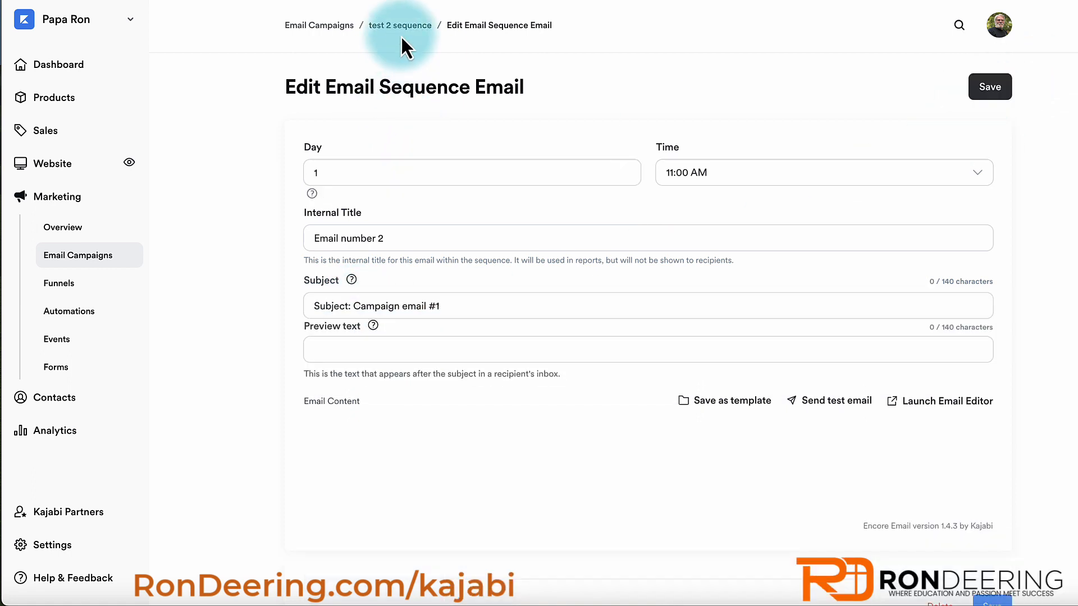
left_click(400, 36)
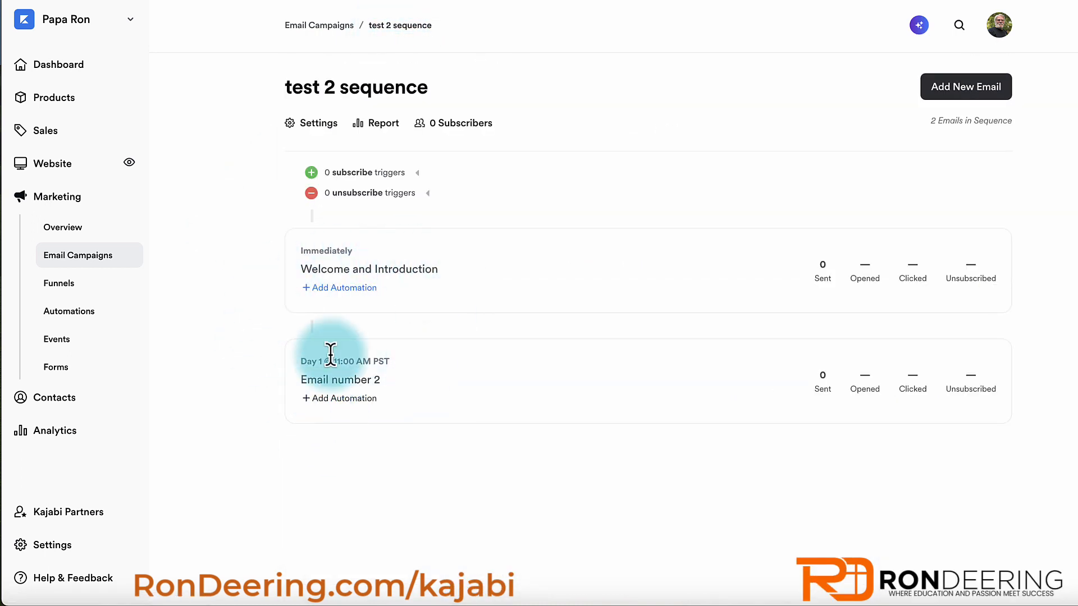
- Open Email number 2 of test 2 sequence, then return to the Email Campaigns list
left_click(353, 383)
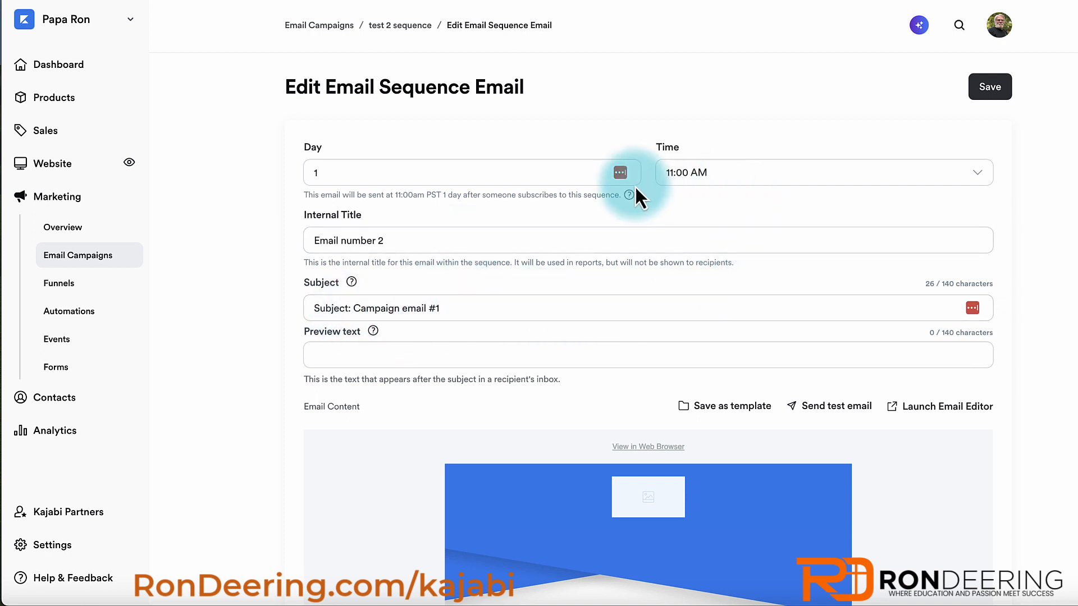
left_click(317, 26)
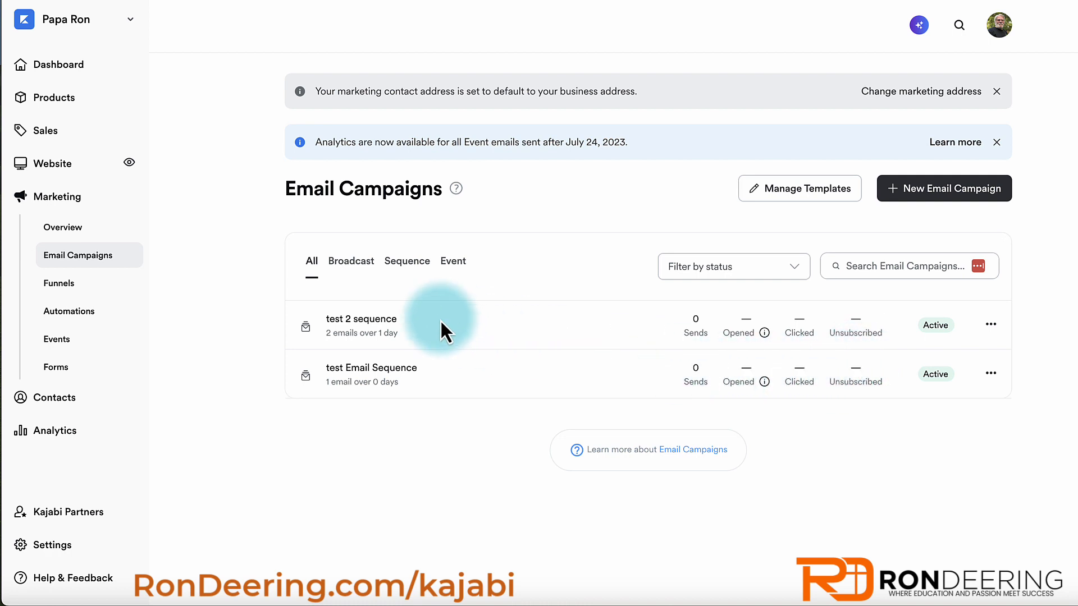
- Start a new email campaign of type Email Broadcast
left_click(930, 195)
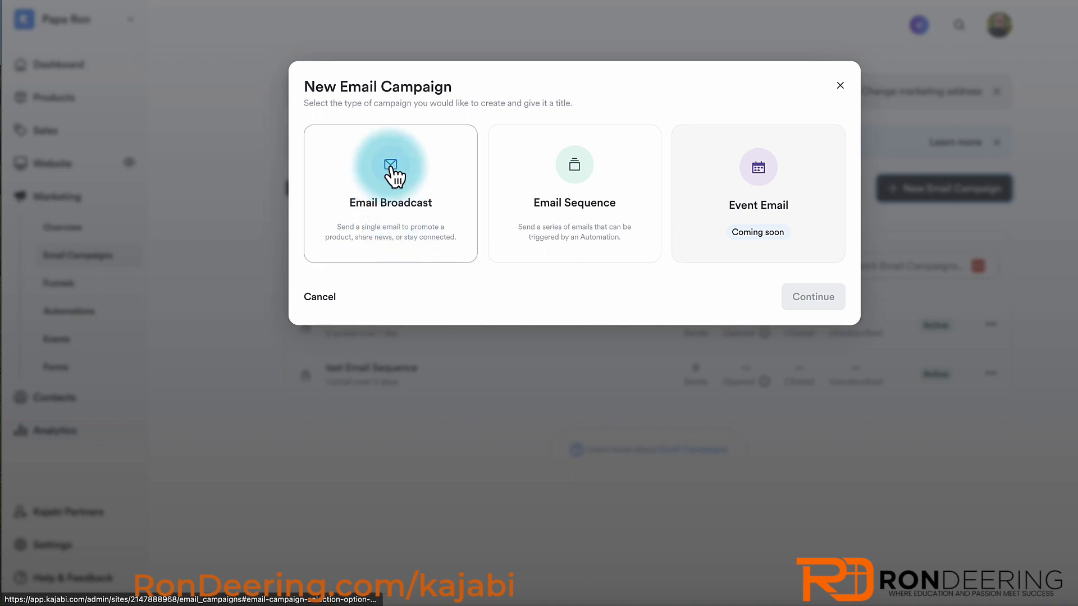
left_click(392, 169)
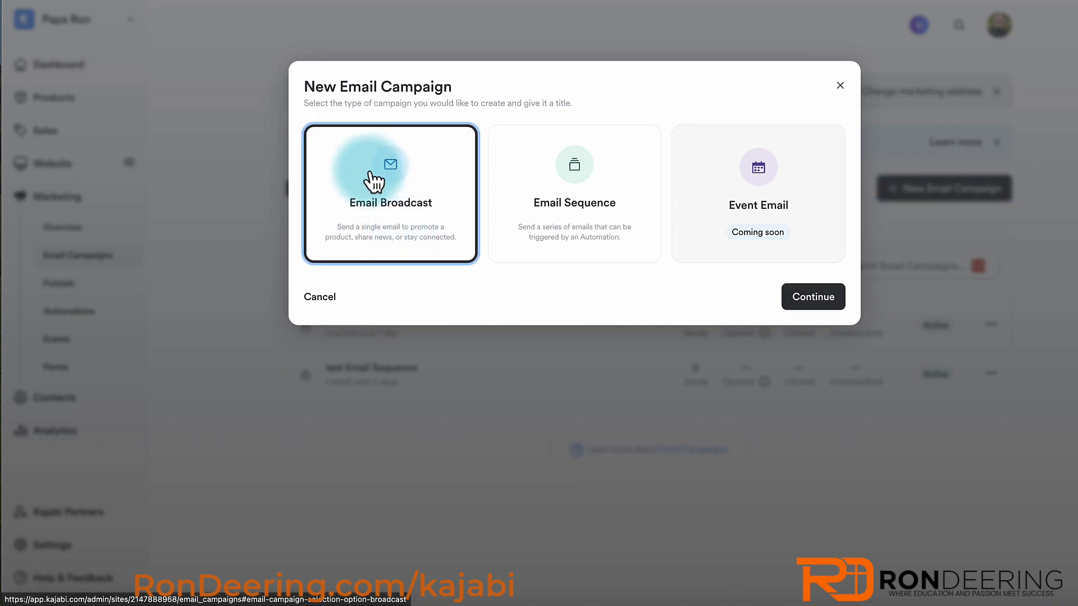
left_click(797, 299)
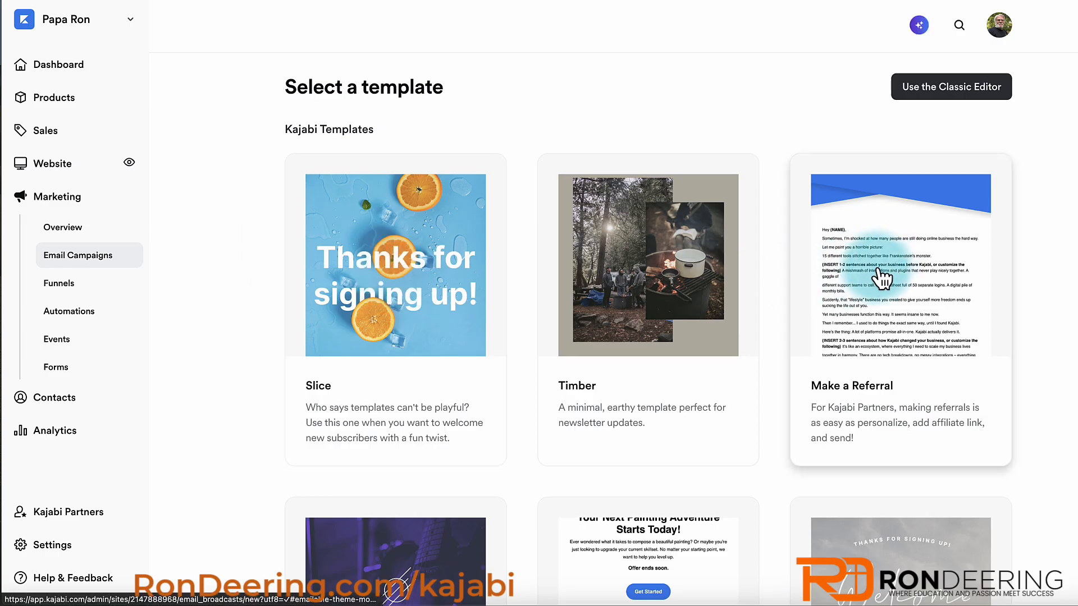
- Use the Make a Referral template and create the broadcast titled 'test broadcast'
left_click(881, 276)
left_click(710, 175)
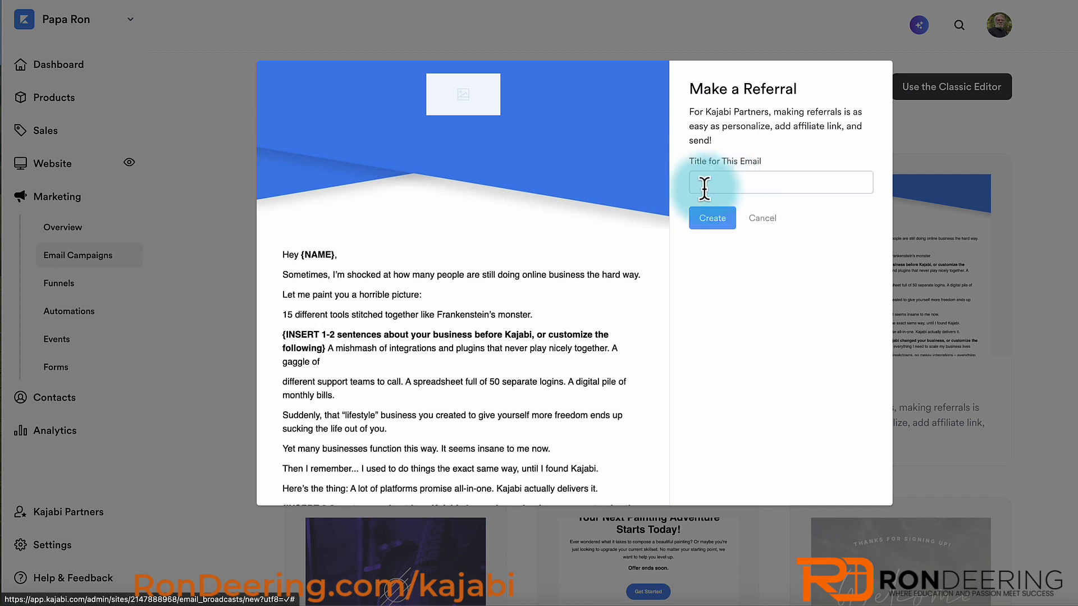
left_click(713, 184)
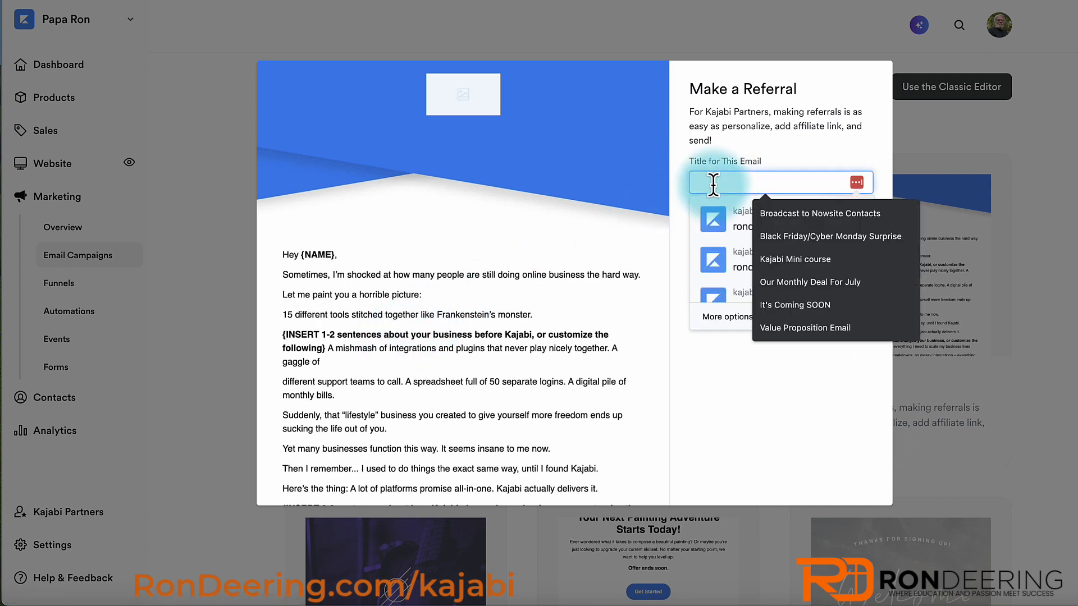
type("test broa")
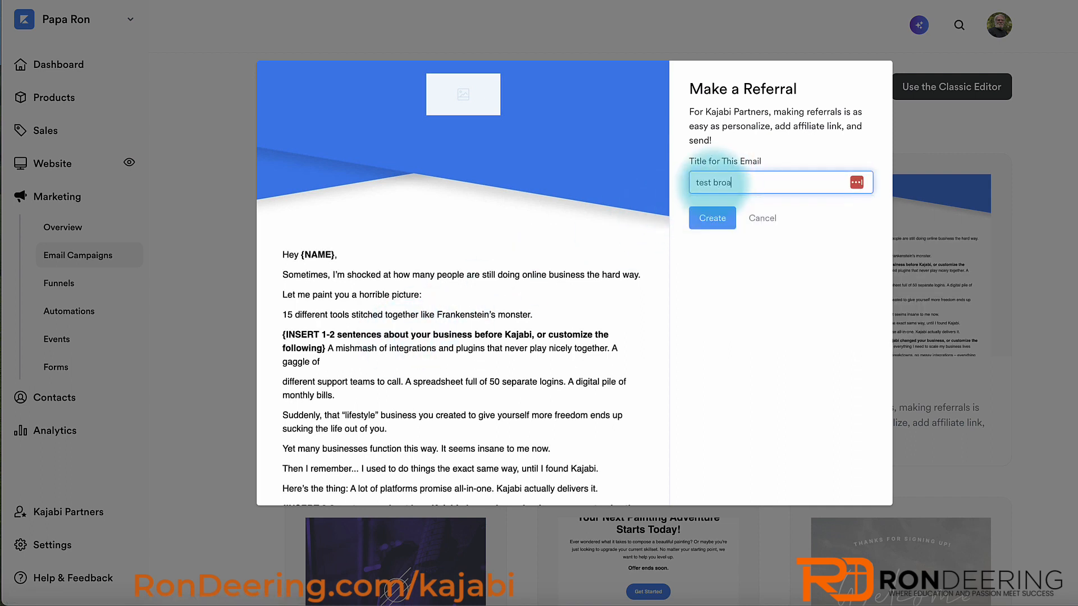
type("dcast")
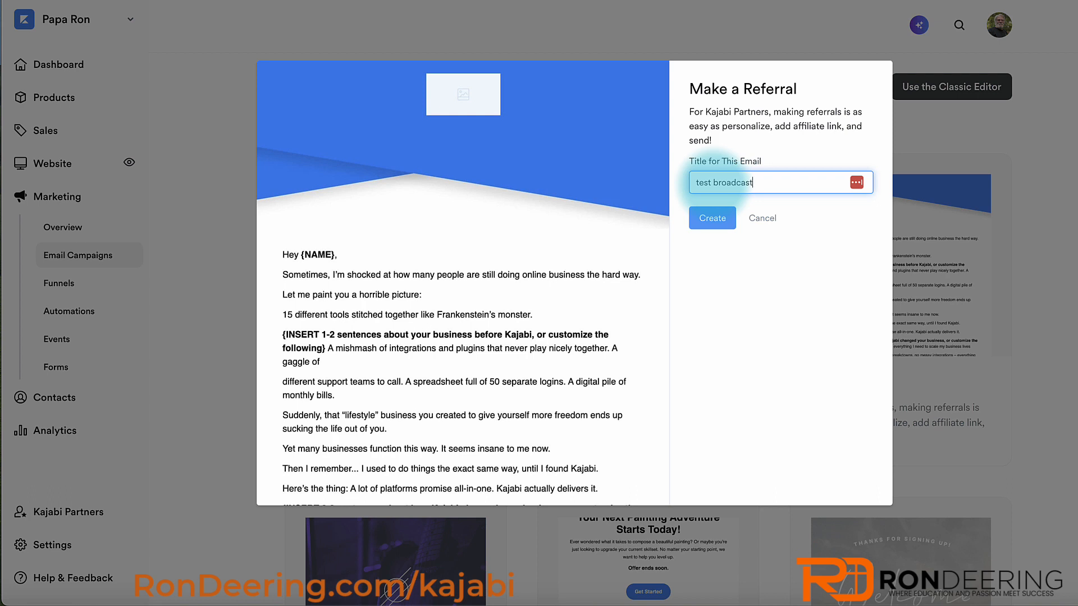
left_click(712, 218)
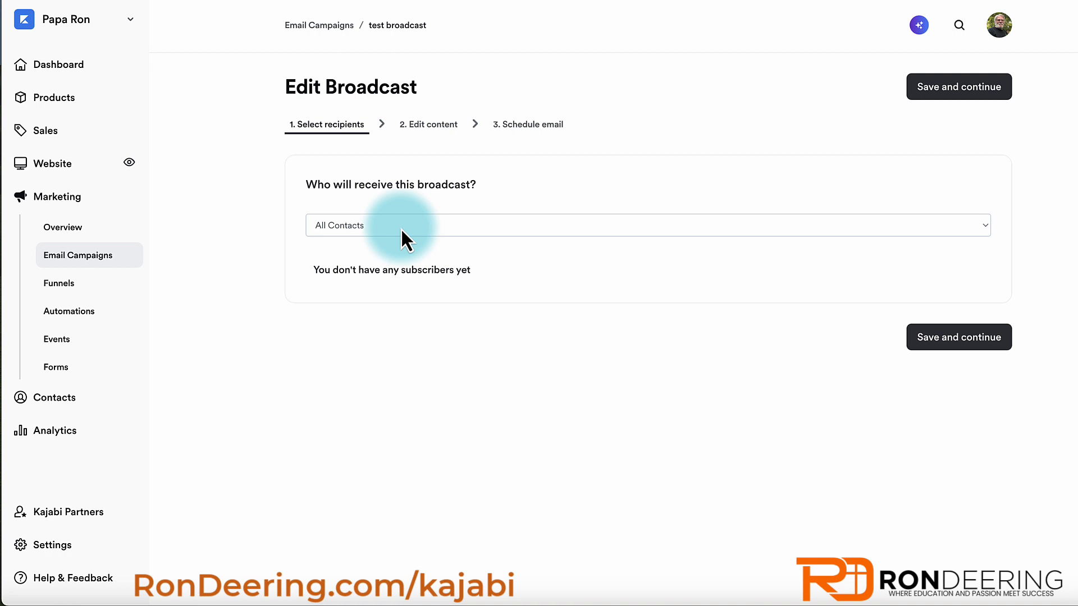
- Send the broadcast to a Custom Segment filtered by Is a Customer: Yes, then save and continue
left_click(401, 228)
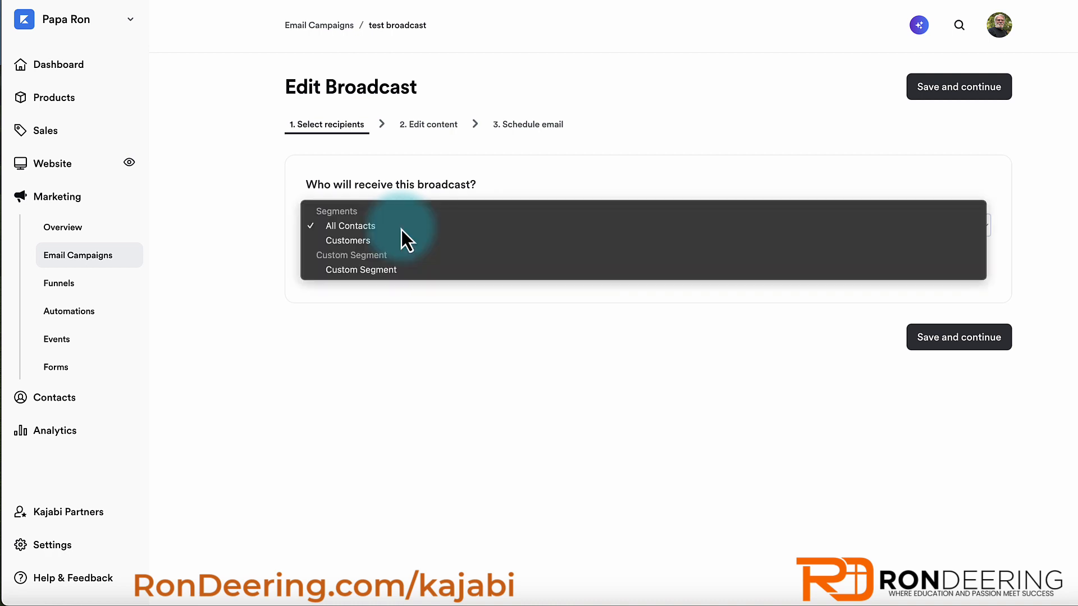
left_click(351, 275)
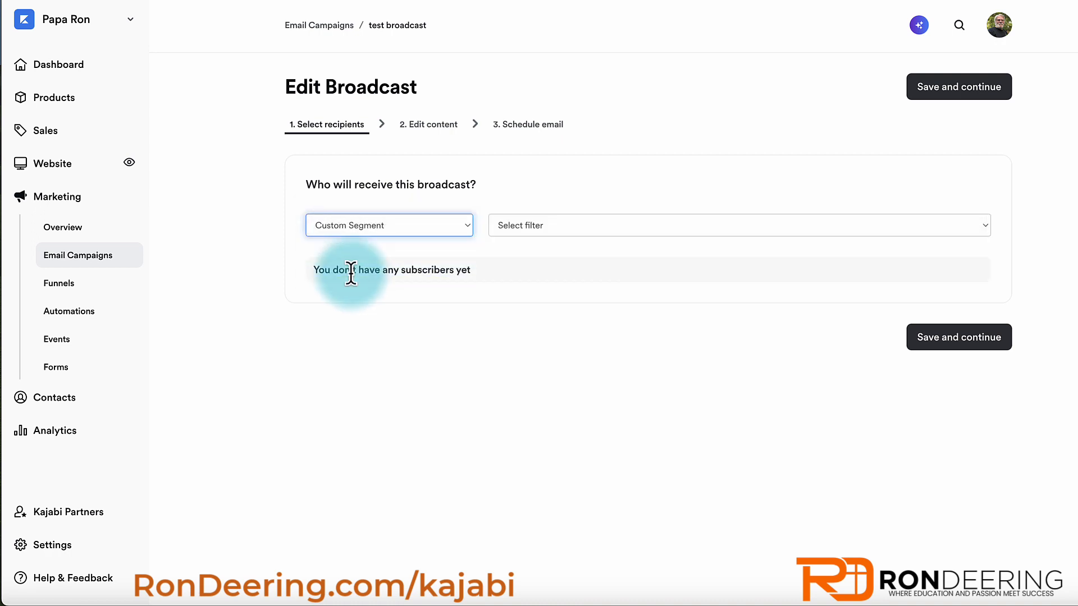
left_click(604, 225)
scroll(605, 489, "down", 6)
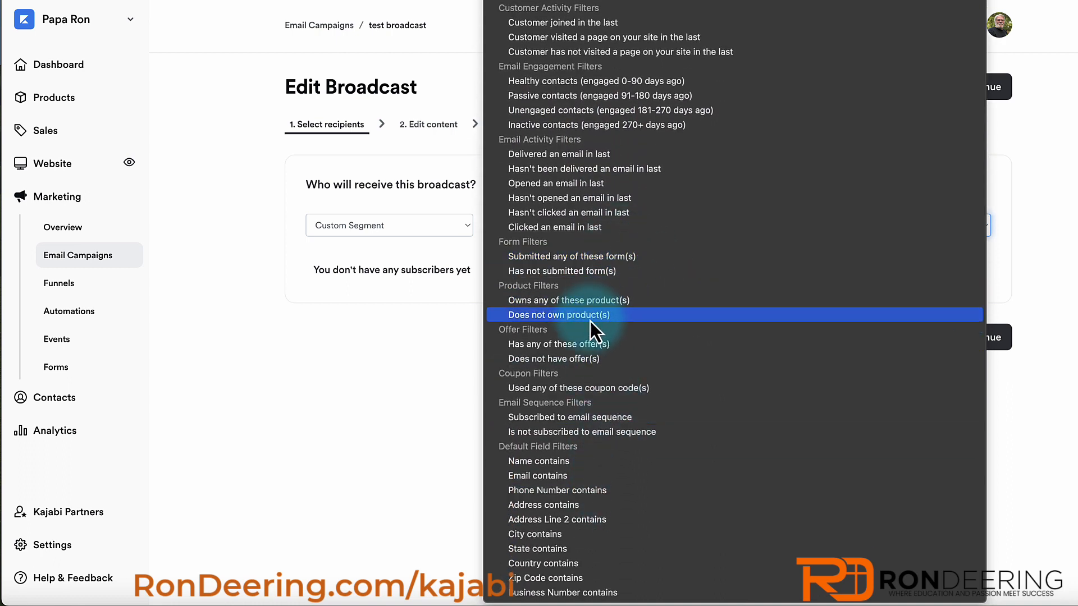
scroll(564, 444, "up", 1)
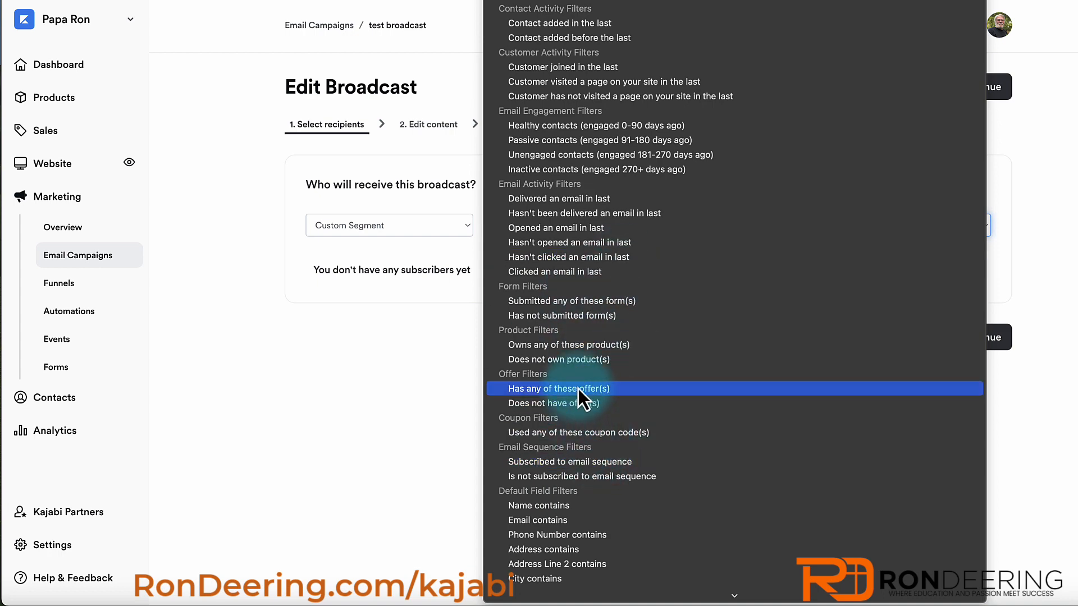
left_click(414, 376)
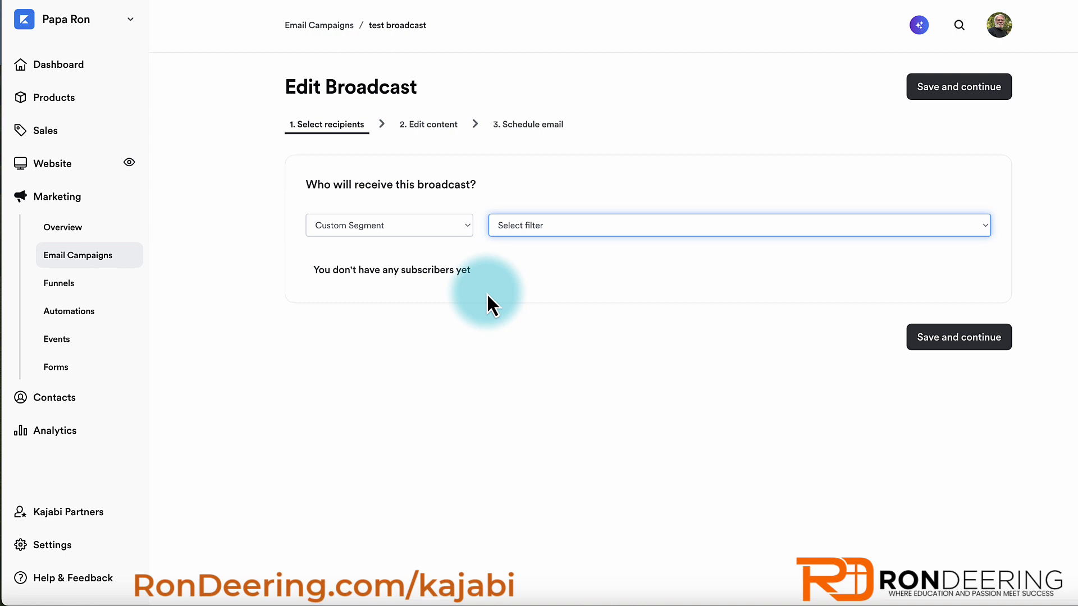
left_click(537, 225)
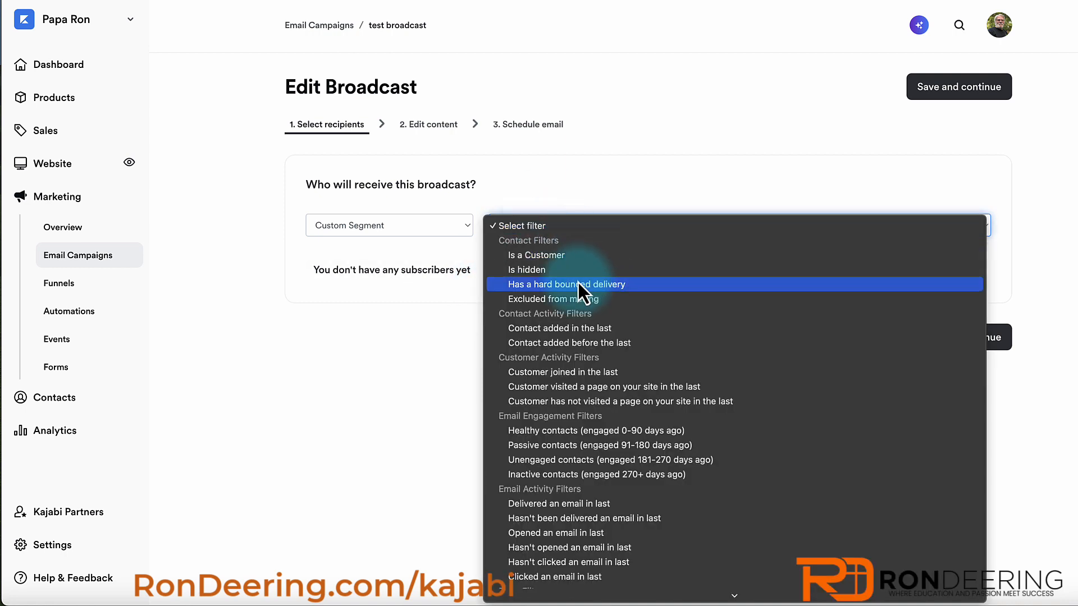
left_click(541, 257)
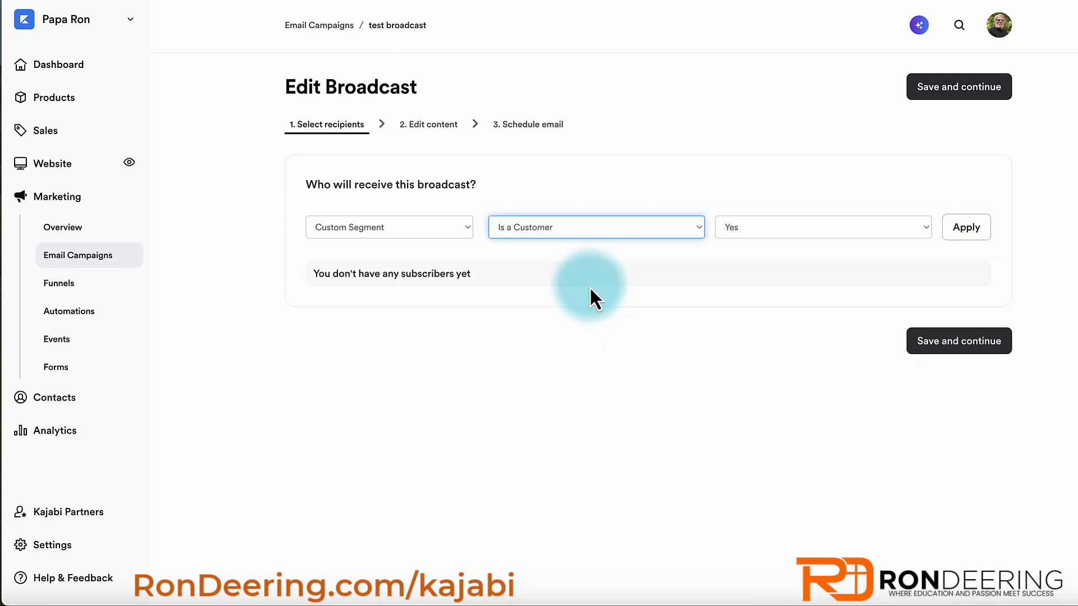
left_click(989, 230)
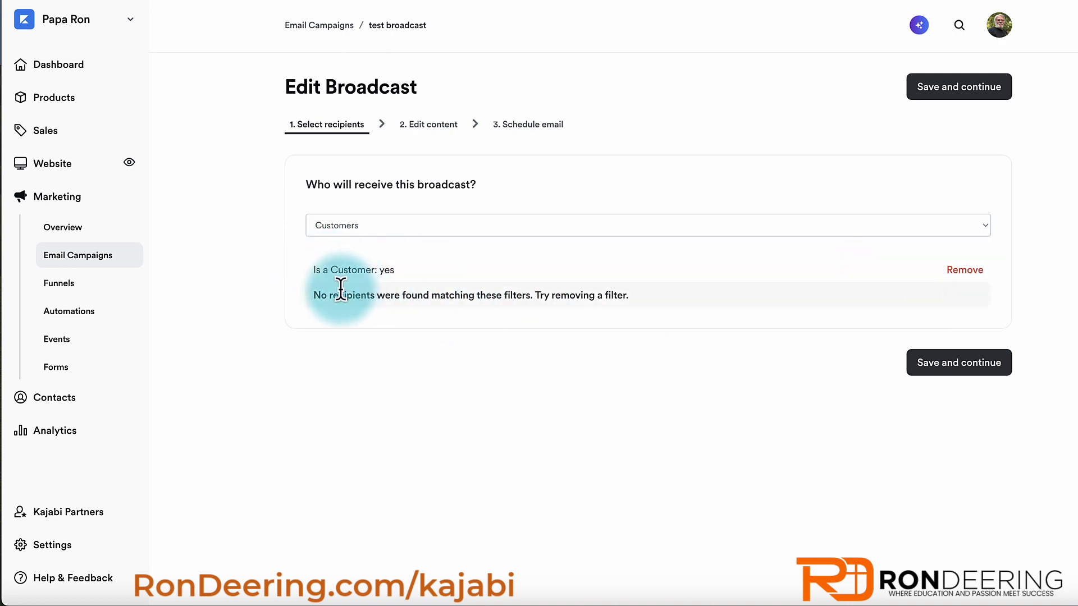
left_click(934, 365)
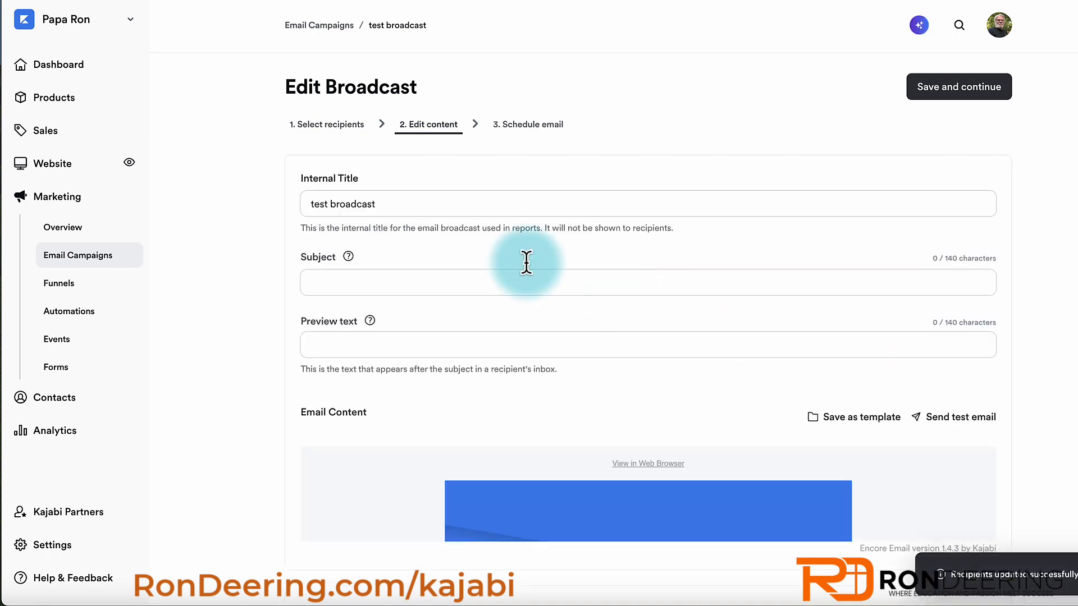
- Re-save recipients, enter the subject 'New Christmas offer', and continue to scheduling
left_click(330, 128)
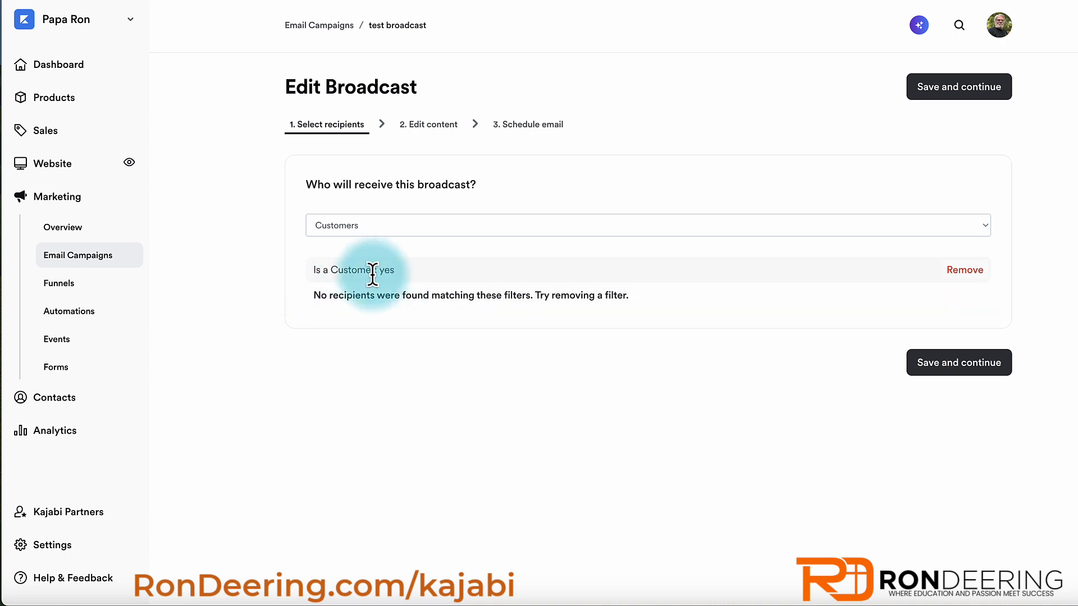
left_click(950, 370)
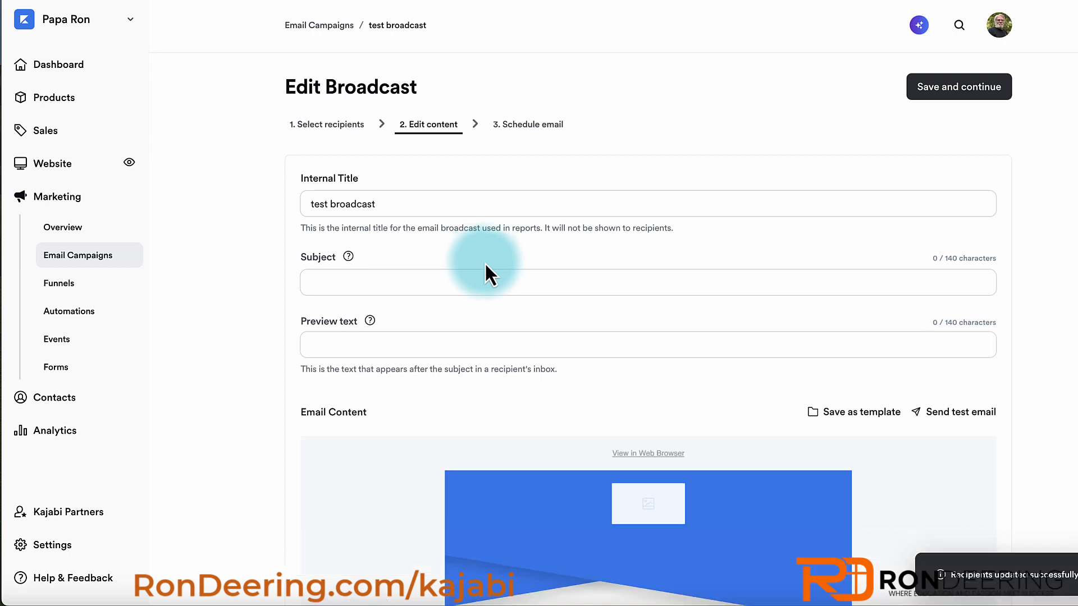
left_click(325, 281)
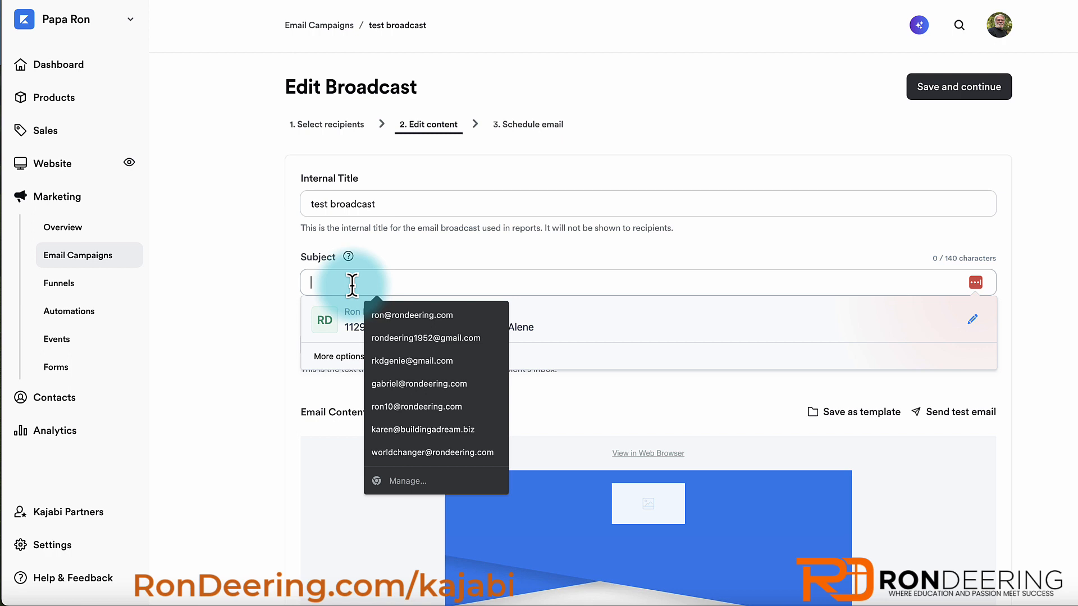
type("New ")
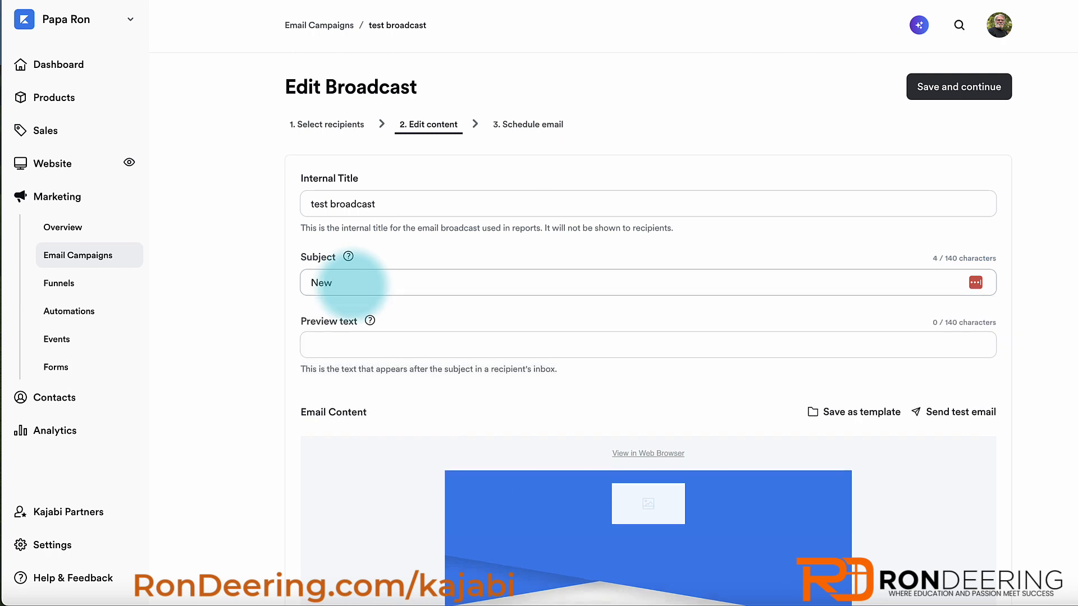
type("Christmas offer")
scroll(595, 477, "down", 5)
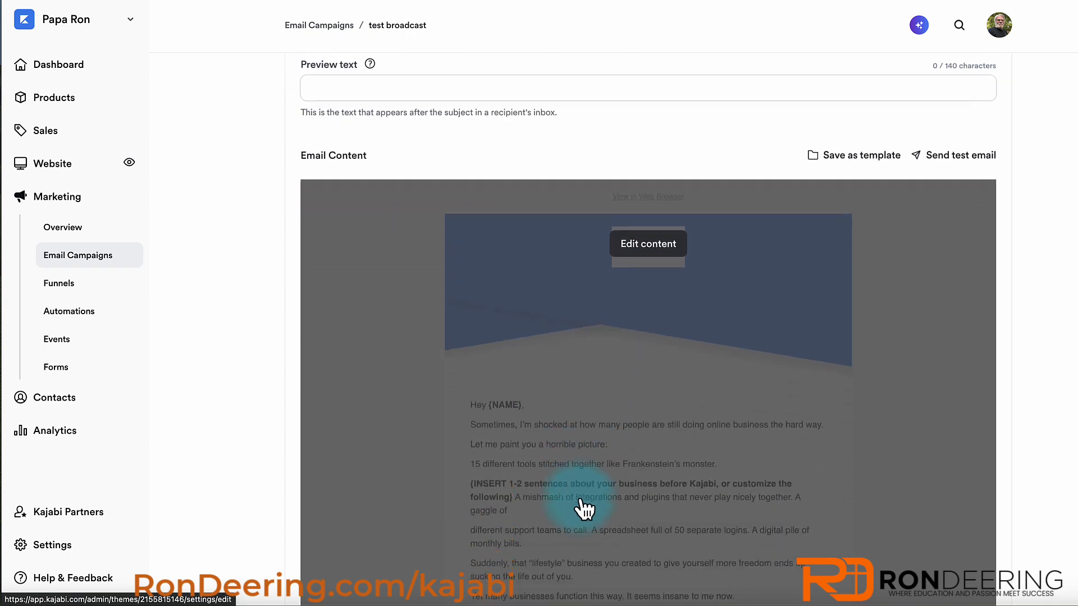
scroll(614, 368, "up", 6)
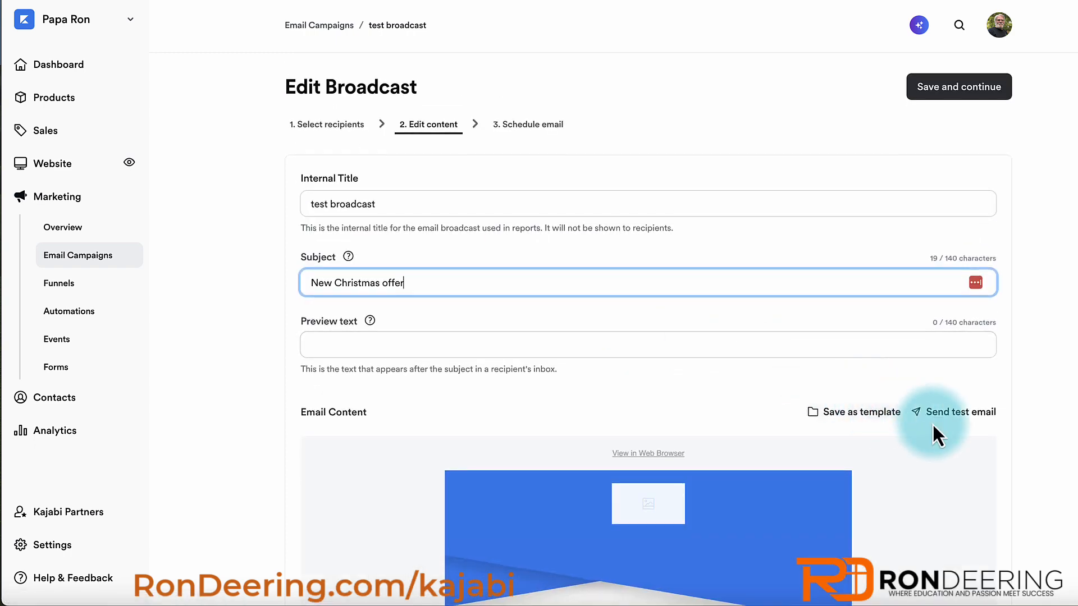
left_click(952, 93)
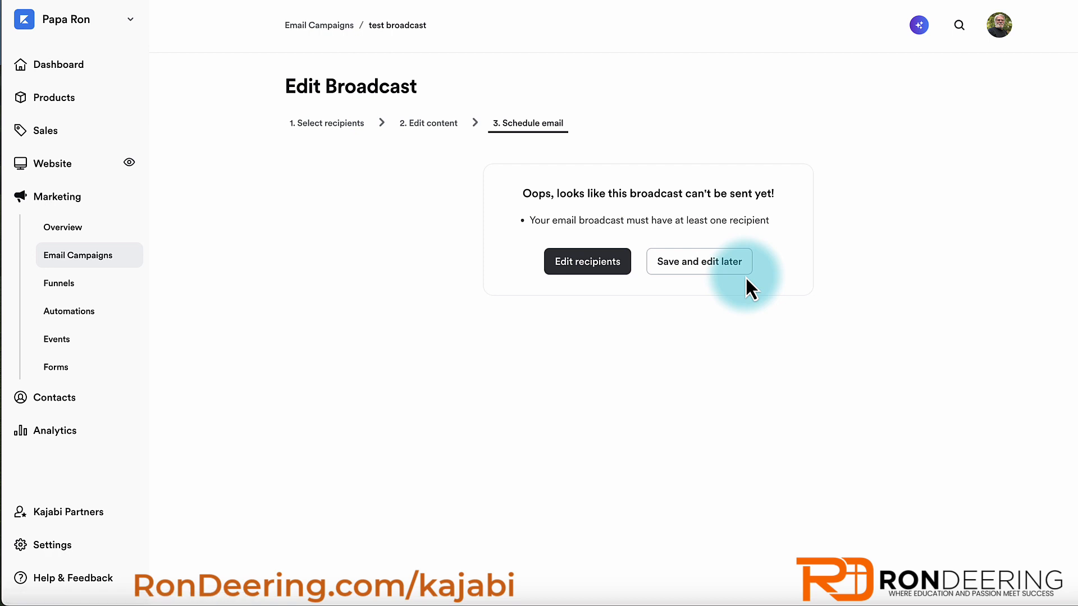
left_click(691, 264)
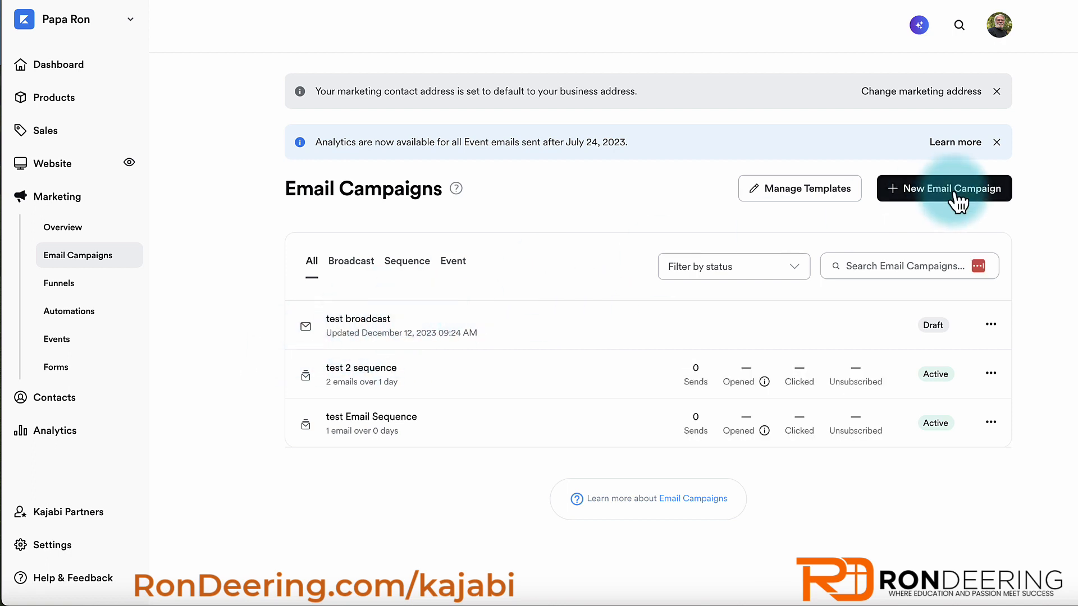
left_click(933, 191)
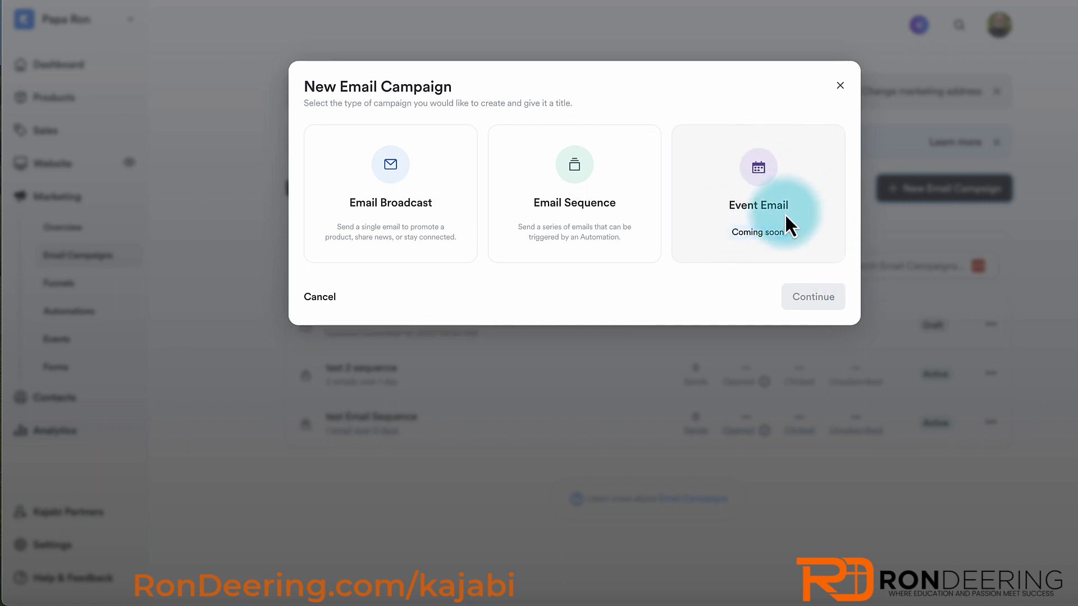
left_click(840, 90)
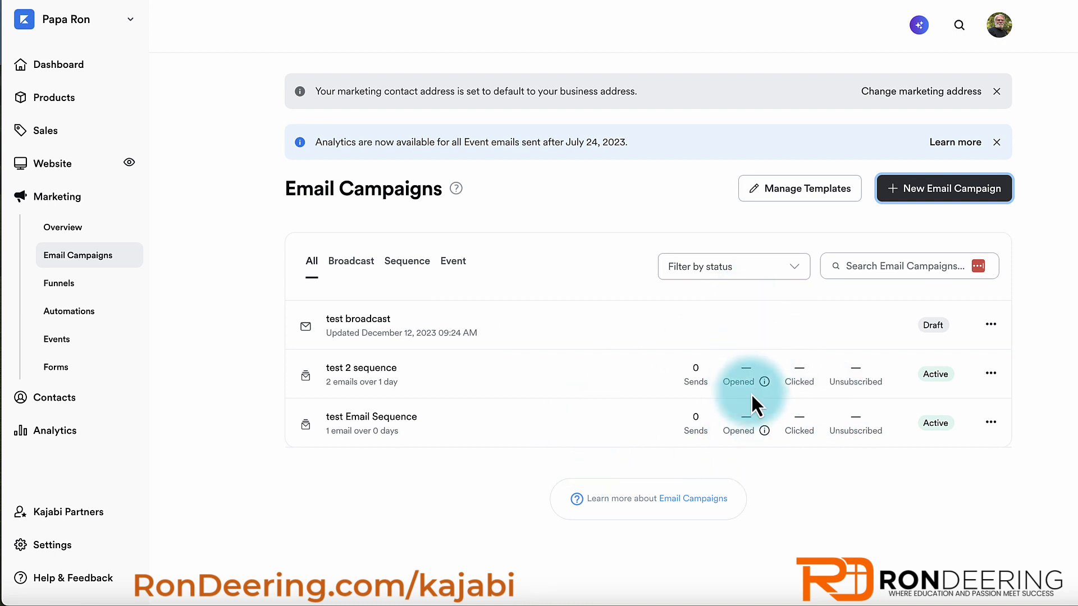
- From Funnels, start a New Funnel and open the Zoom Webinar blueprint's details
left_click(65, 289)
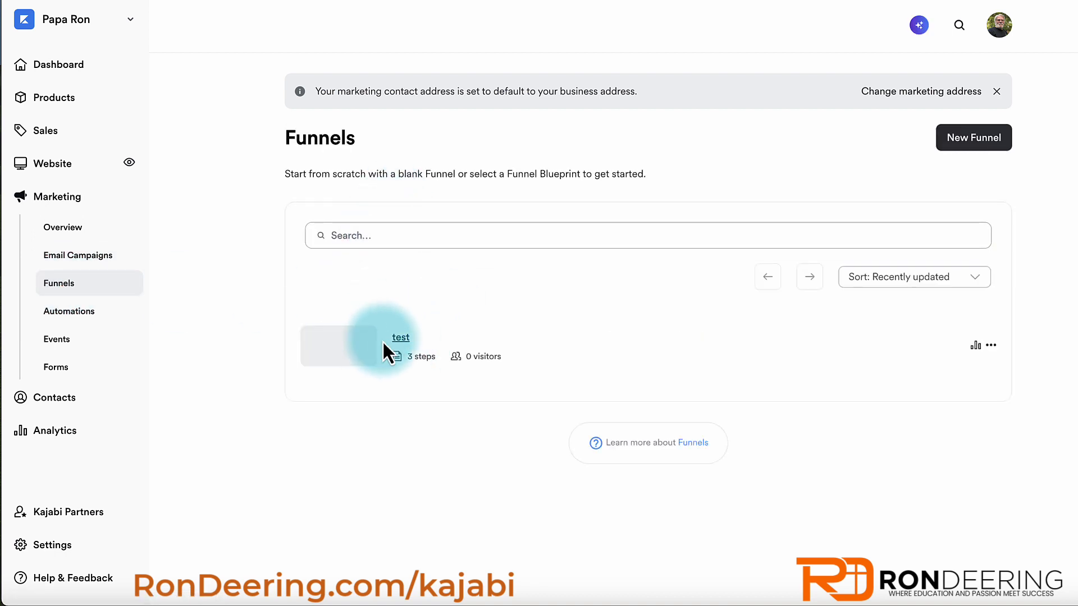
left_click(965, 151)
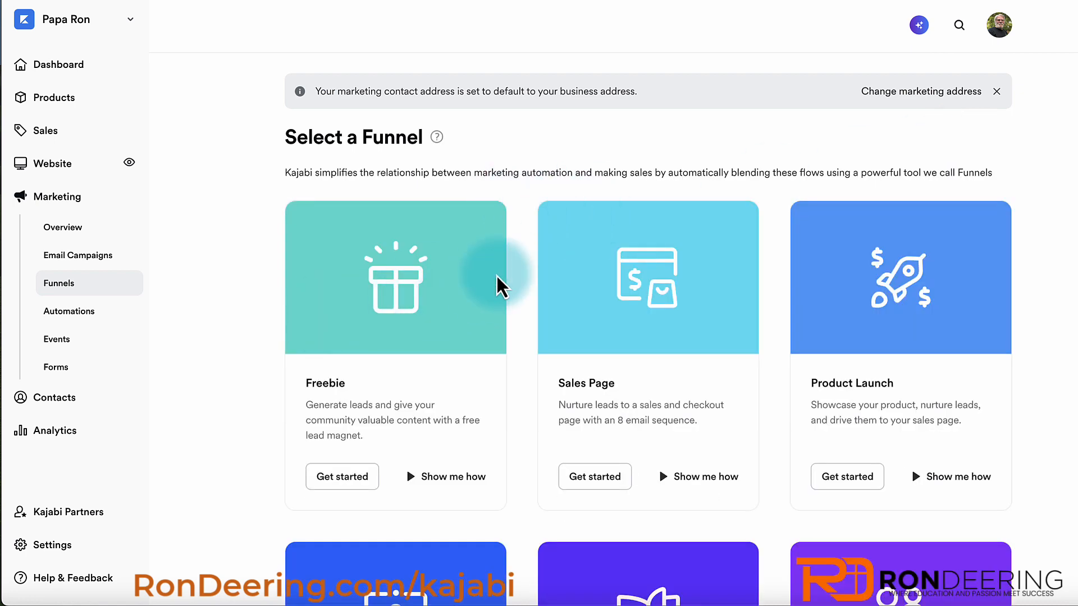
scroll(497, 275, "down", 5)
scroll(496, 275, "down", 3)
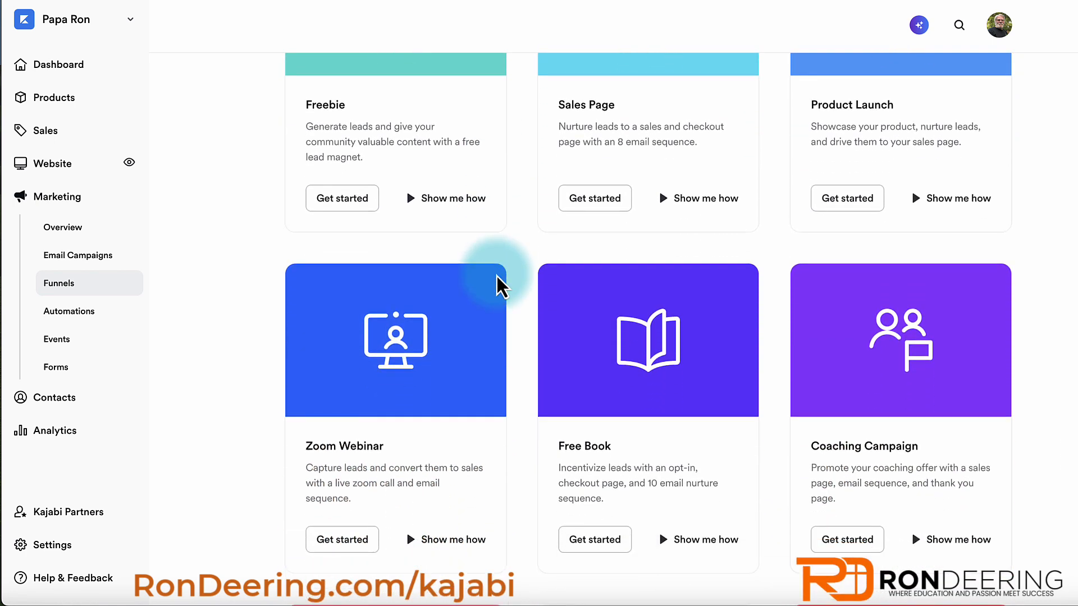
scroll(365, 360, "up", 1)
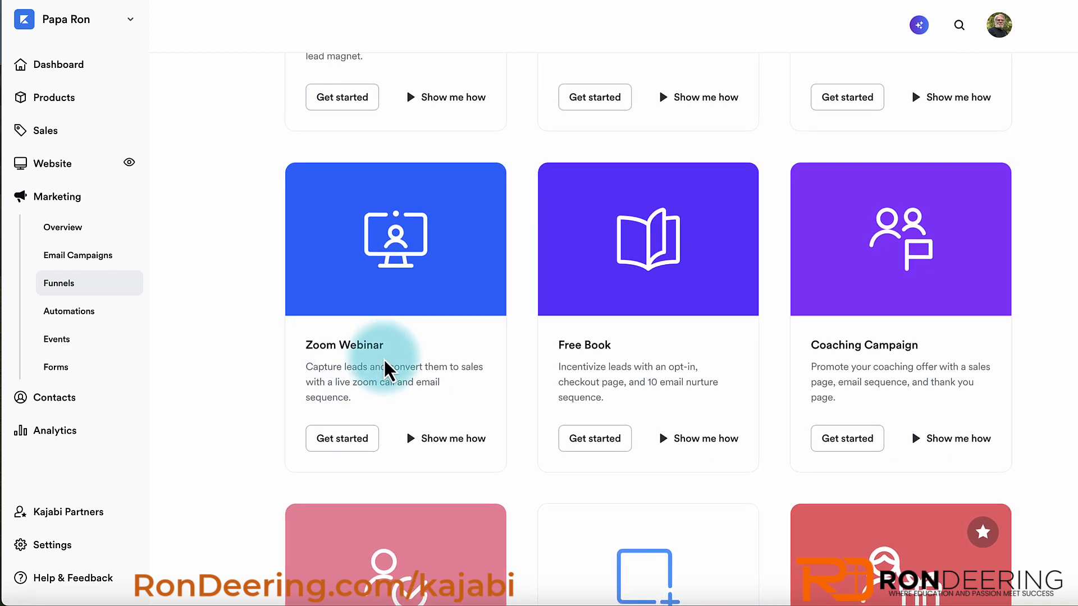
left_click(413, 440)
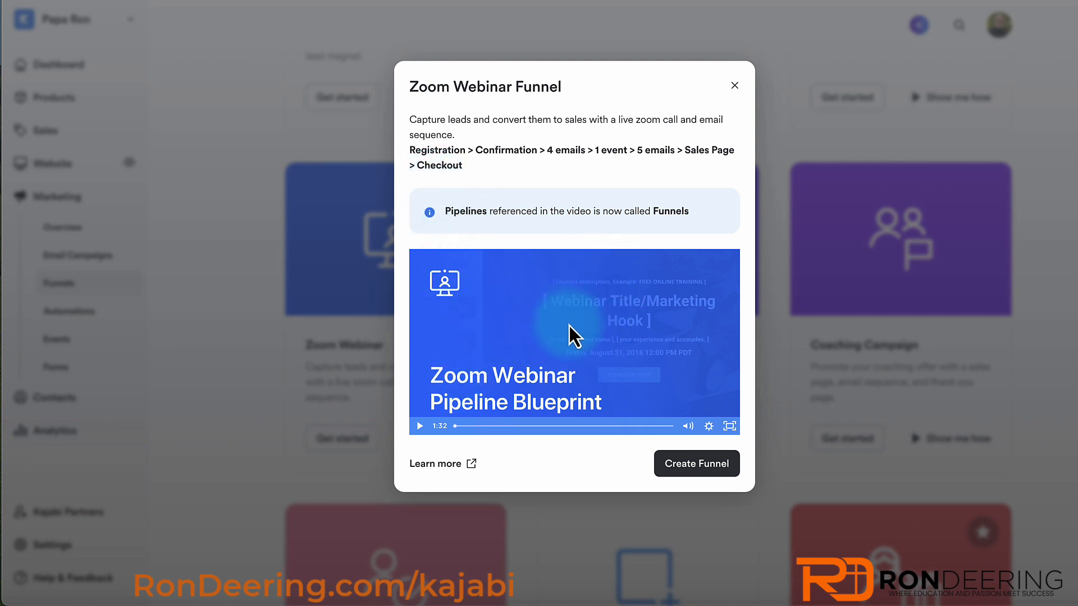
- Title the Zoom Webinar funnel 'test funnel' and enter the Zoom meeting link
left_click(693, 467)
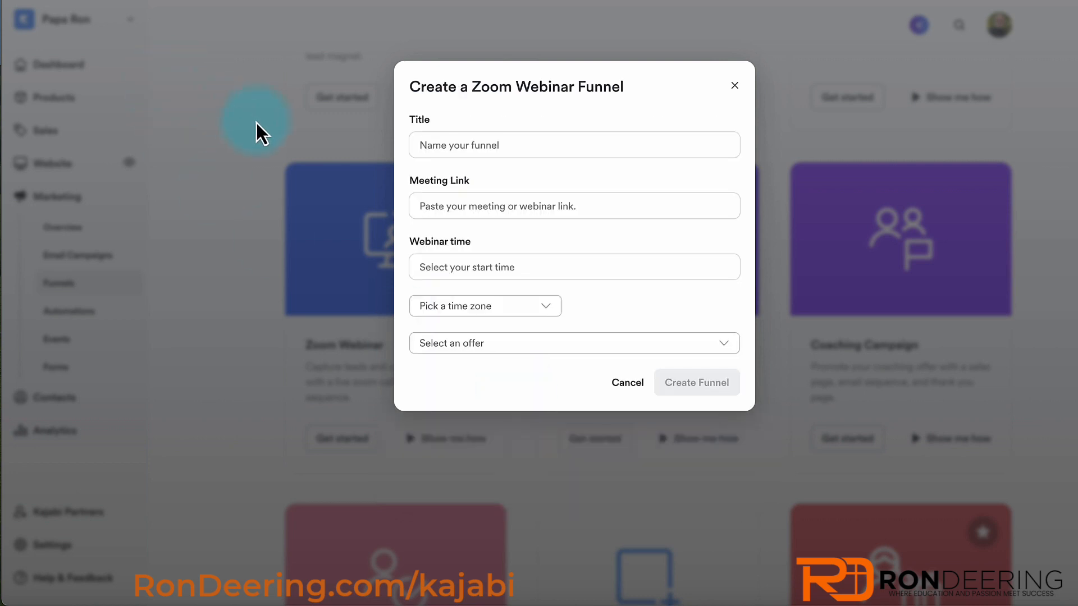
left_click(435, 144)
type("tes")
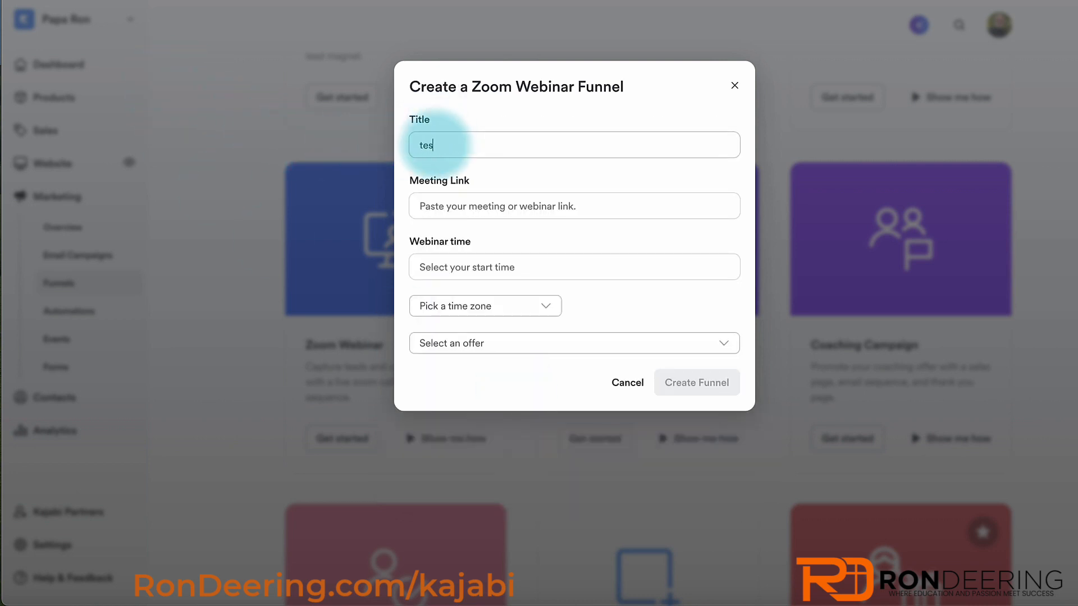
type("t funnel")
left_click(438, 207)
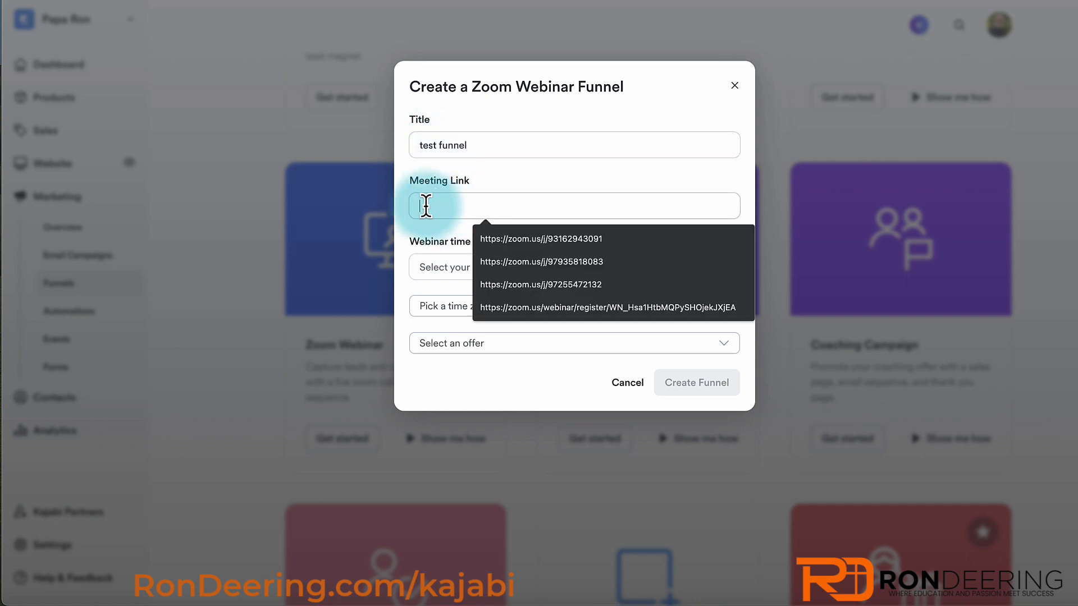
left_click(519, 240)
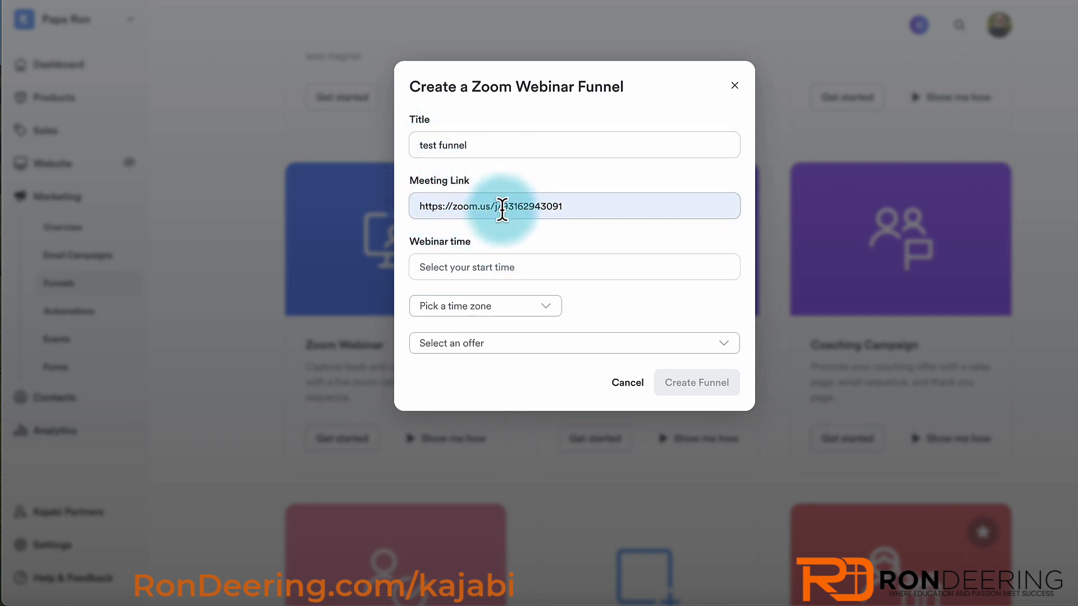
left_click_drag(502, 208, 598, 211)
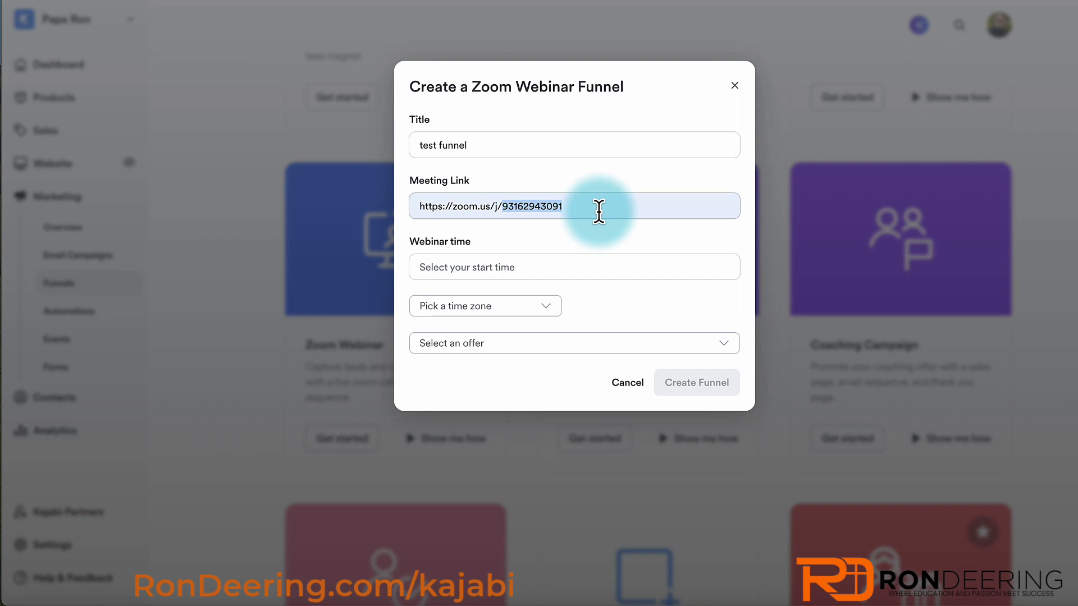
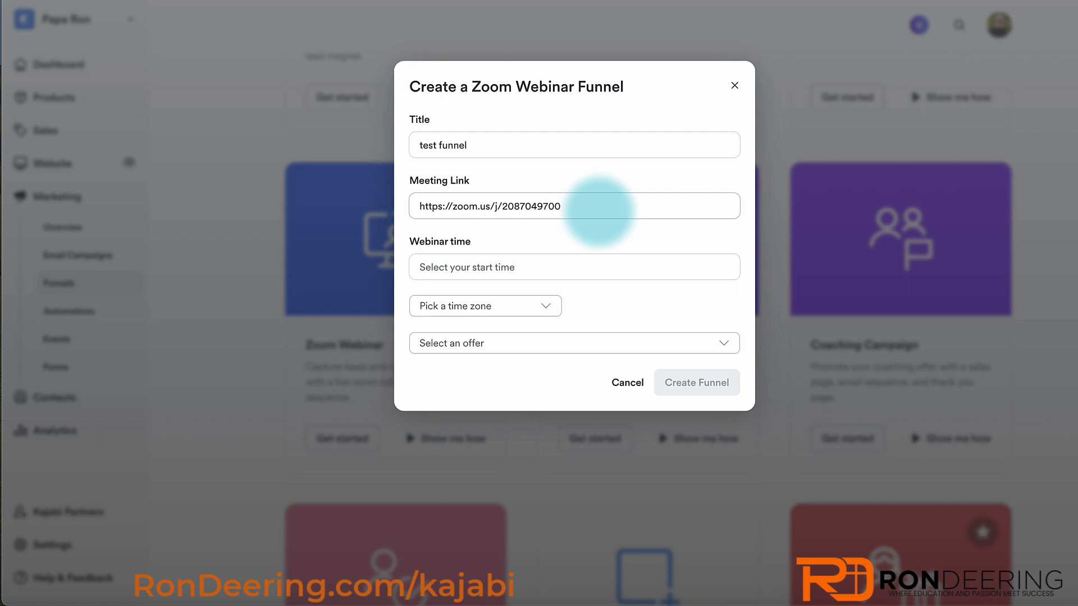
- Schedule the webinar for December 14, 2023 at 10:00 AM
left_click(489, 265)
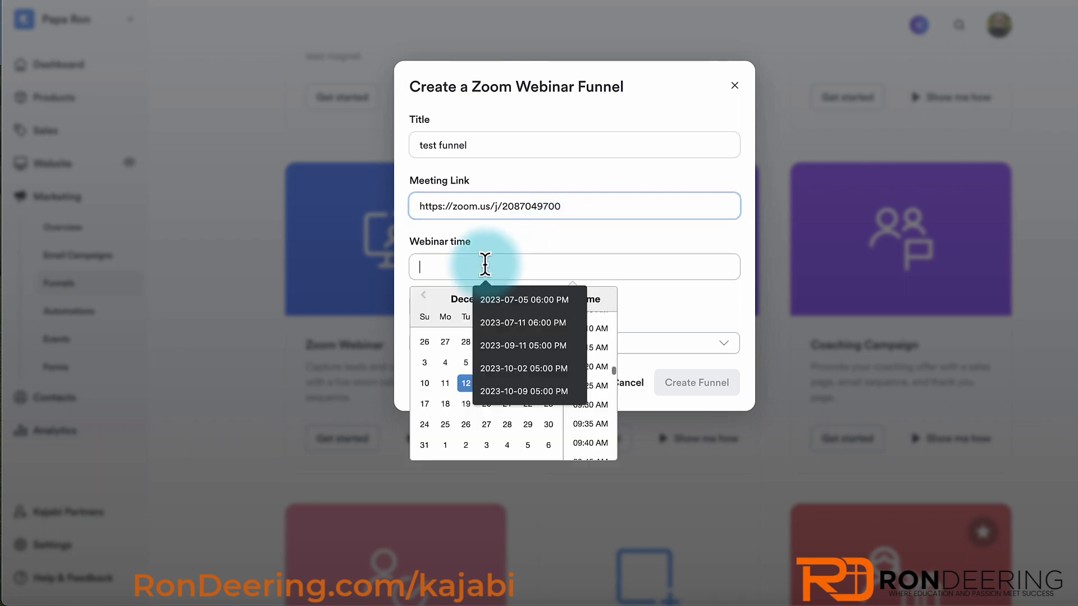
left_click(445, 341)
left_click(447, 308)
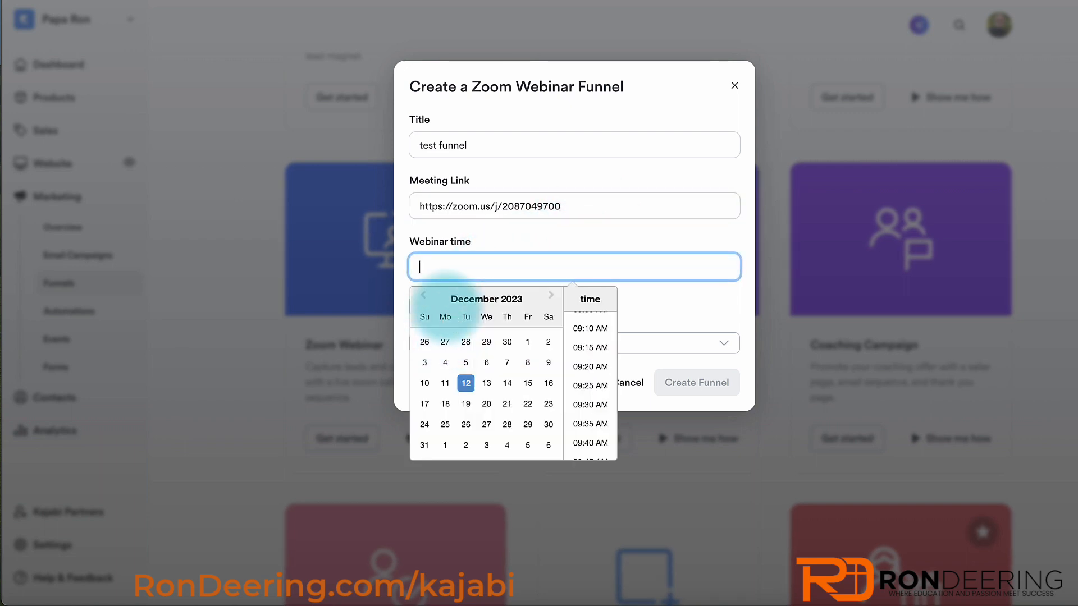
left_click(507, 384)
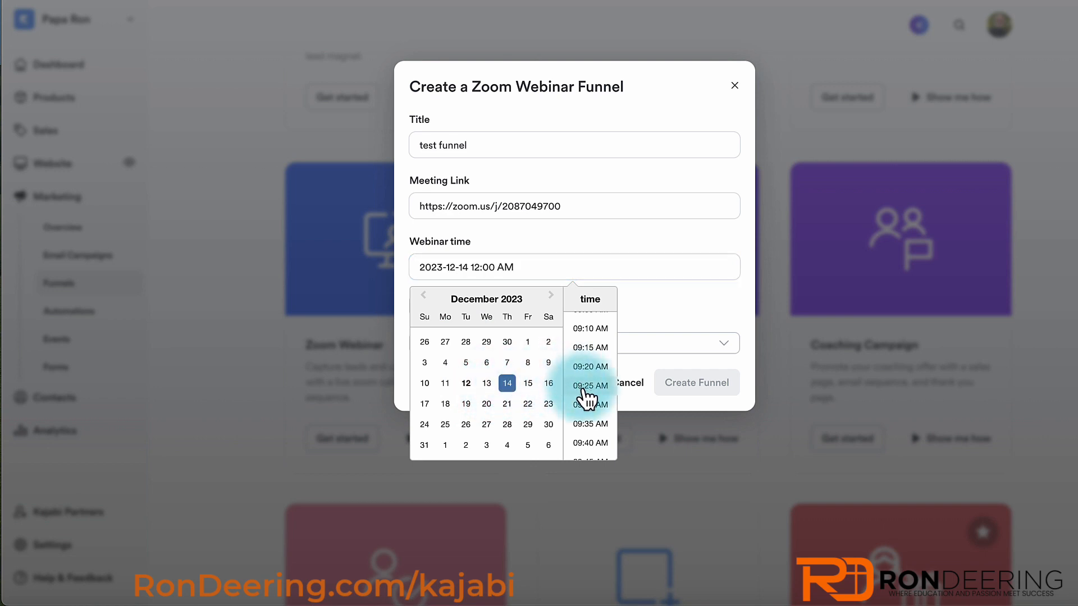
scroll(587, 393, "down", 4)
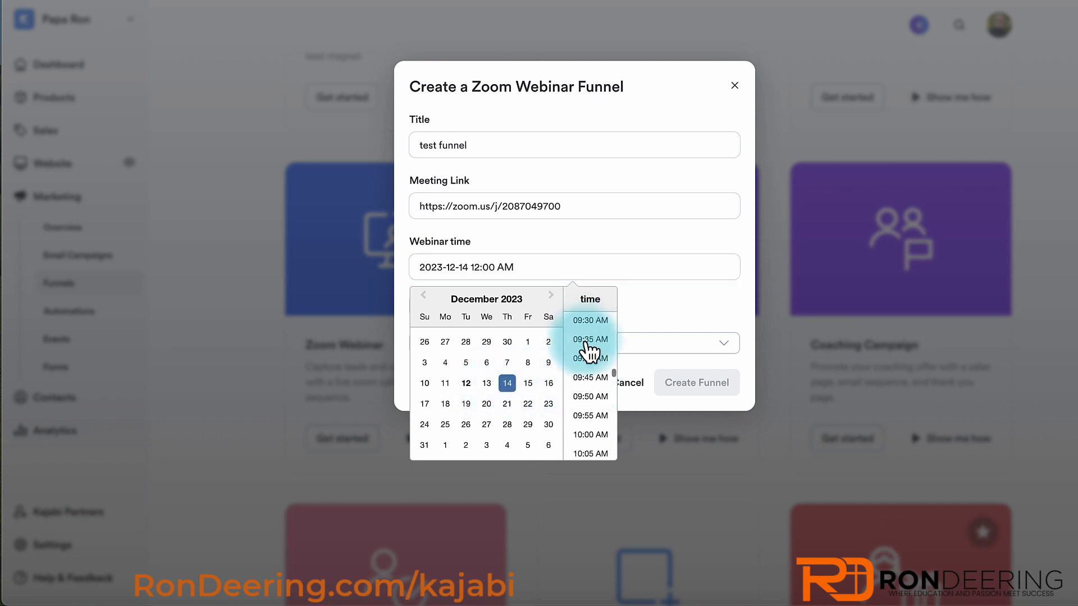
left_click(589, 435)
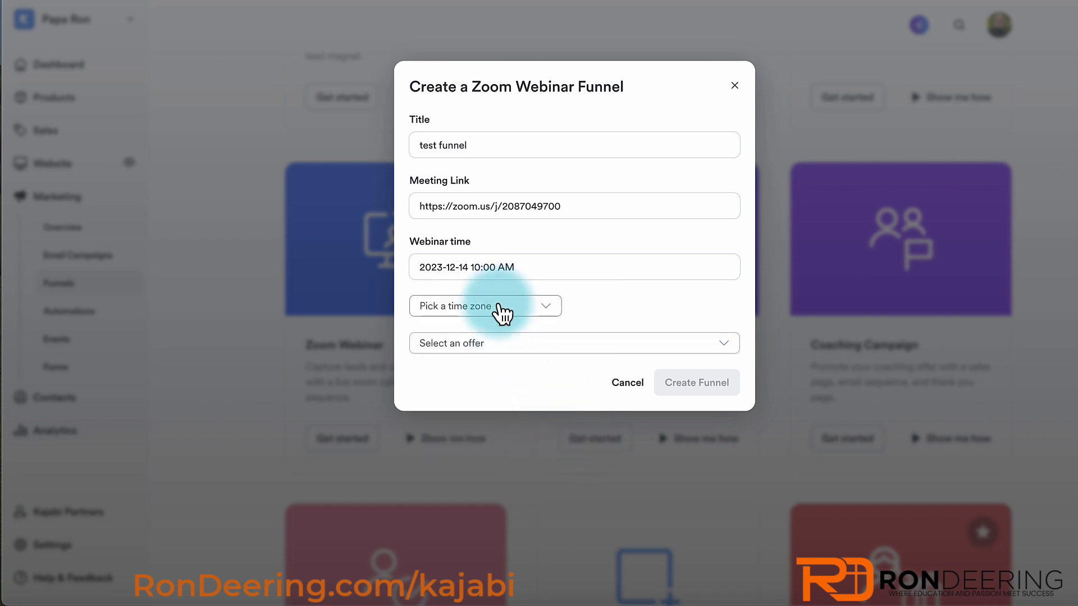
- Set the time zone to Pacific Time, attach the Test Course offer, and create the funnel
left_click(498, 306)
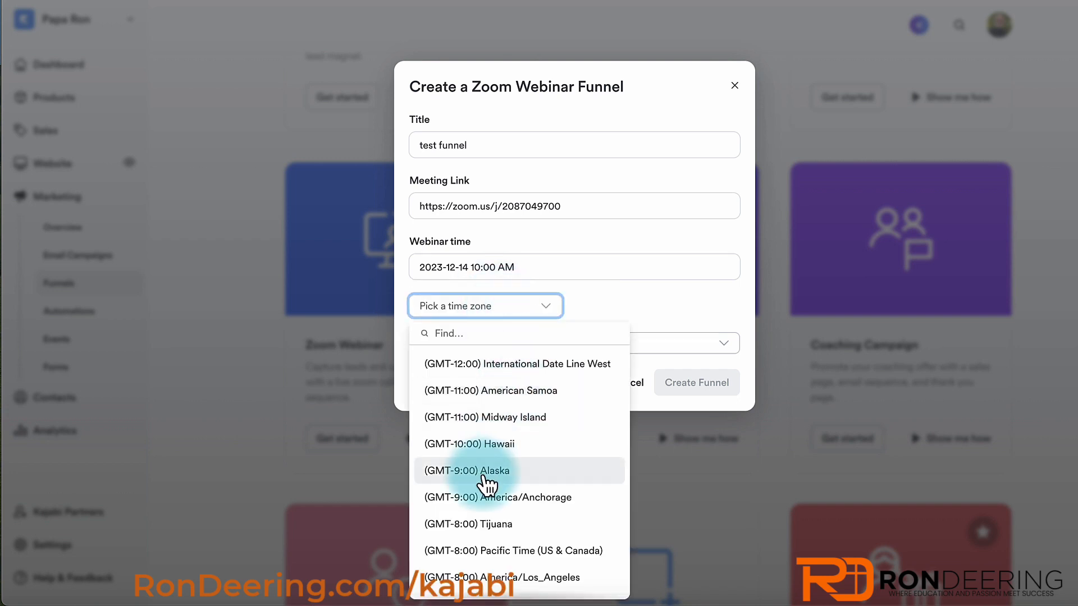
left_click(493, 553)
left_click(512, 351)
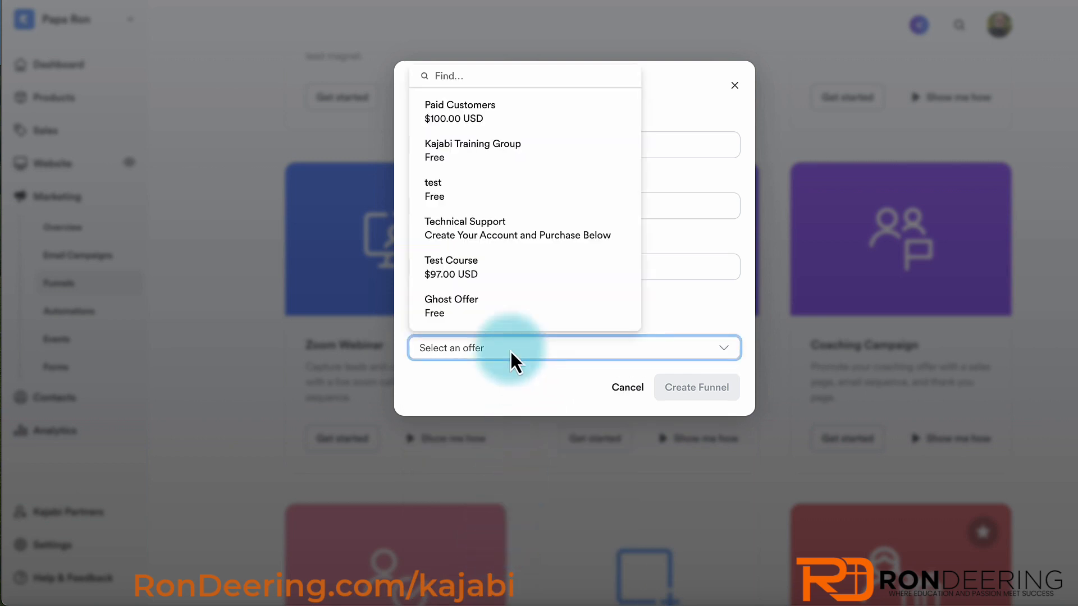
left_click(474, 265)
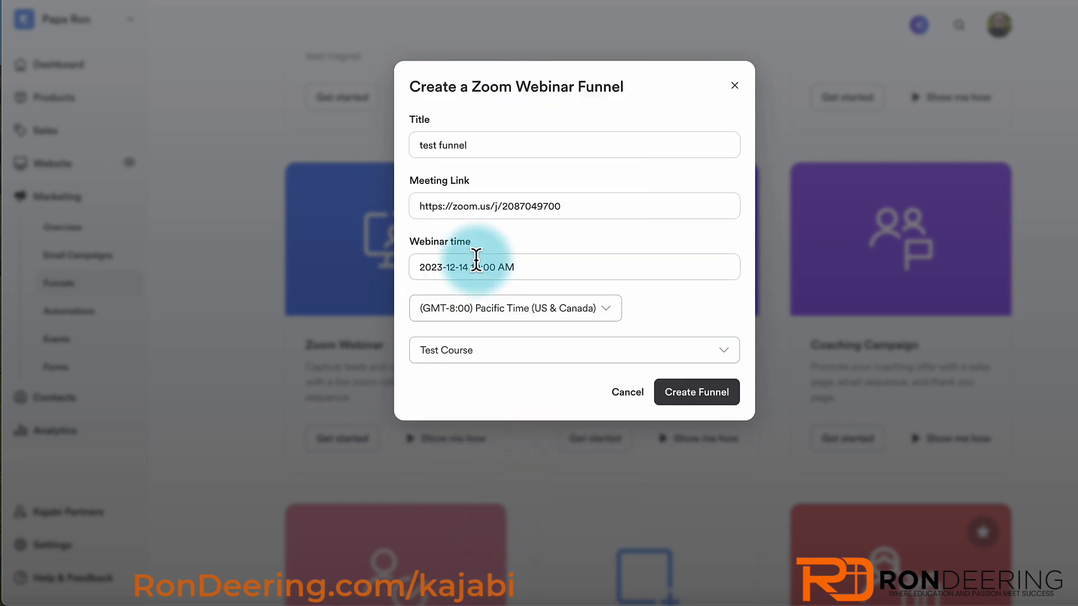
left_click(681, 393)
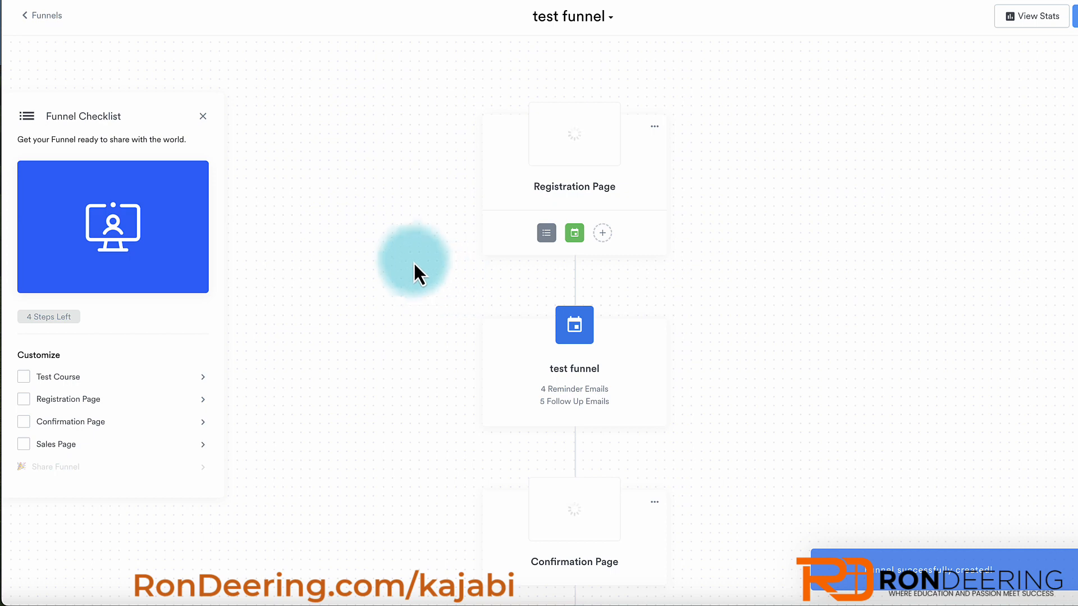
- Review the test funnel's steps, then open the Registration Page in the page editor
mouse_move(564, 159)
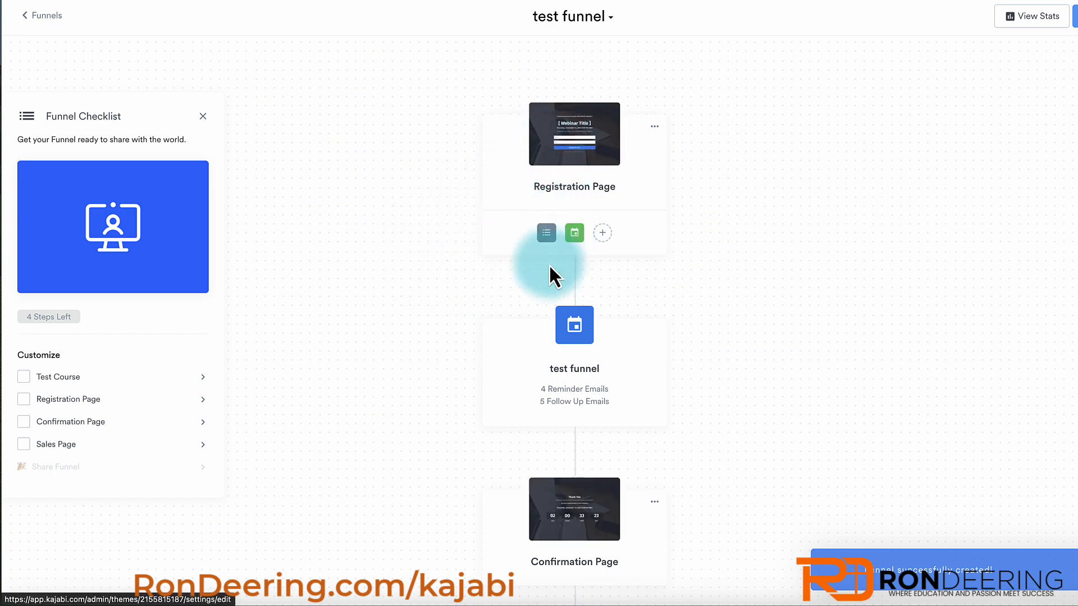
scroll(550, 278, "down", 2)
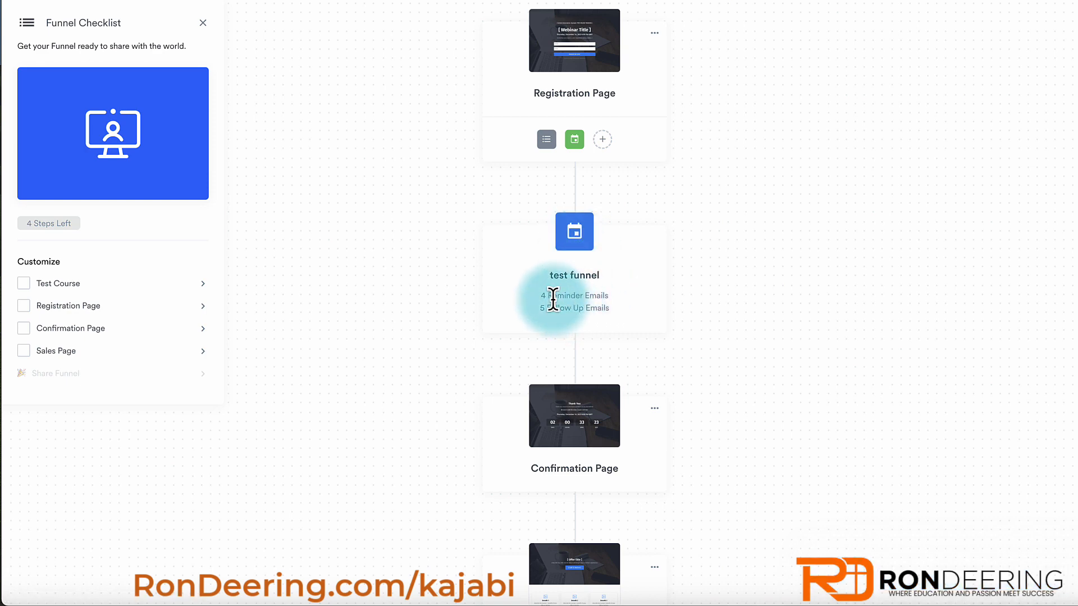
scroll(542, 308, "down", 5)
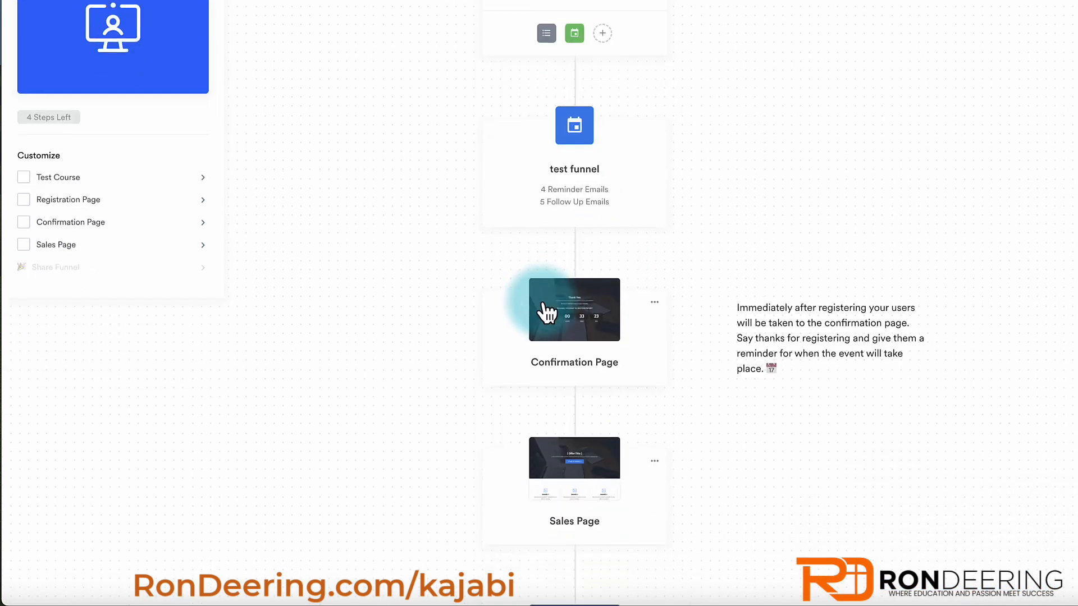
scroll(569, 368, "down", 4)
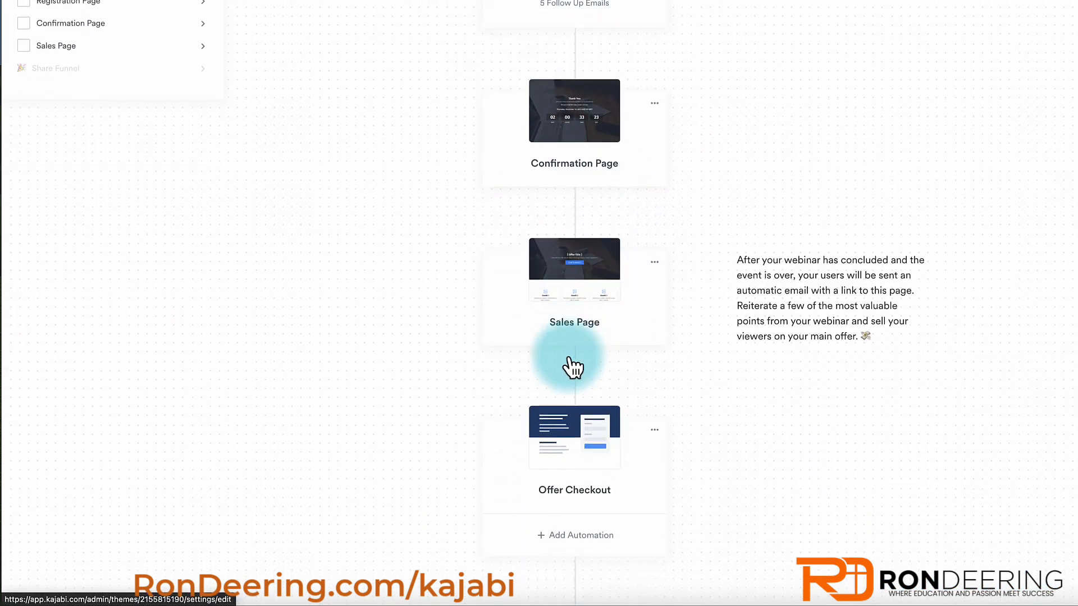
scroll(491, 335, "up", 8)
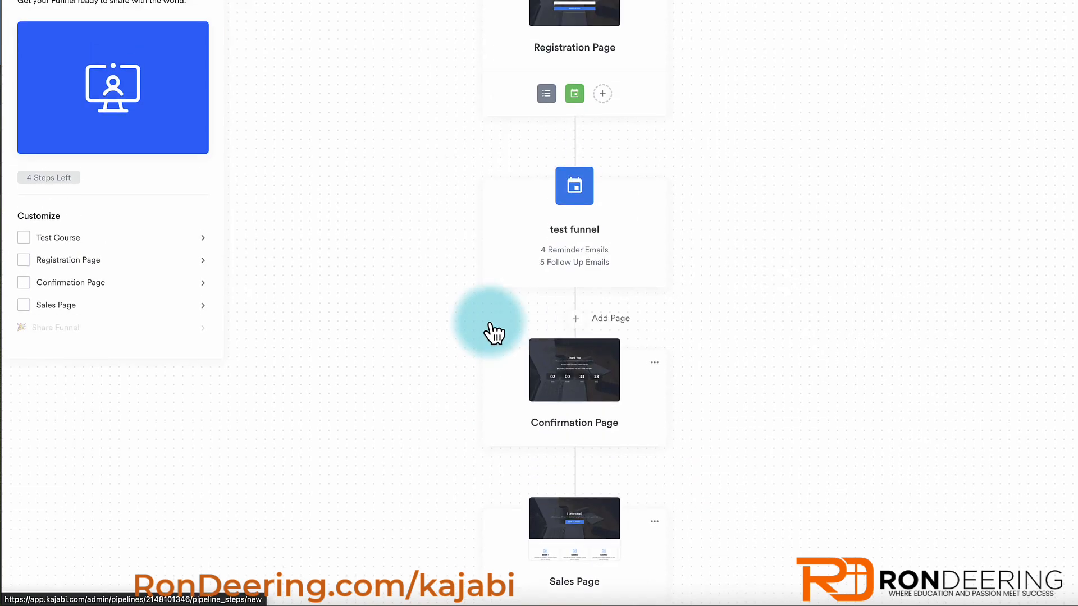
scroll(493, 333, "up", 2)
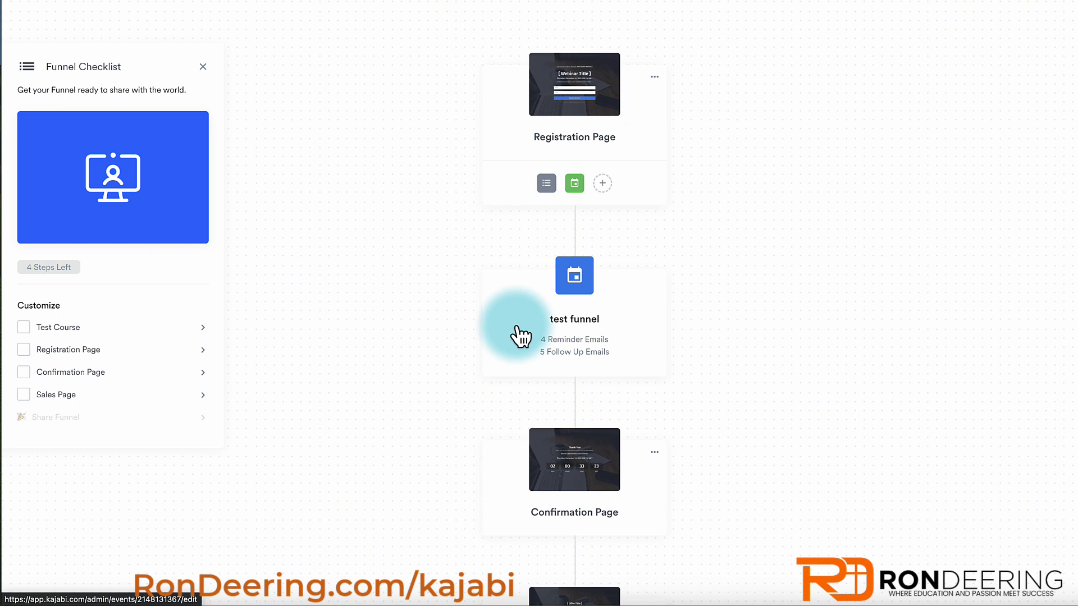
scroll(572, 476, "down", 3)
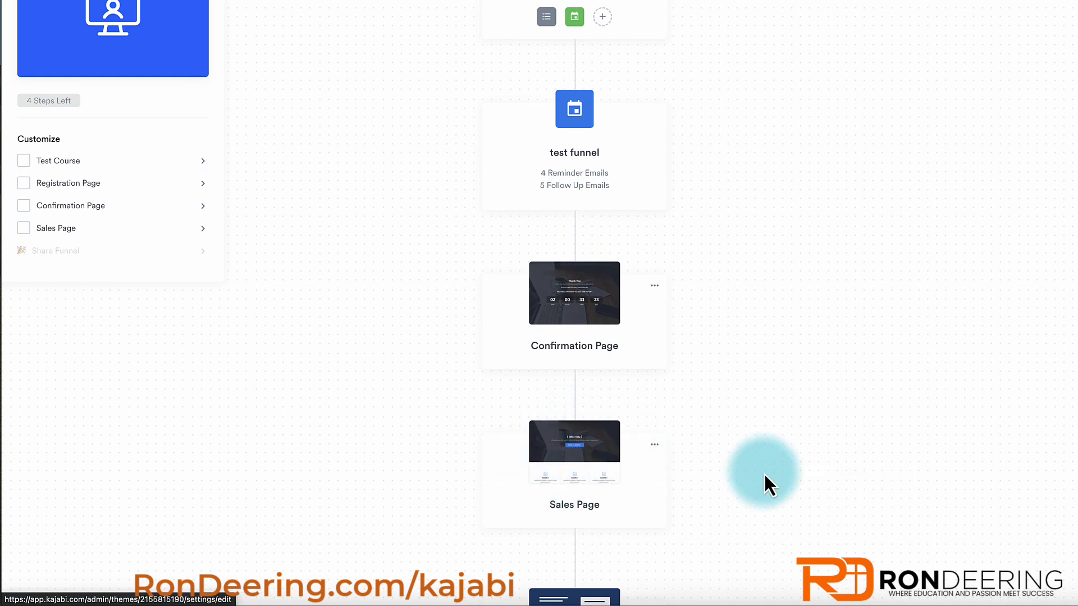
mouse_move(621, 457)
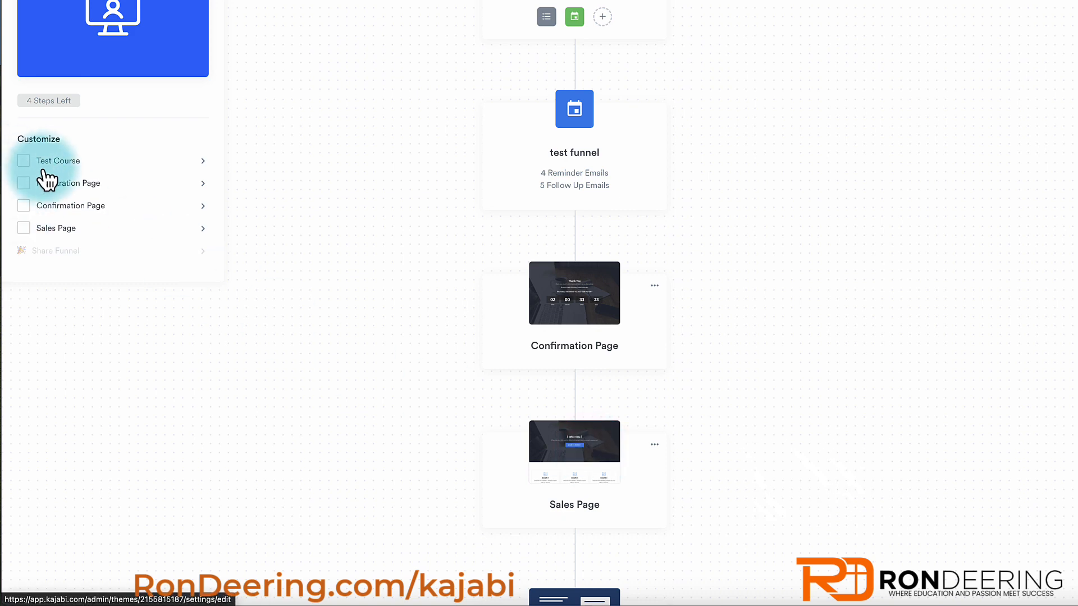
scroll(342, 213, "up", 5)
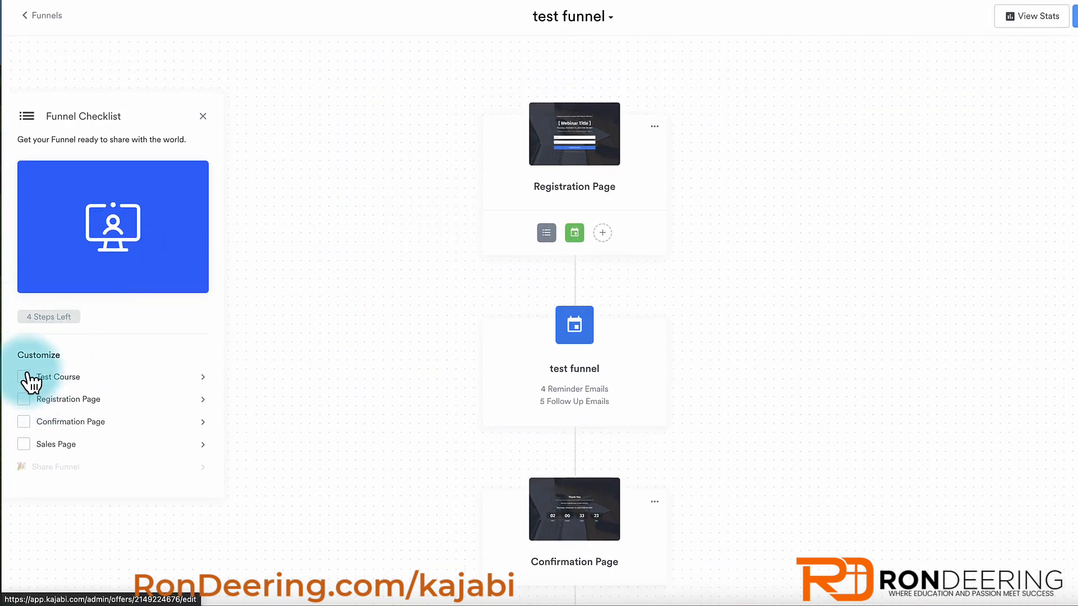
left_click(35, 397)
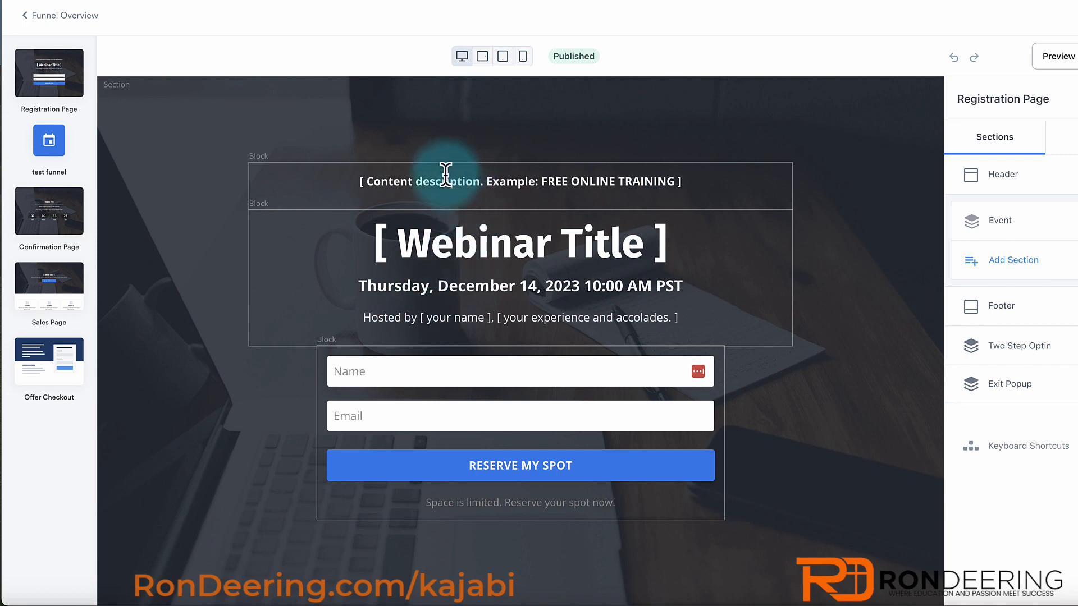
- Inspect the content description block's settings, then exit to the Funnel Overview
left_click(259, 159)
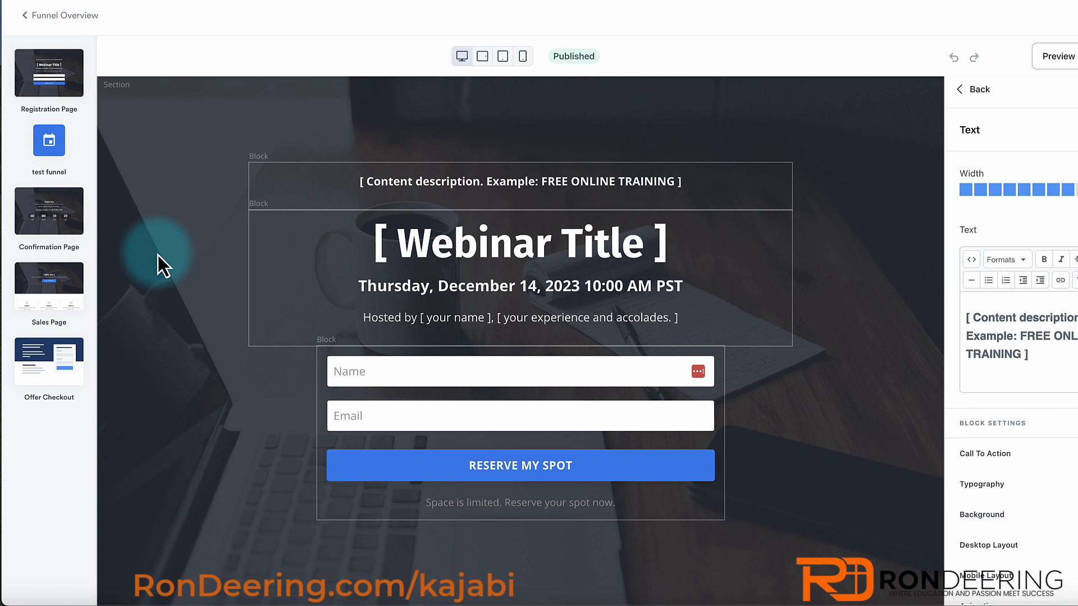
left_click(57, 17)
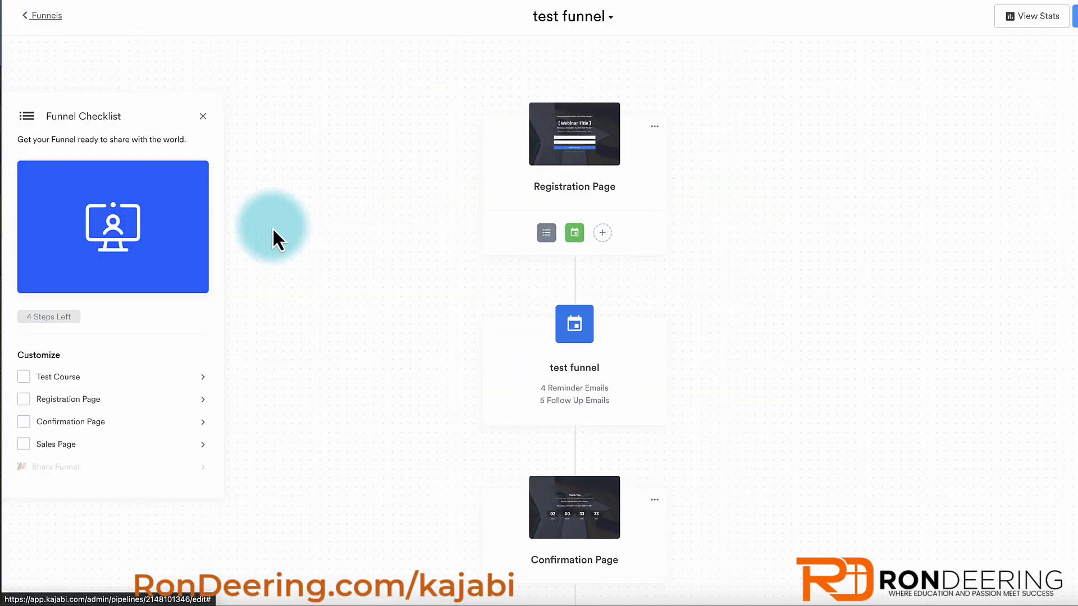
- View test funnel's three pages under Website Pages' Funnels tab, then go to Marketing
left_click(40, 16)
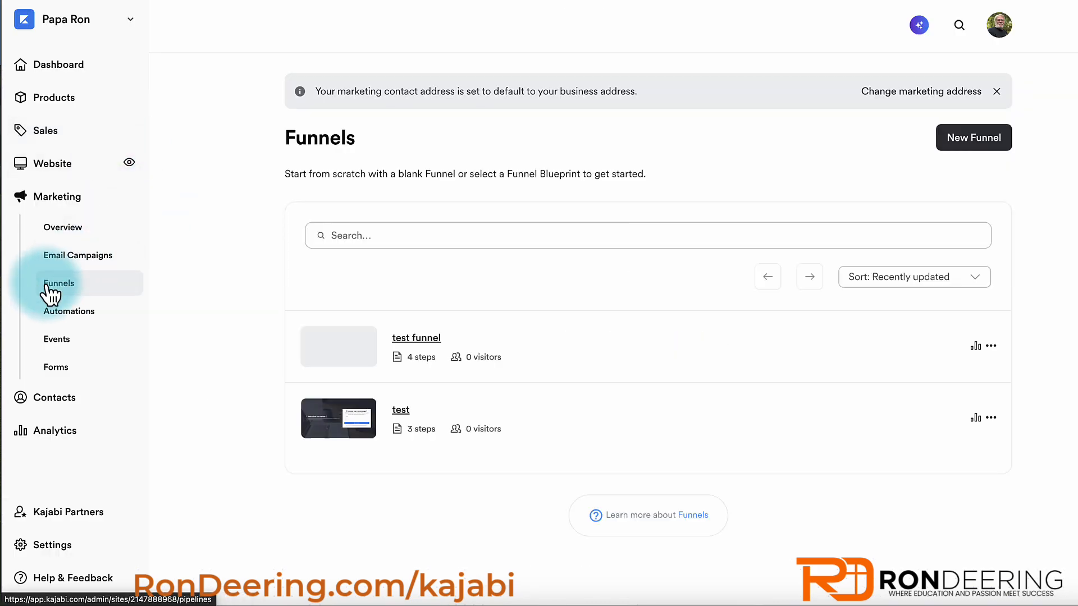
left_click(49, 168)
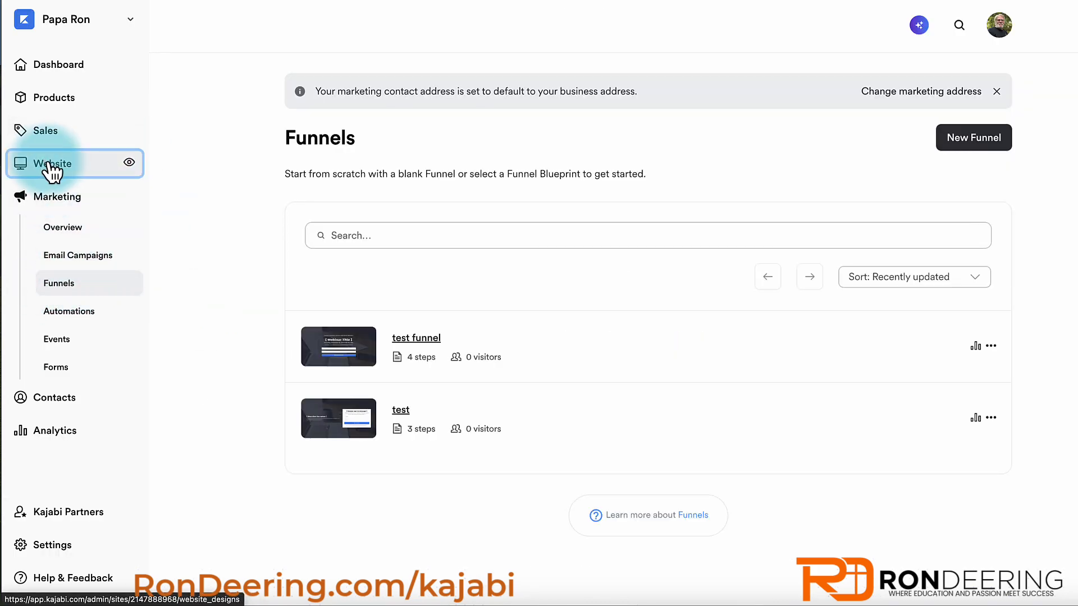
left_click(59, 224)
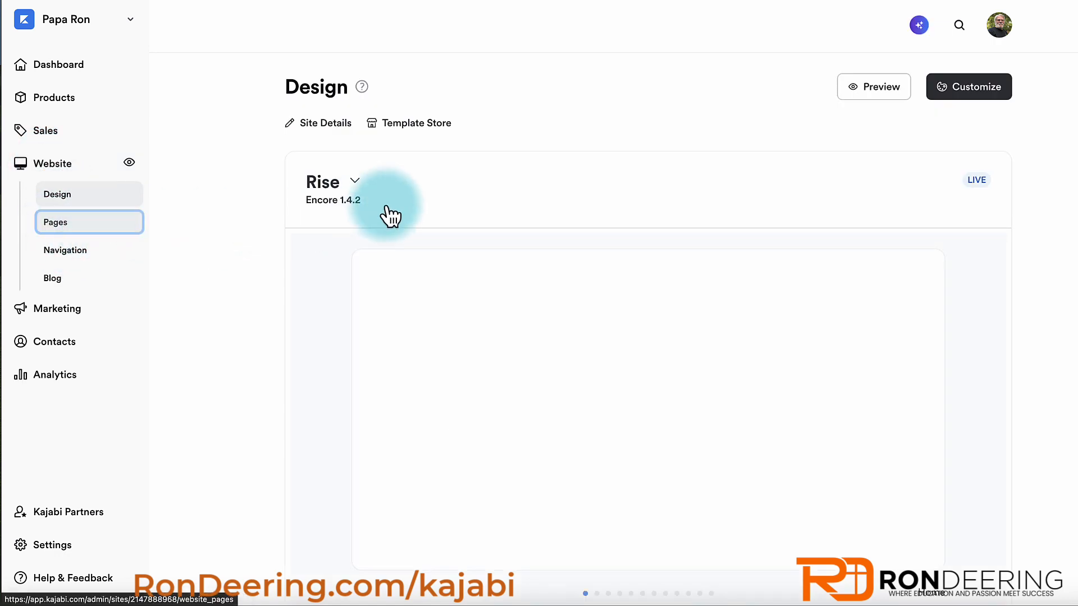
left_click(418, 156)
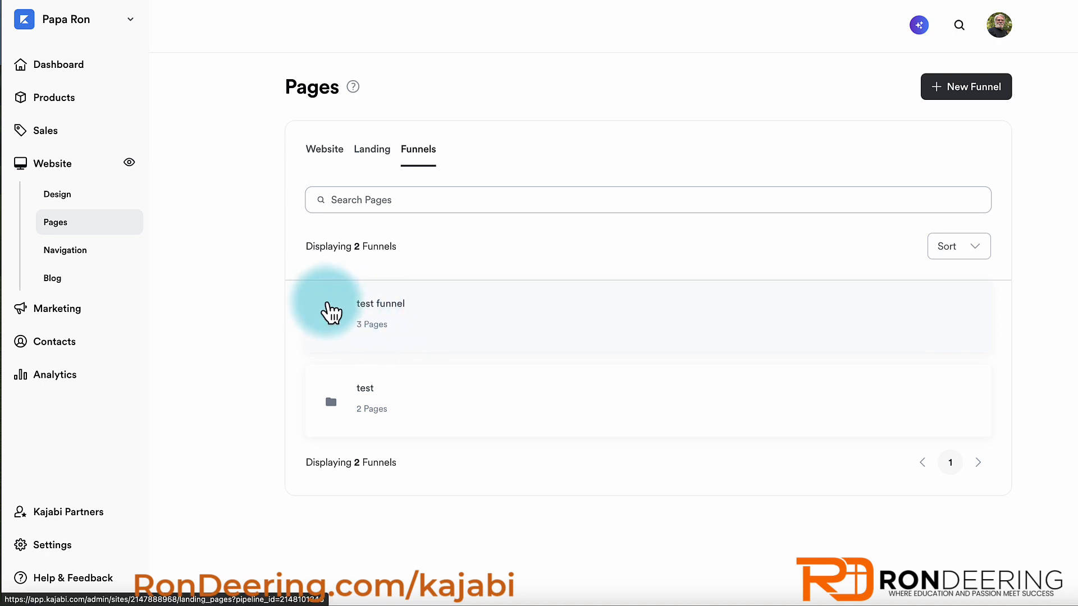
left_click(331, 312)
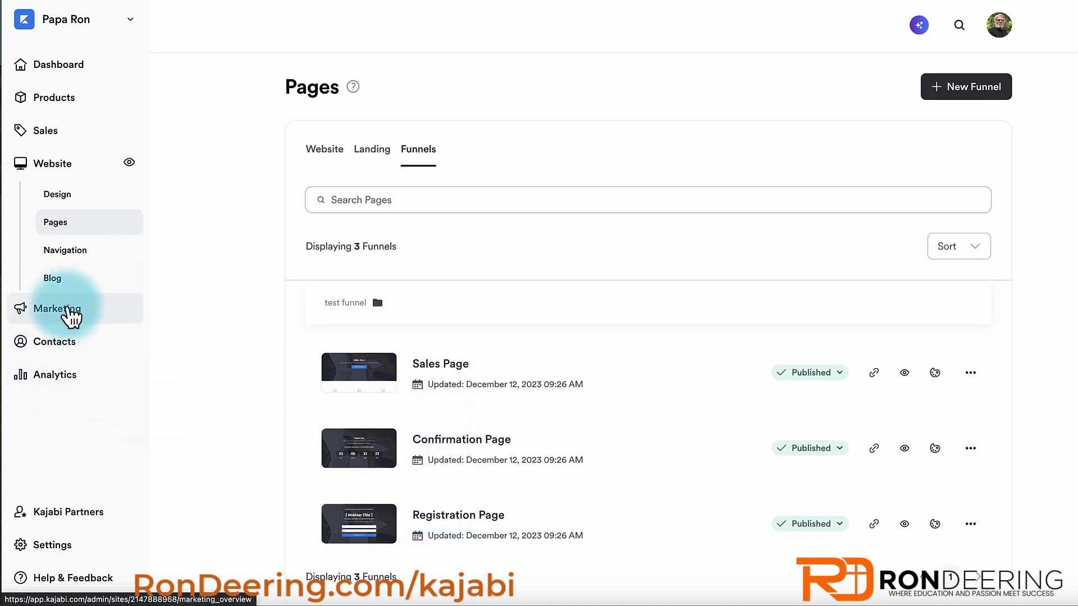
left_click(66, 312)
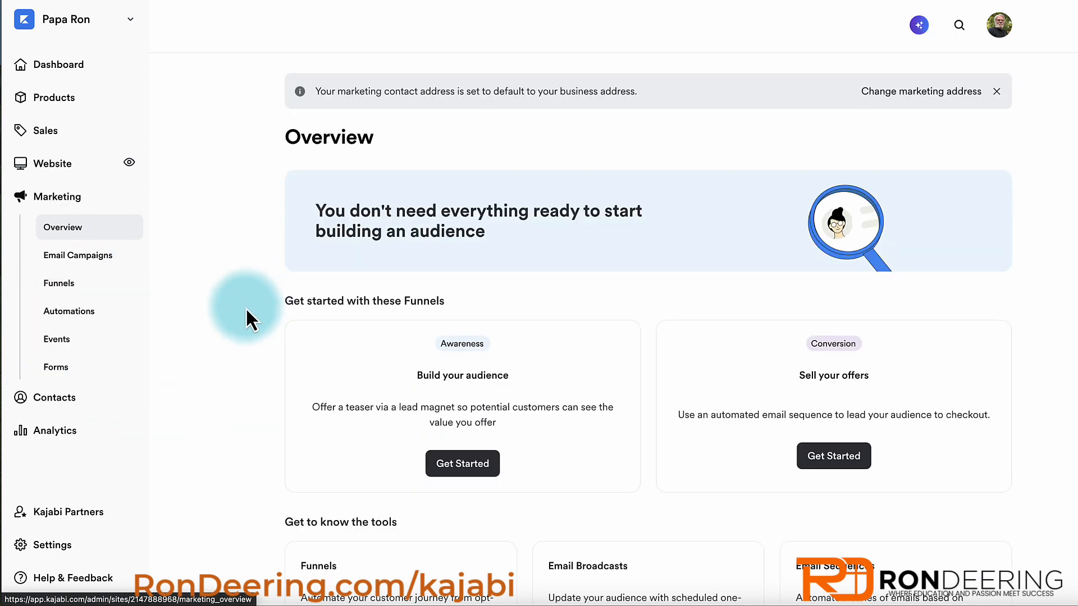
- Go to Marketing Automations and start a New Automation
left_click(66, 312)
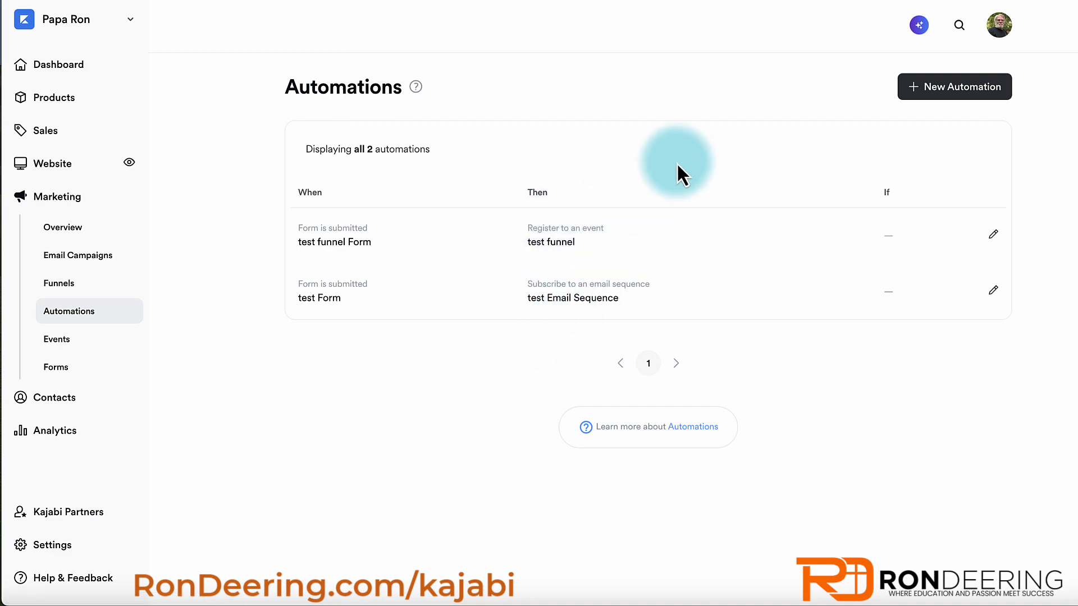
left_click(937, 93)
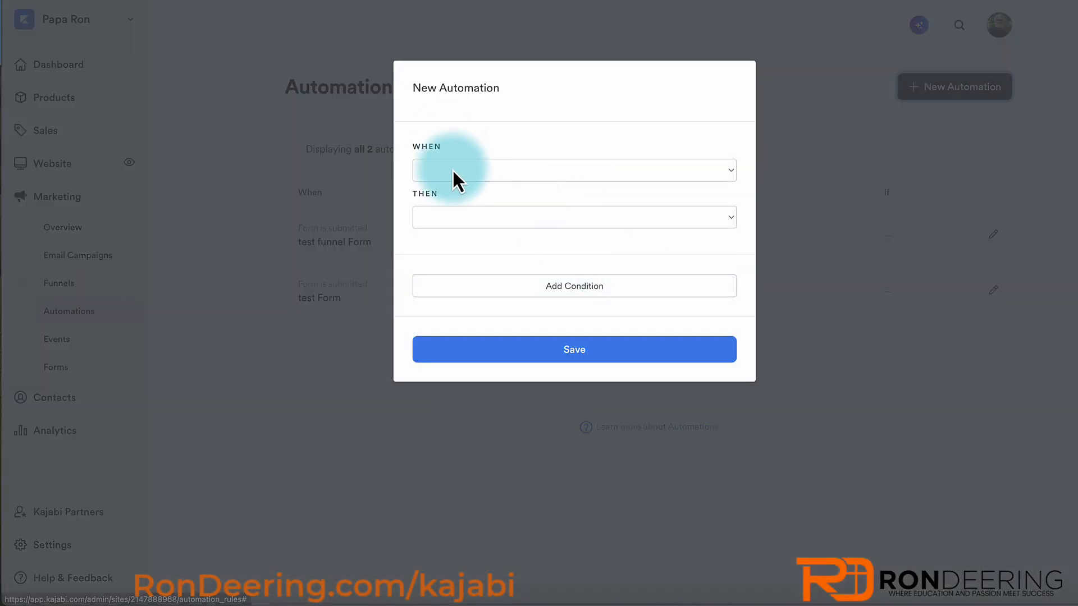
- Set the automation trigger to 'Tag is added' with a newly created 'test tag'
left_click(452, 171)
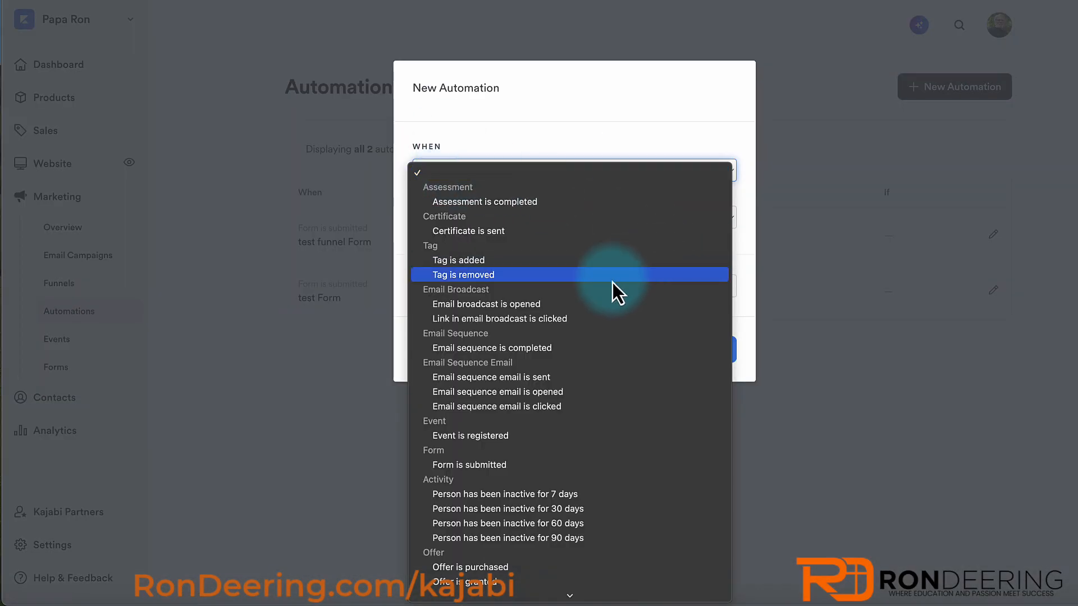
left_click(492, 262)
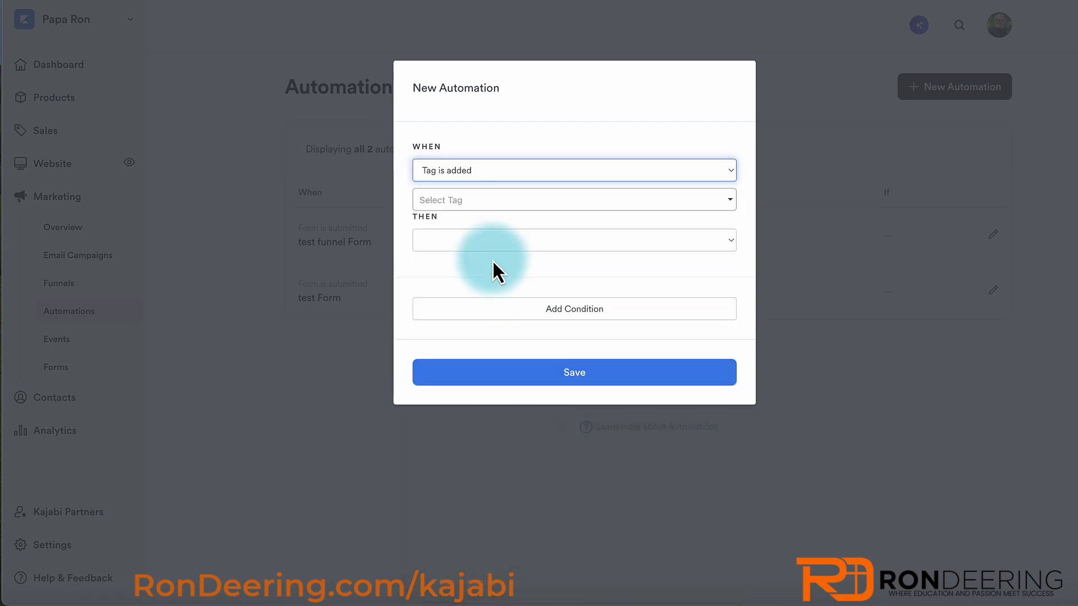
left_click(507, 201)
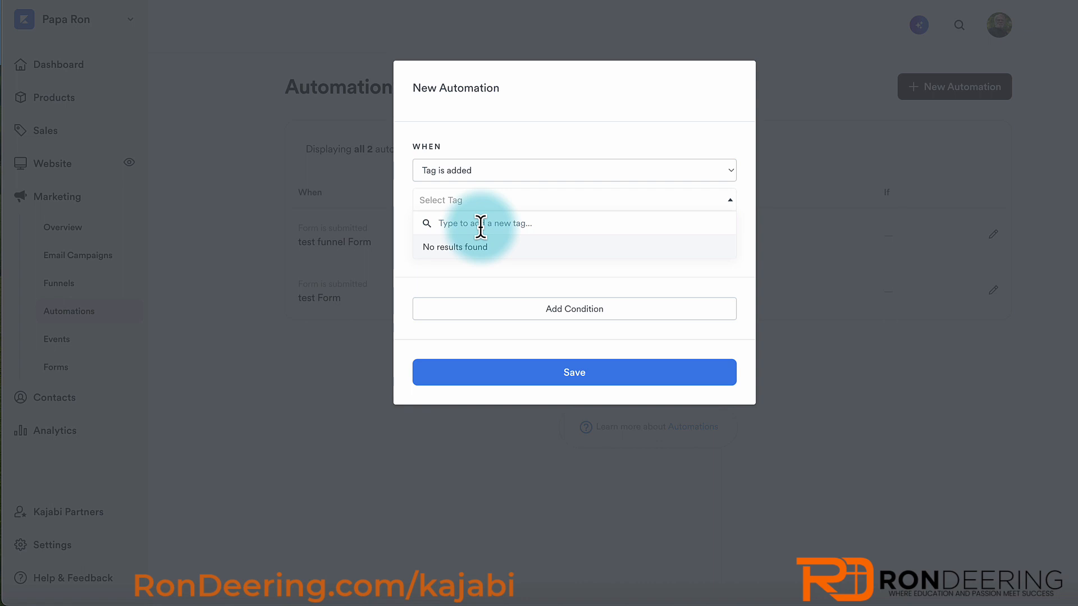
type("test tag")
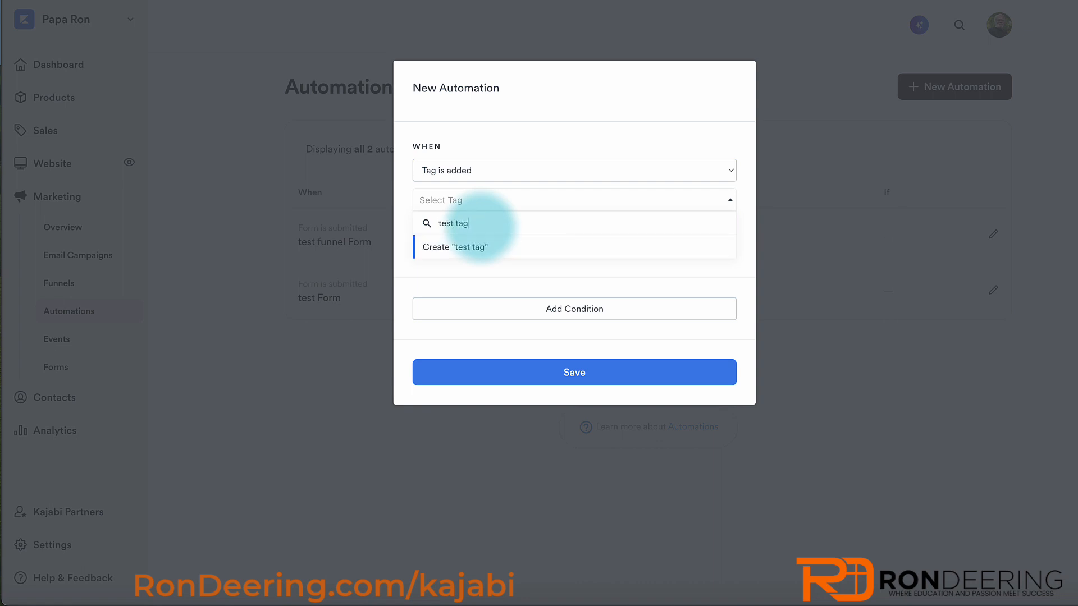
left_click(472, 249)
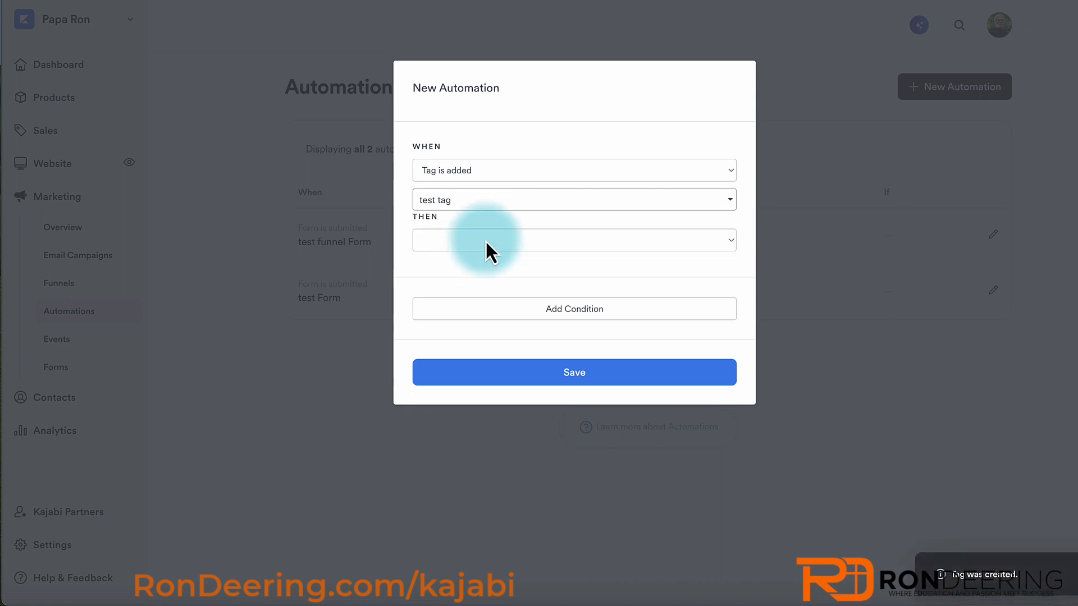
- Make the action register contacts to the 'test funnel' event and save the automation
left_click(486, 242)
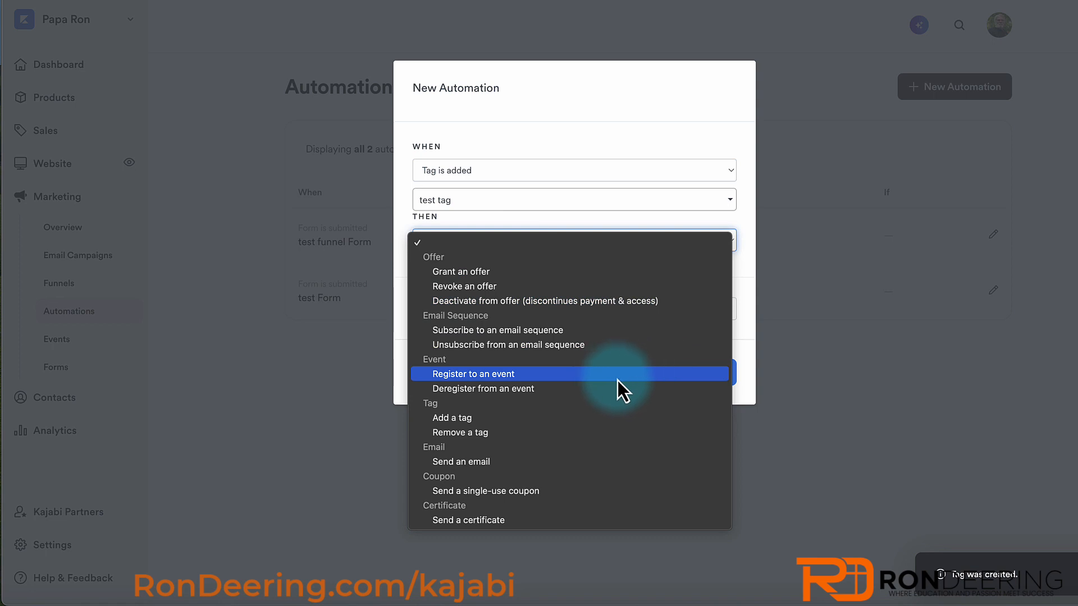
left_click(516, 375)
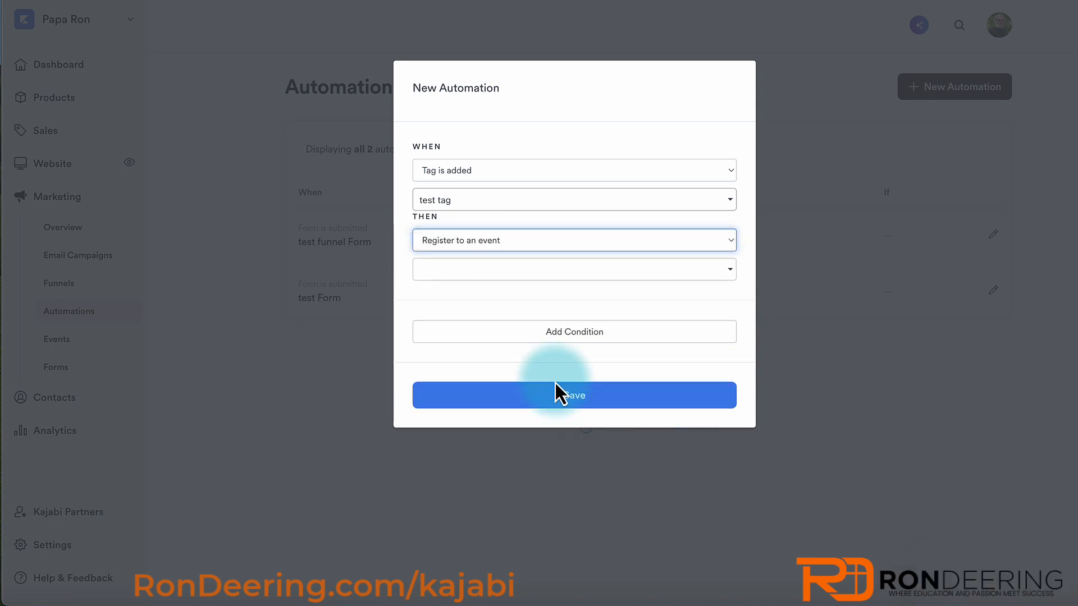
left_click(486, 271)
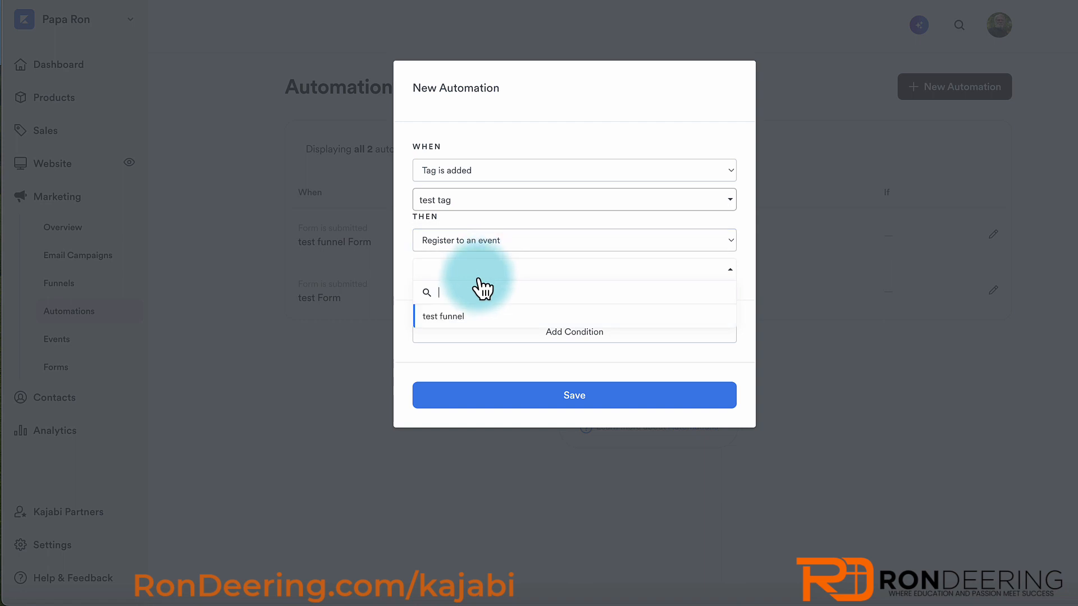
left_click(447, 317)
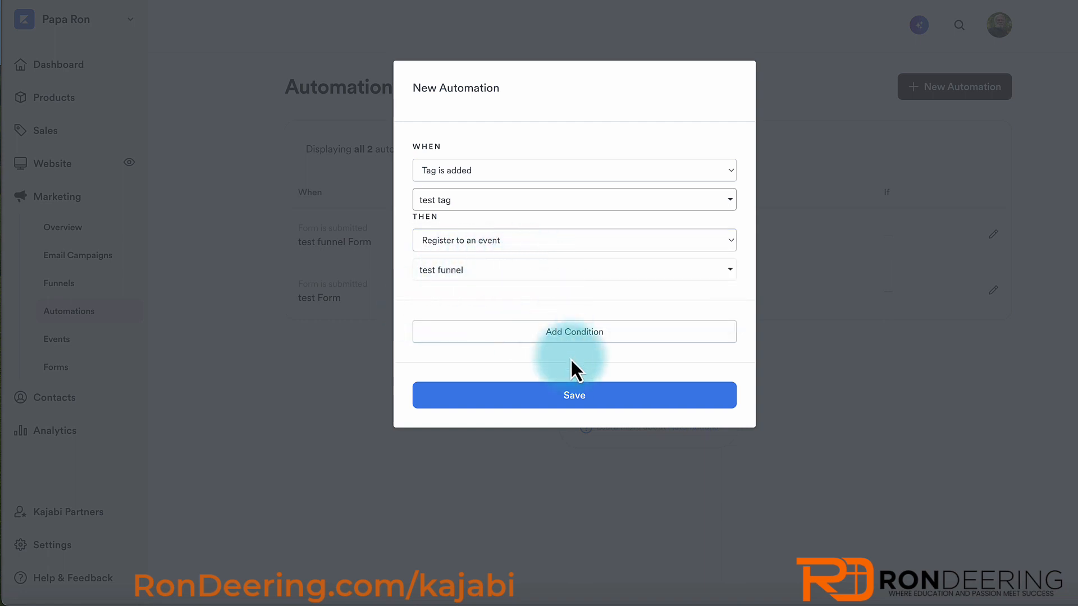
left_click(568, 396)
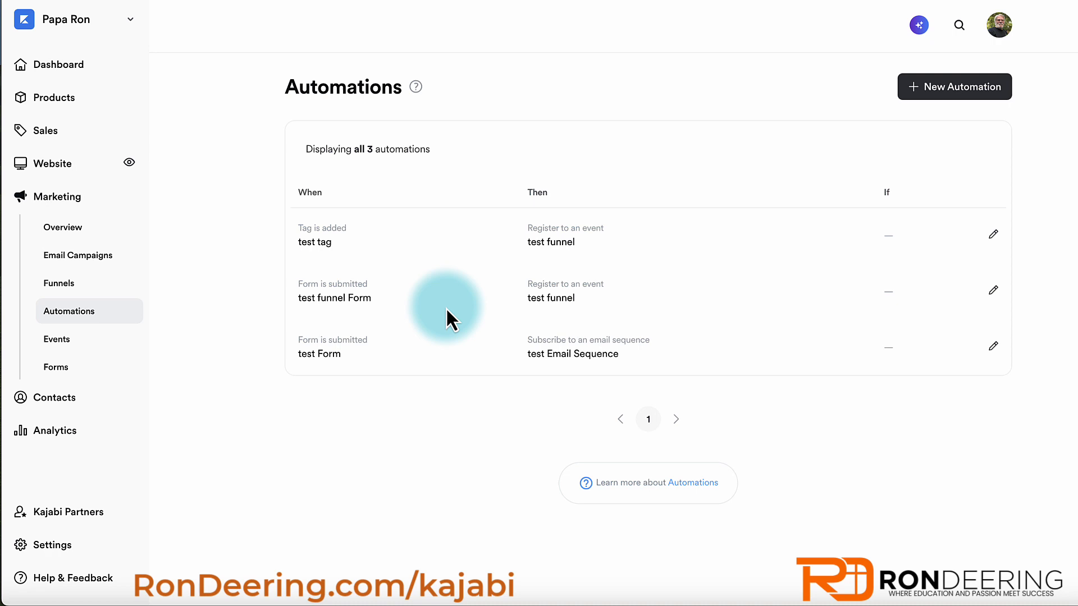
- Start a new event in Events titled 'New Event'
left_click(57, 341)
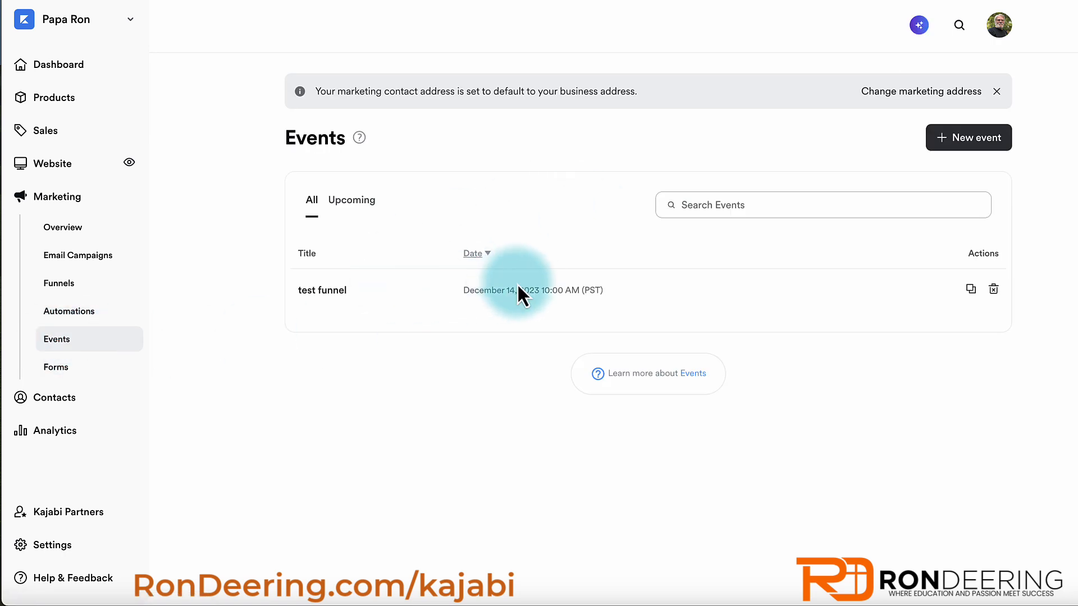
left_click(969, 137)
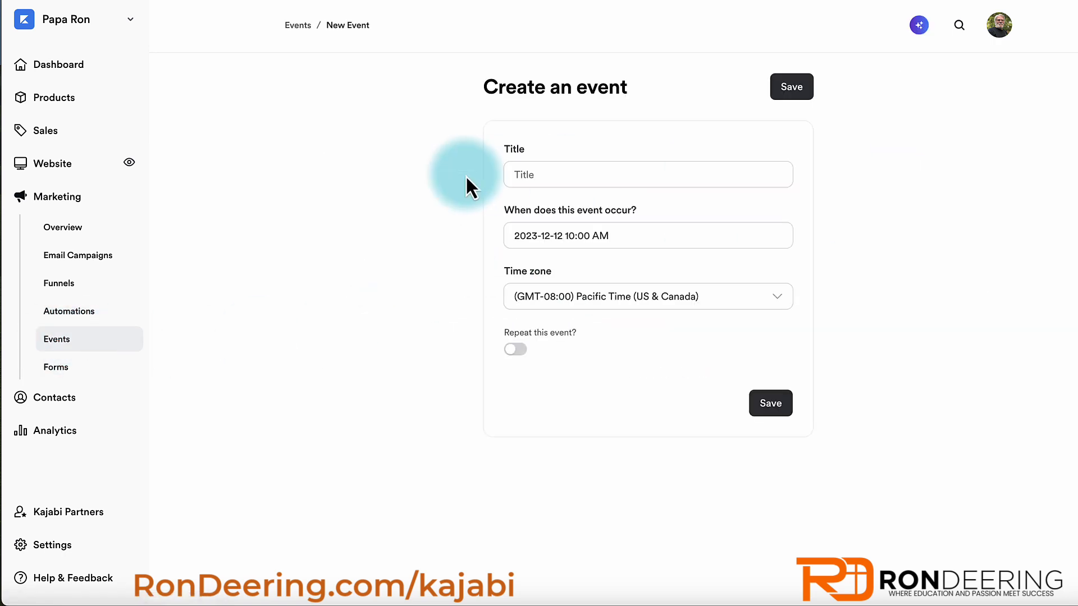
type("N")
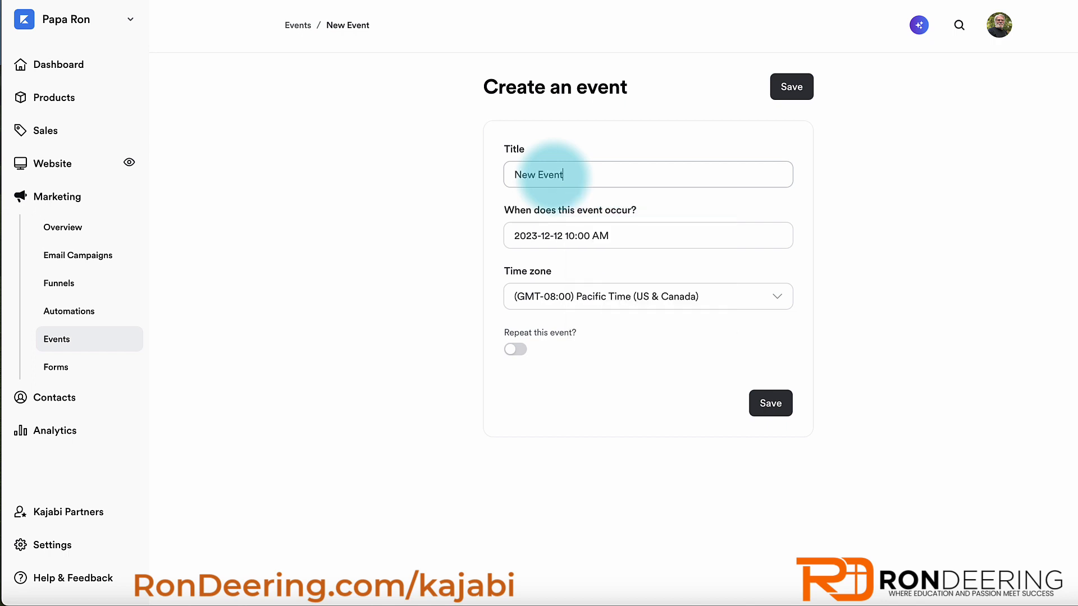
type("ew Event")
- Schedule it for December 24, 2023 at 10:00 PM, save, and open its details
left_click(575, 235)
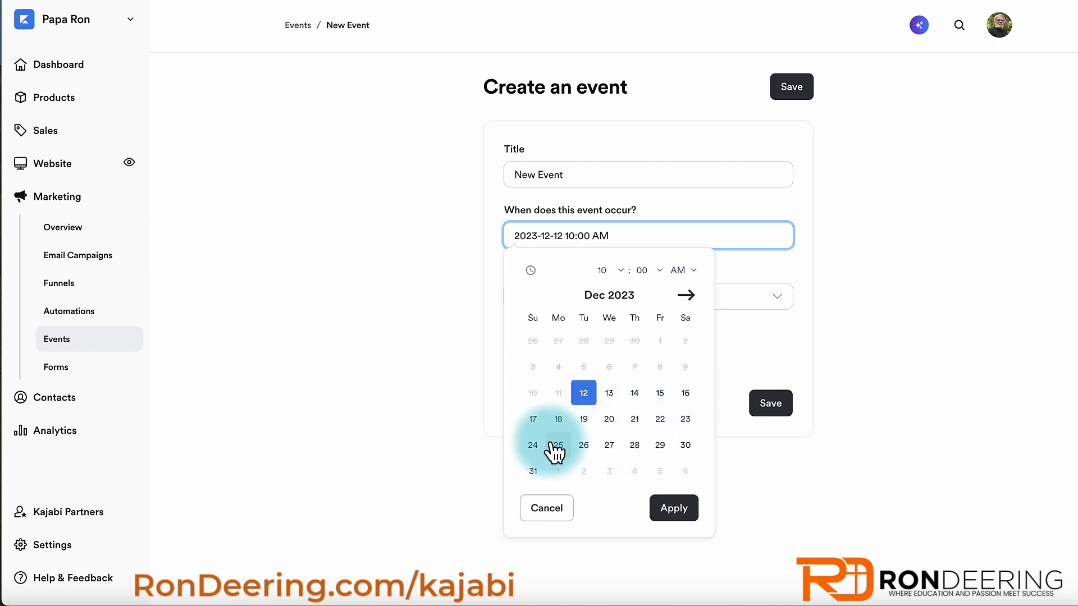
left_click(533, 446)
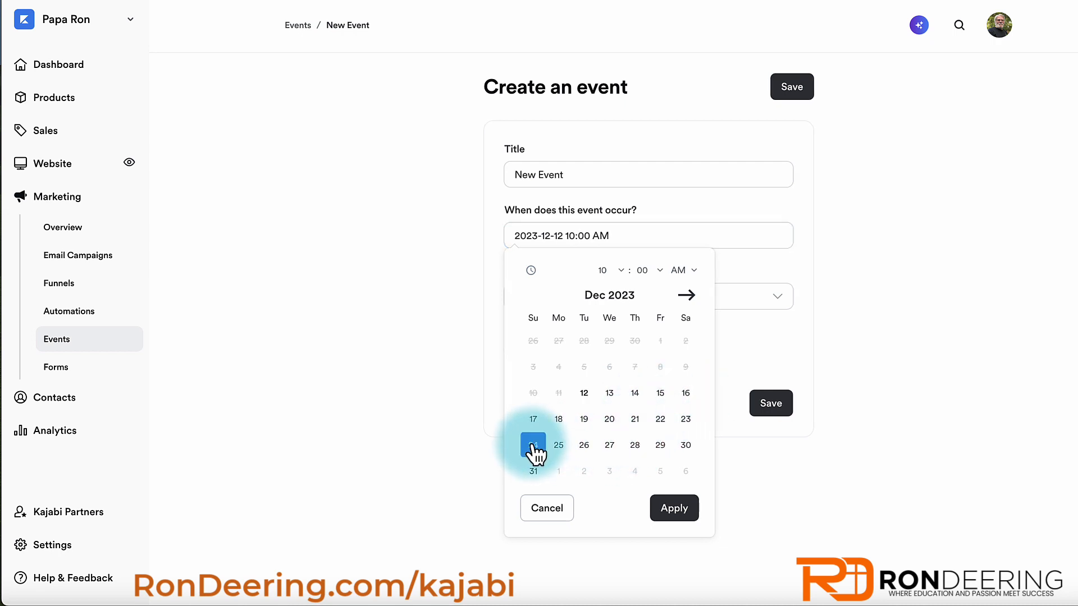
left_click(679, 269)
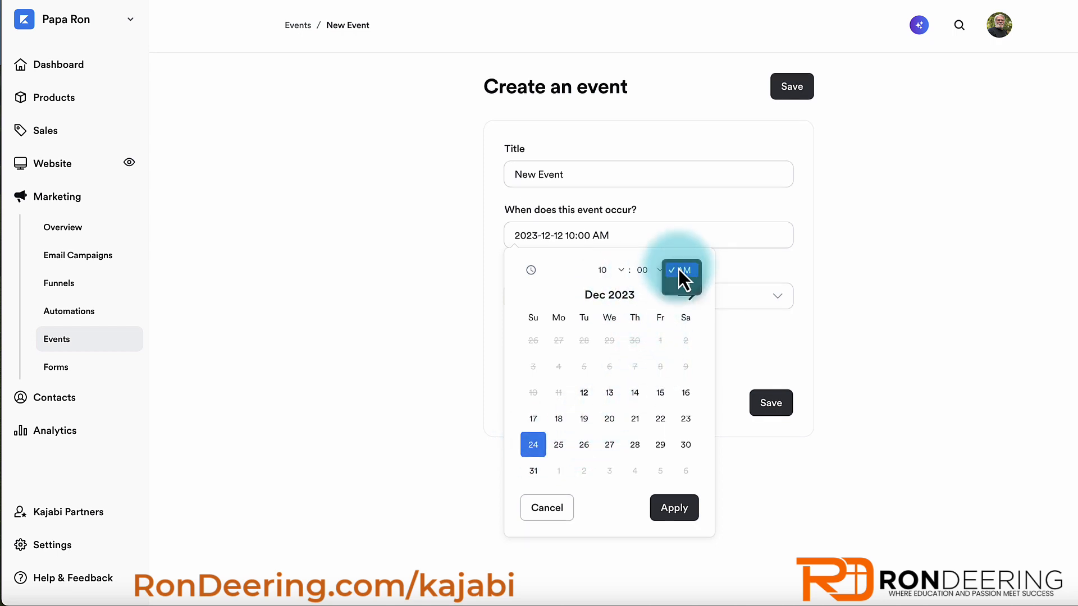
left_click(679, 284)
left_click(674, 510)
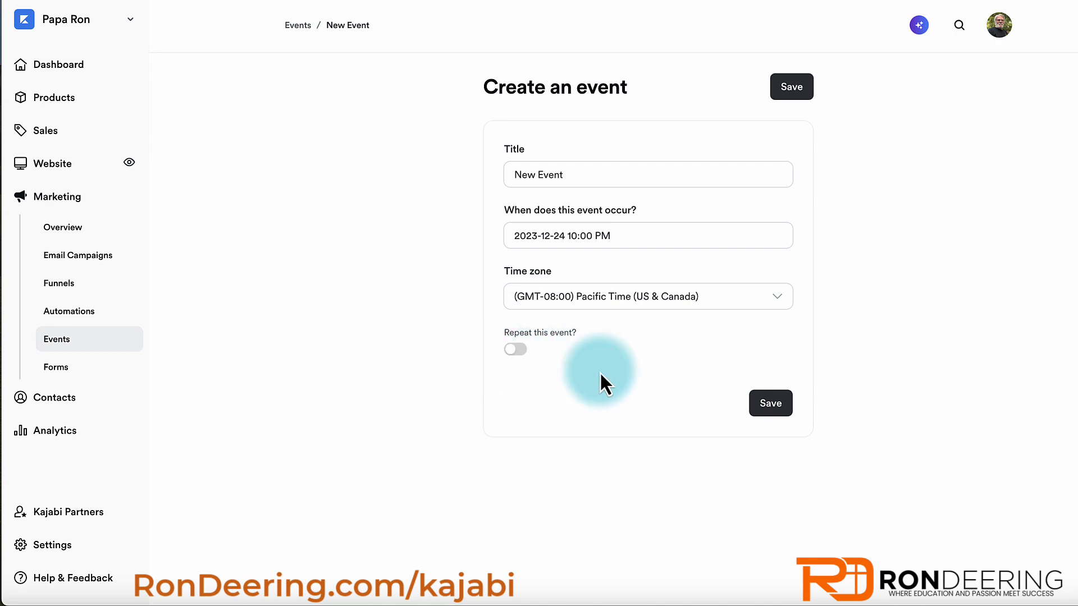
left_click(763, 409)
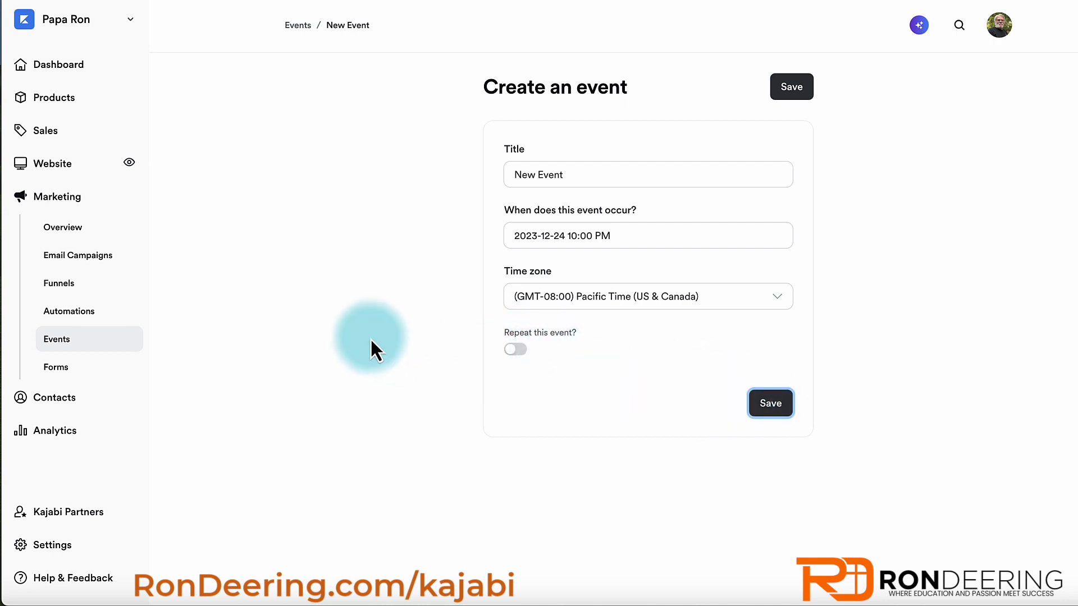
left_click(56, 345)
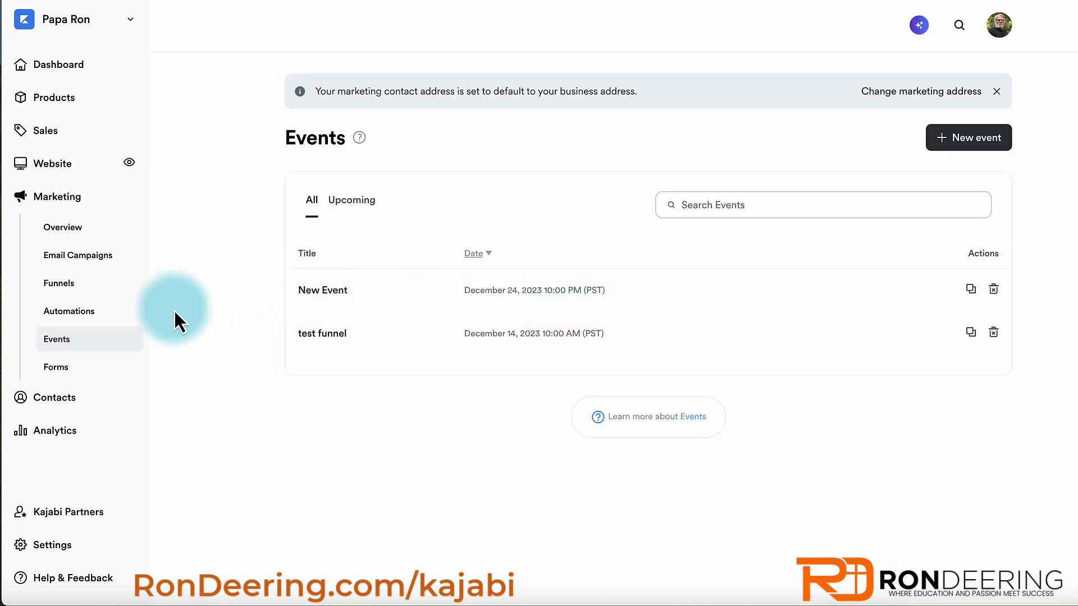
left_click(319, 292)
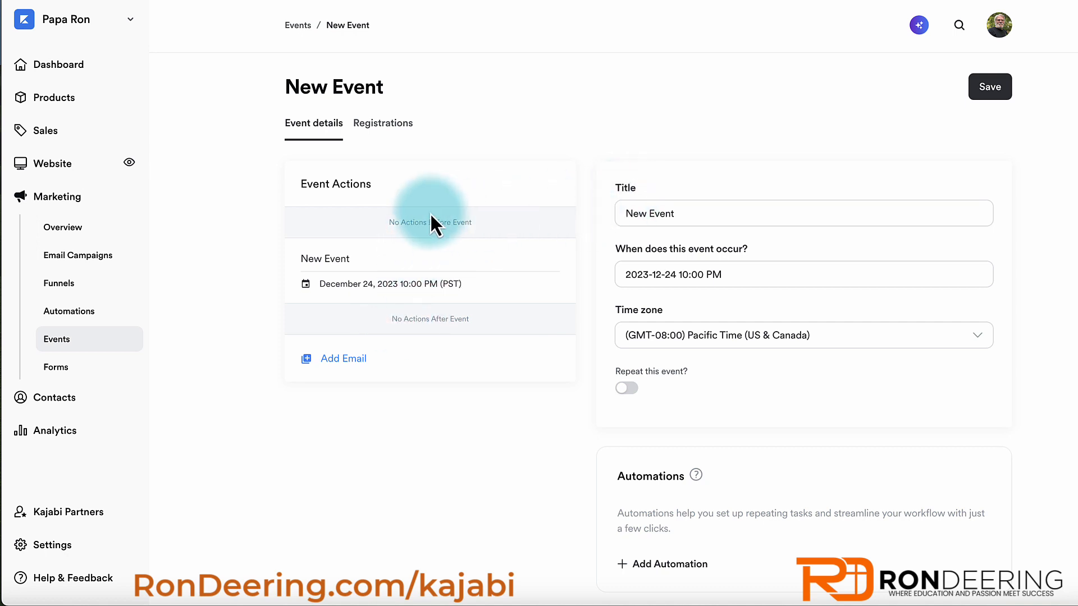
left_click(378, 133)
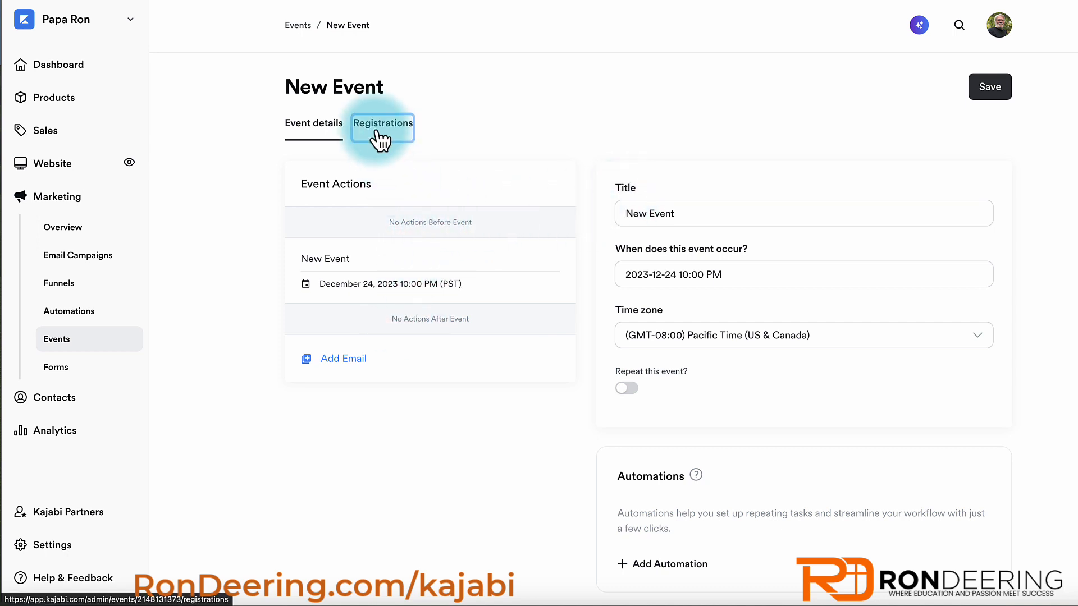
left_click(317, 129)
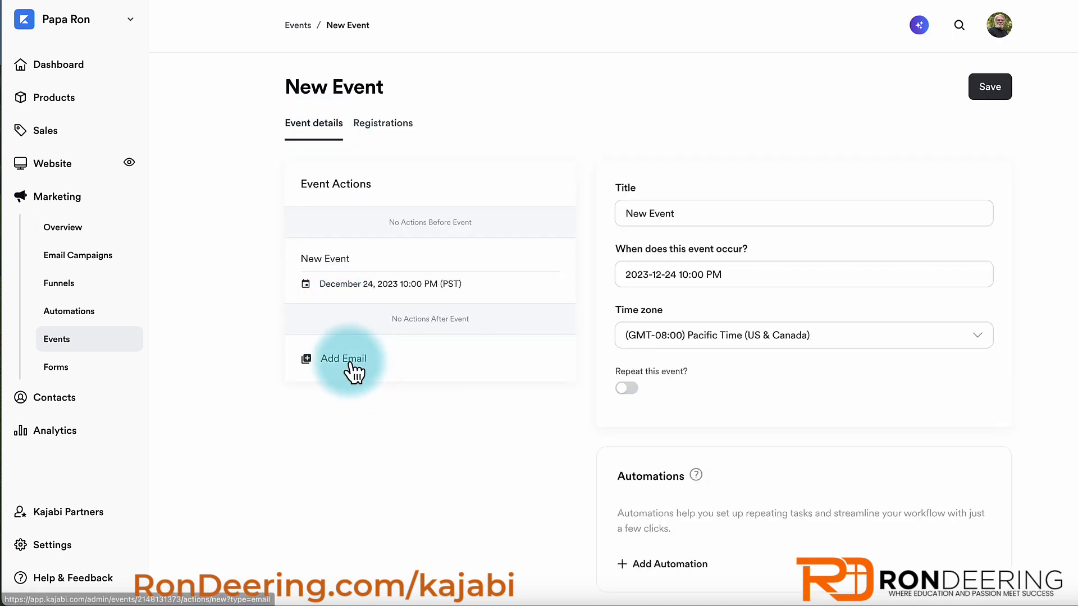
scroll(691, 416, "down", 1)
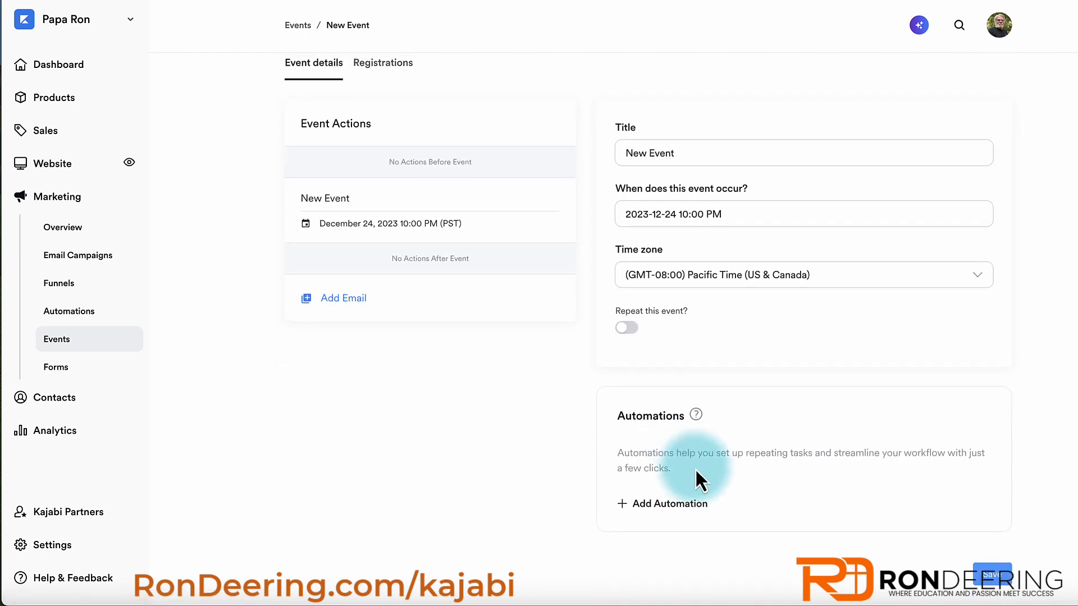
left_click(658, 505)
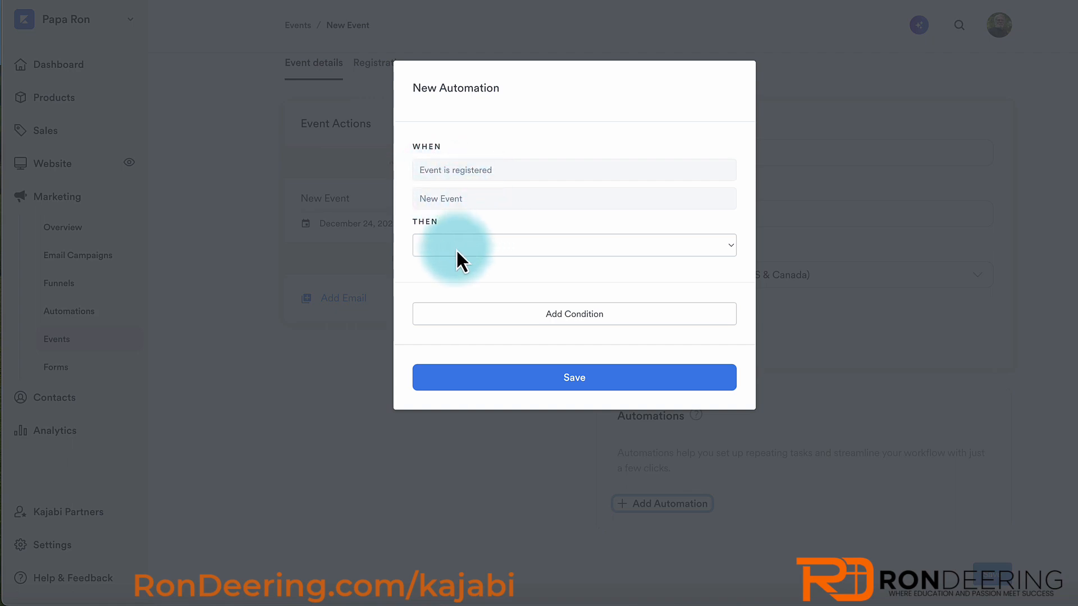
left_click(785, 229)
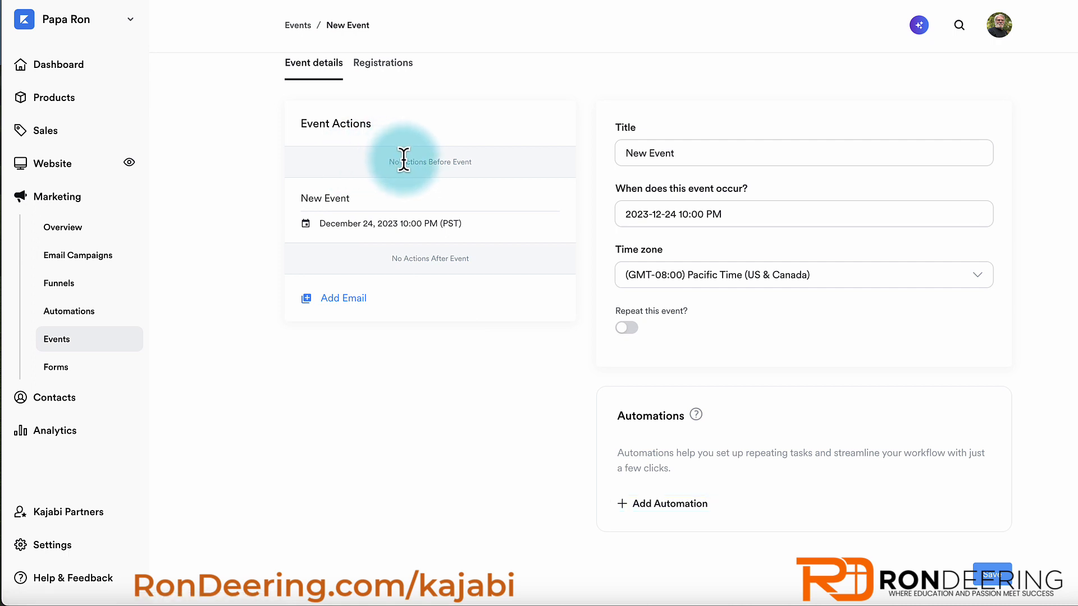
- From Forms, briefly open a new form, go back, and open 'test funnel Form'
left_click(60, 371)
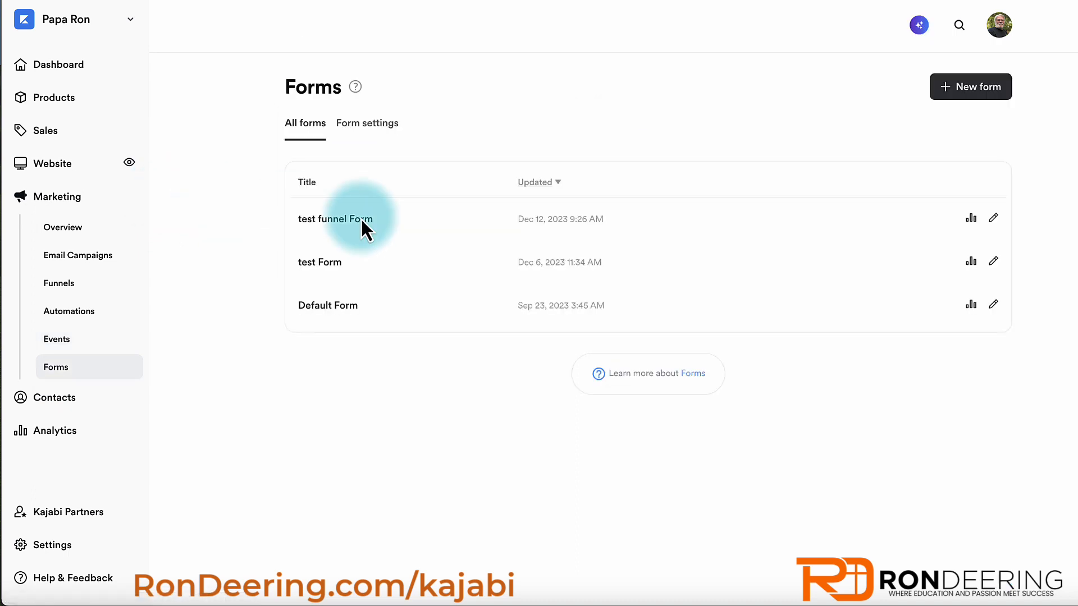
left_click(949, 92)
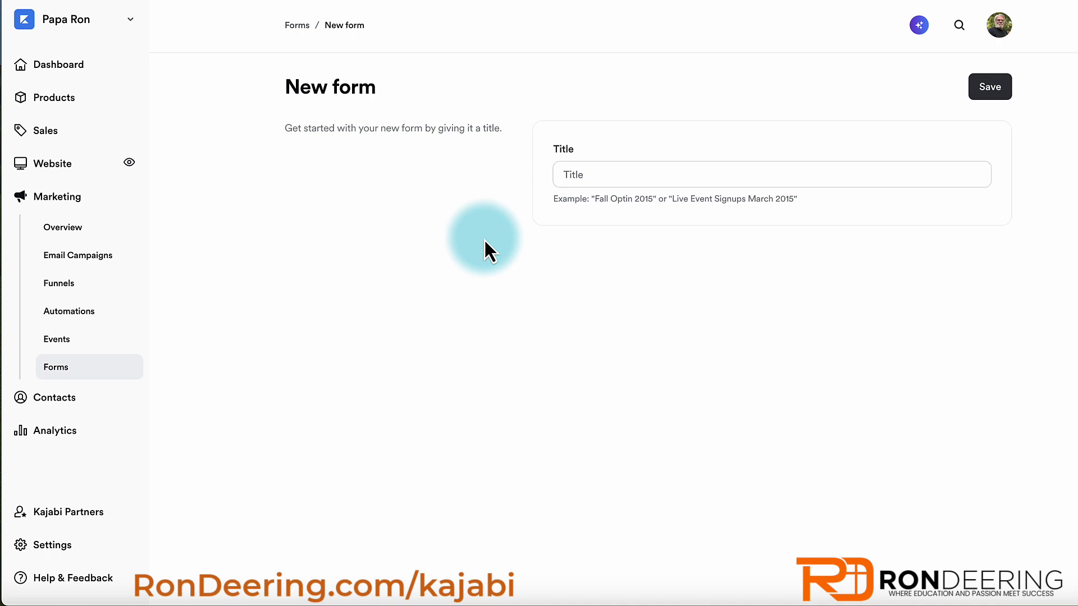
left_click(297, 25)
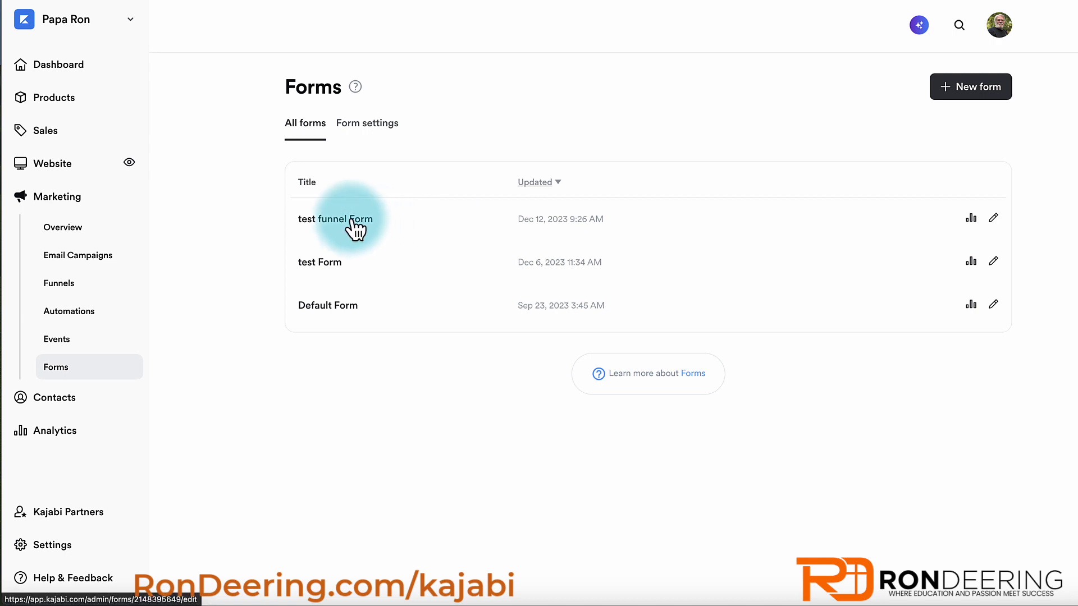
left_click(352, 221)
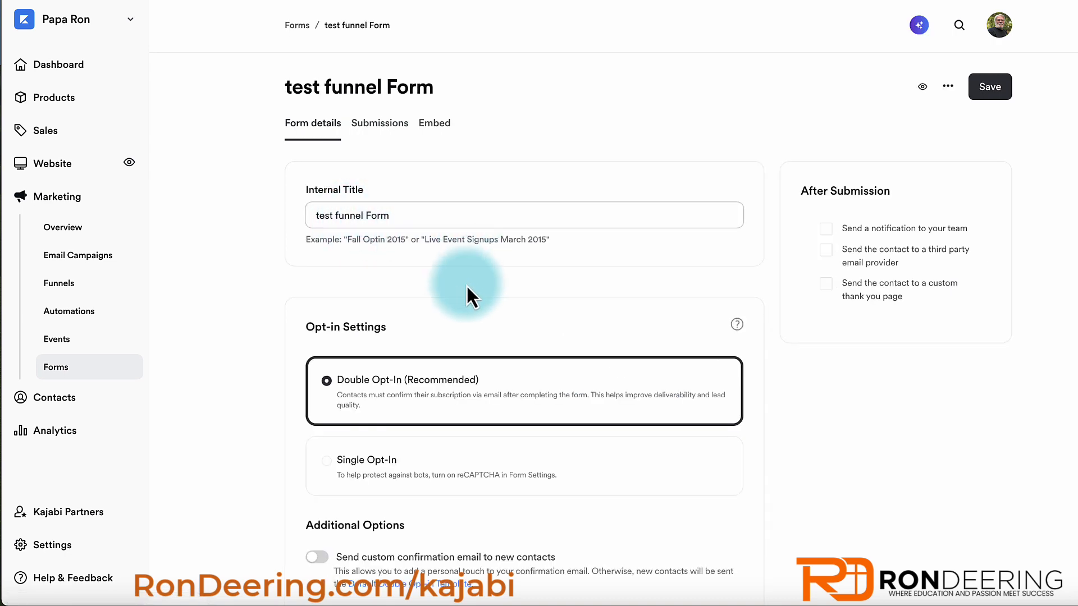
- Switch the test funnel Form's opt-in setting to Single Opt-In
scroll(467, 260, "down", 4)
scroll(464, 252, "down", 1)
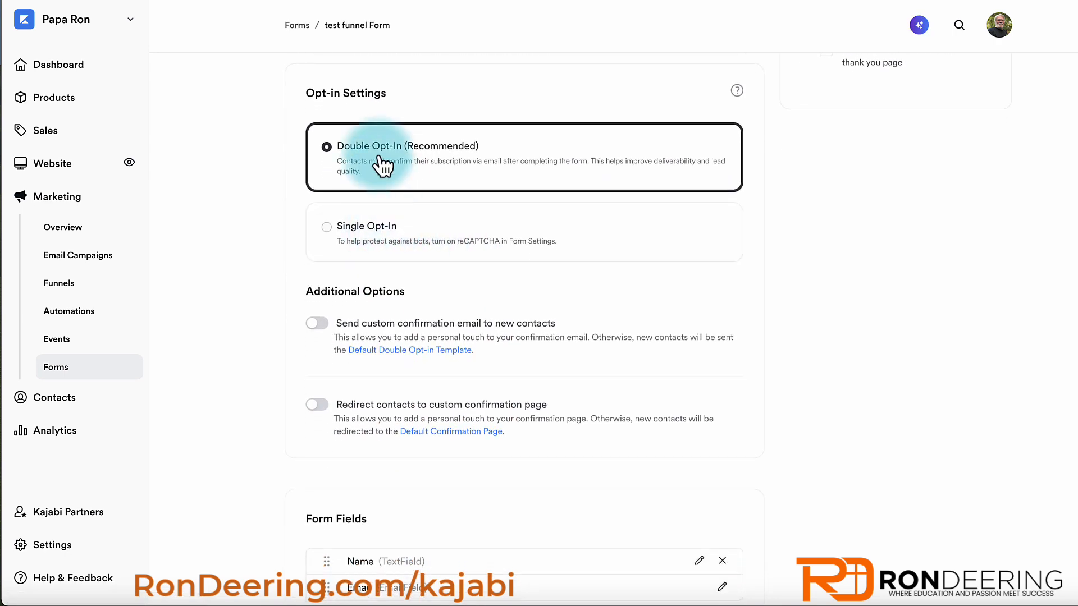
left_click(371, 235)
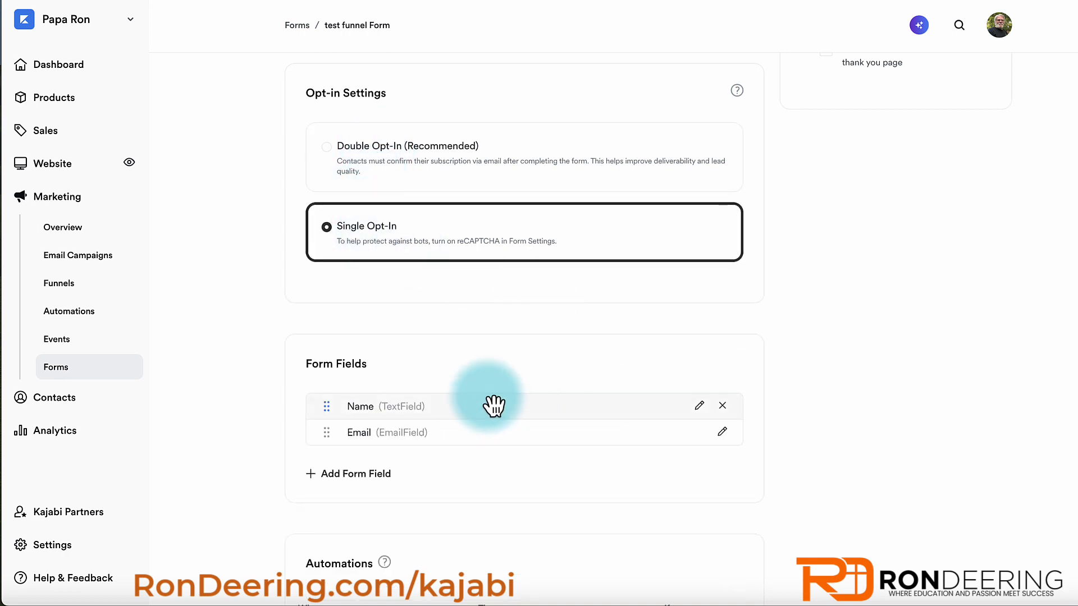
- Add a Phone Number form field and save the form
scroll(492, 406, "down", 3)
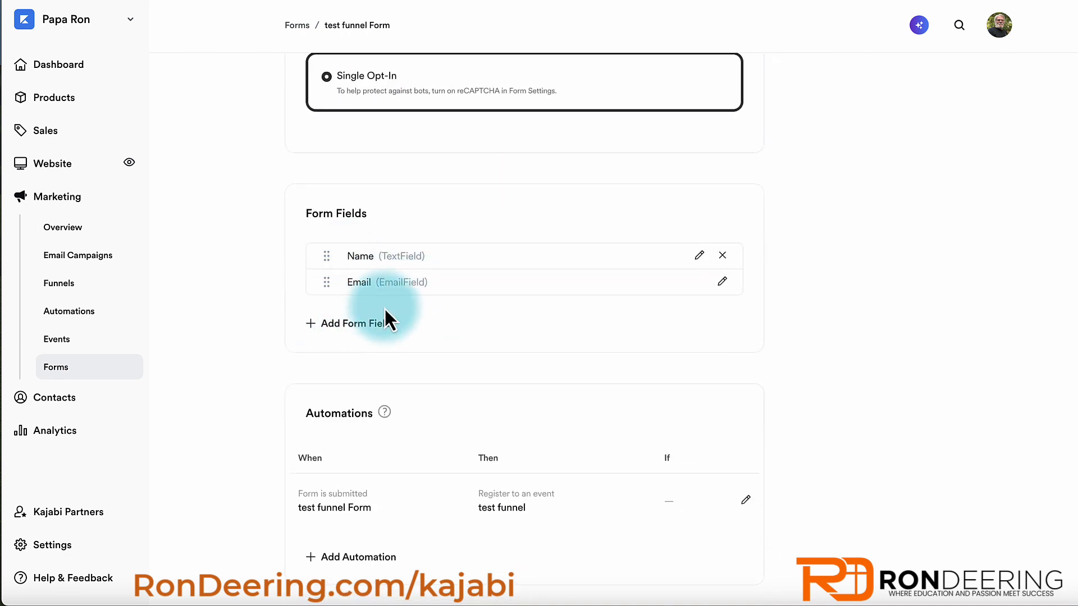
left_click(353, 324)
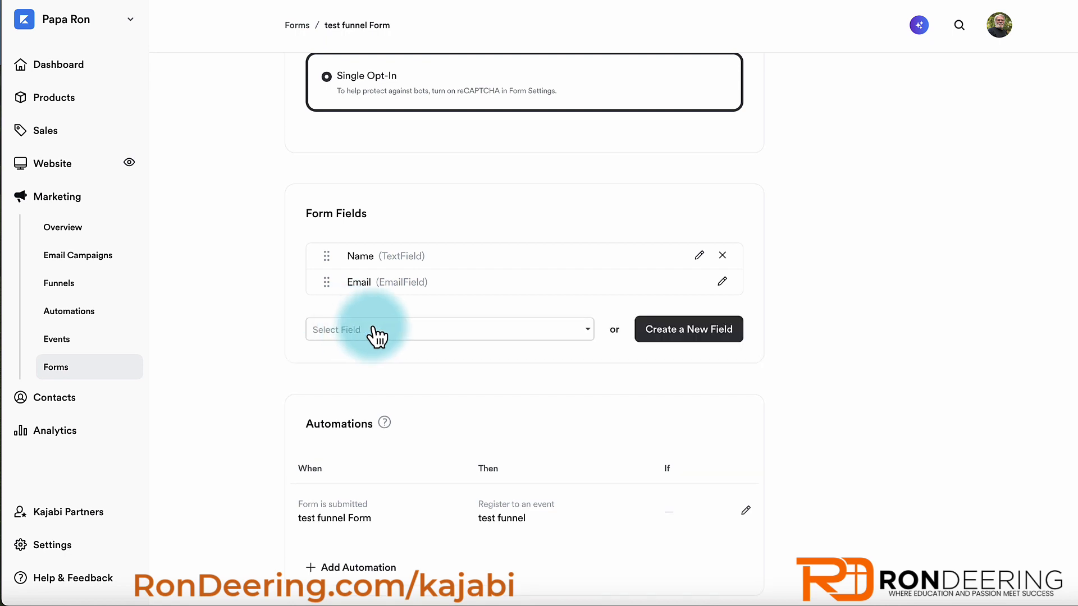
left_click(472, 334)
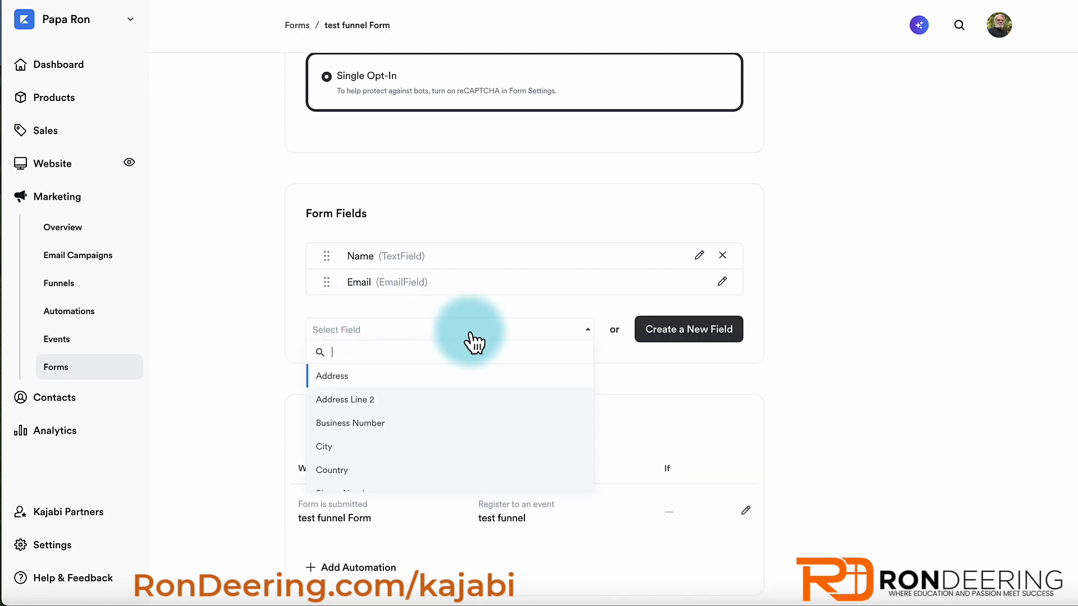
scroll(361, 462, "down", 2)
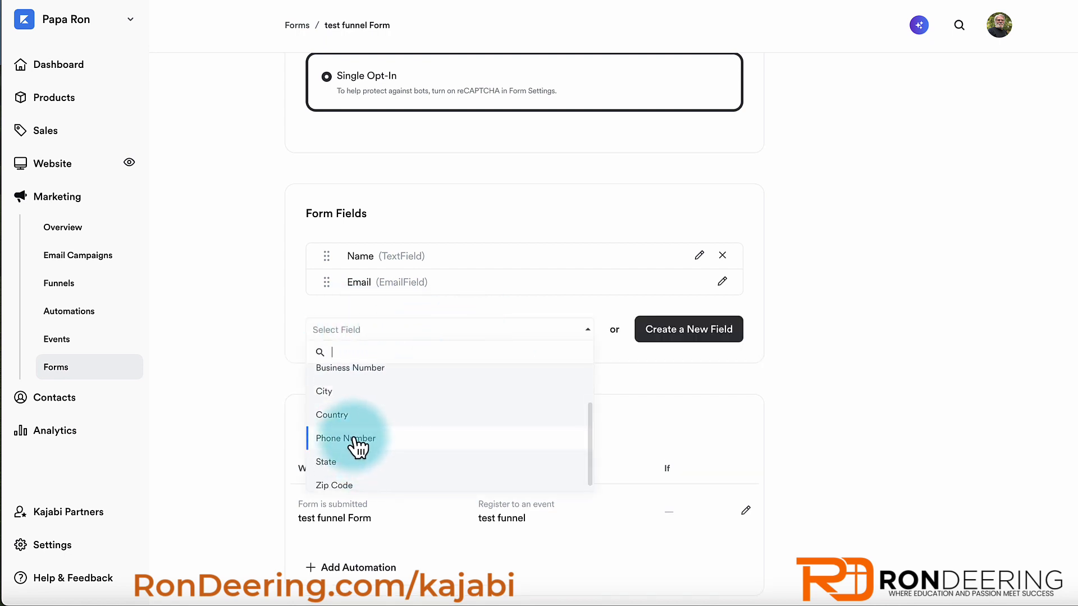
left_click(356, 441)
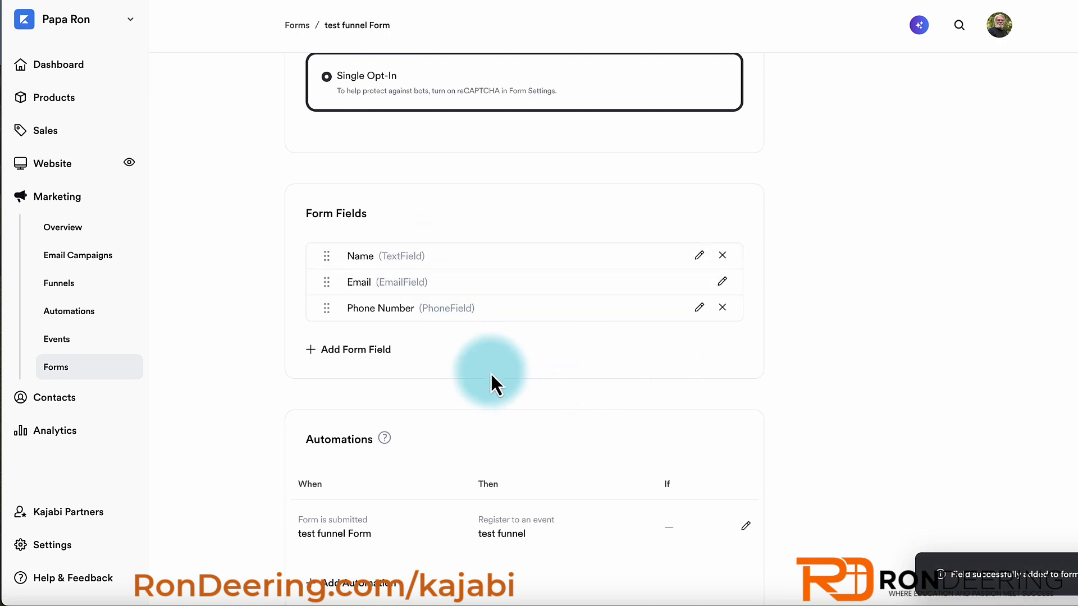
mouse_move(331, 311)
left_mouse_down()
mouse_move(325, 274)
mouse_move(331, 323)
left_mouse_up()
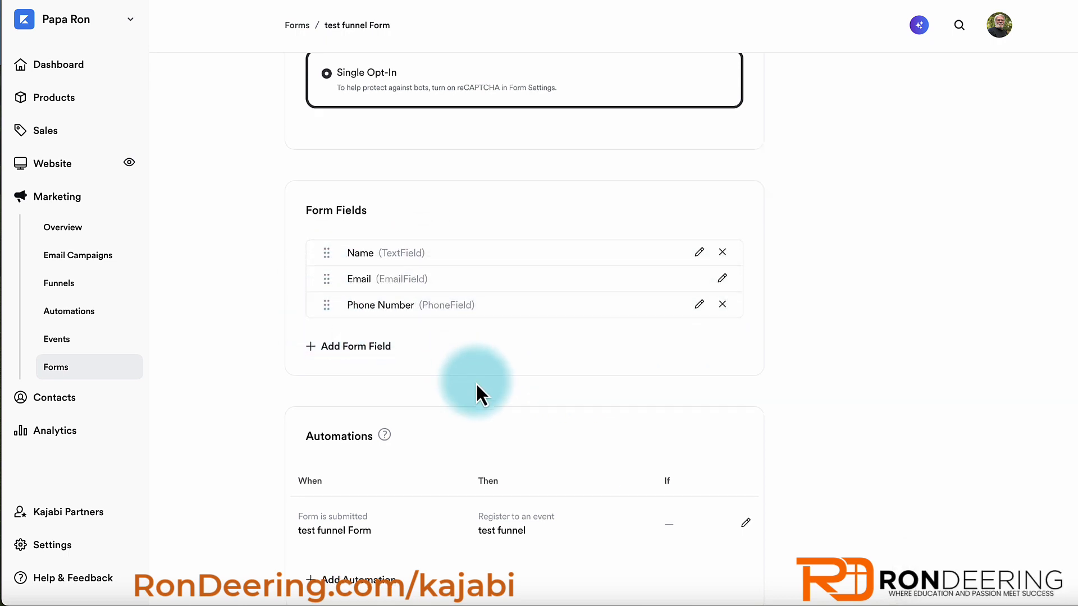
scroll(475, 387, "down", 1)
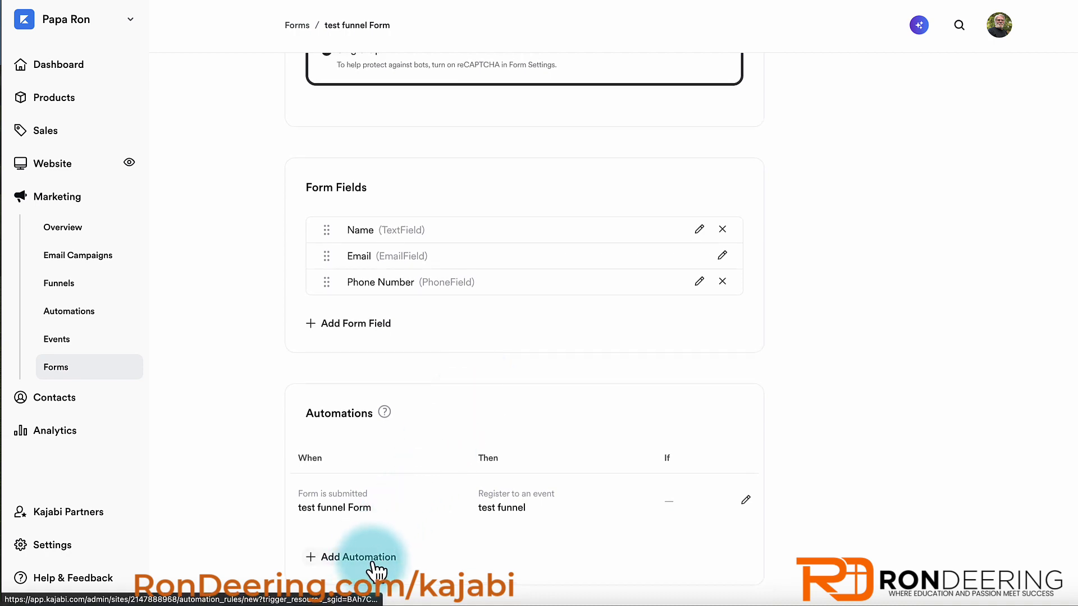
scroll(617, 280, "up", 10)
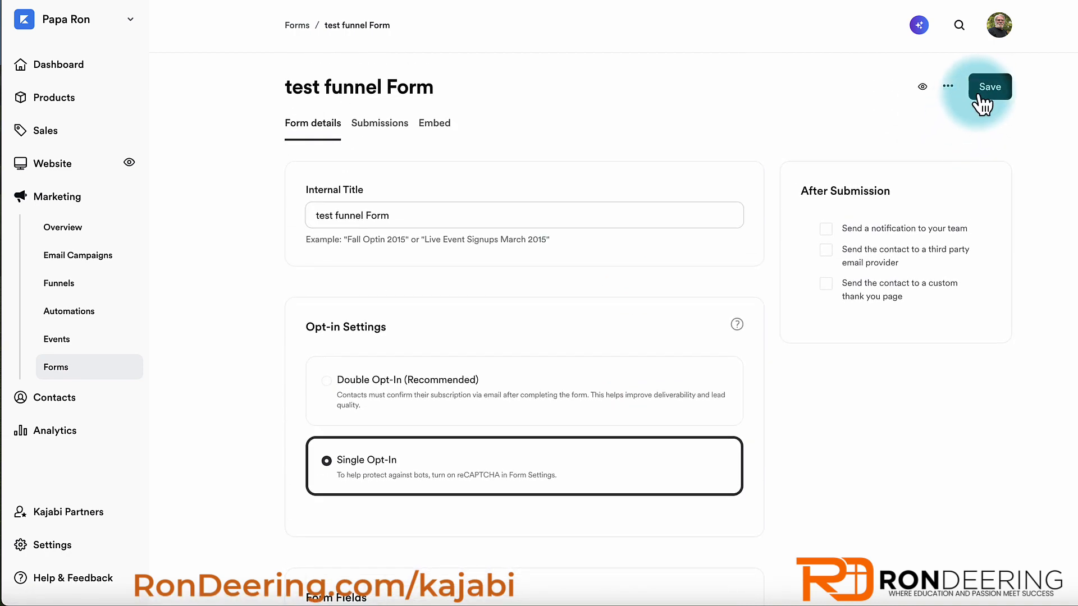
left_click(985, 93)
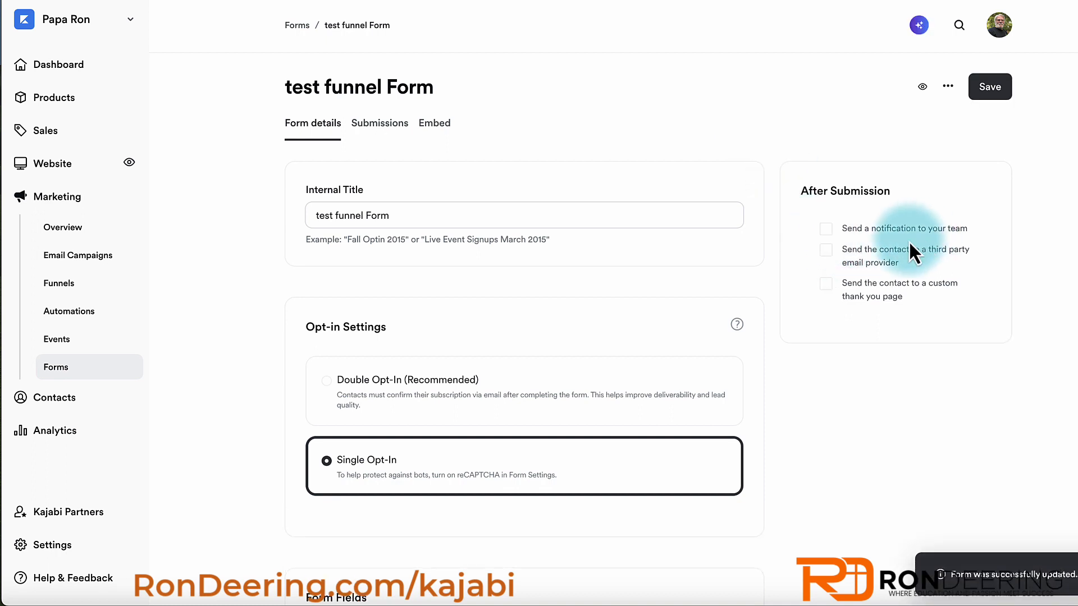
- Enable team email notifications with a recipient address, save, and return to the Forms list
left_click(825, 230)
left_click(853, 253)
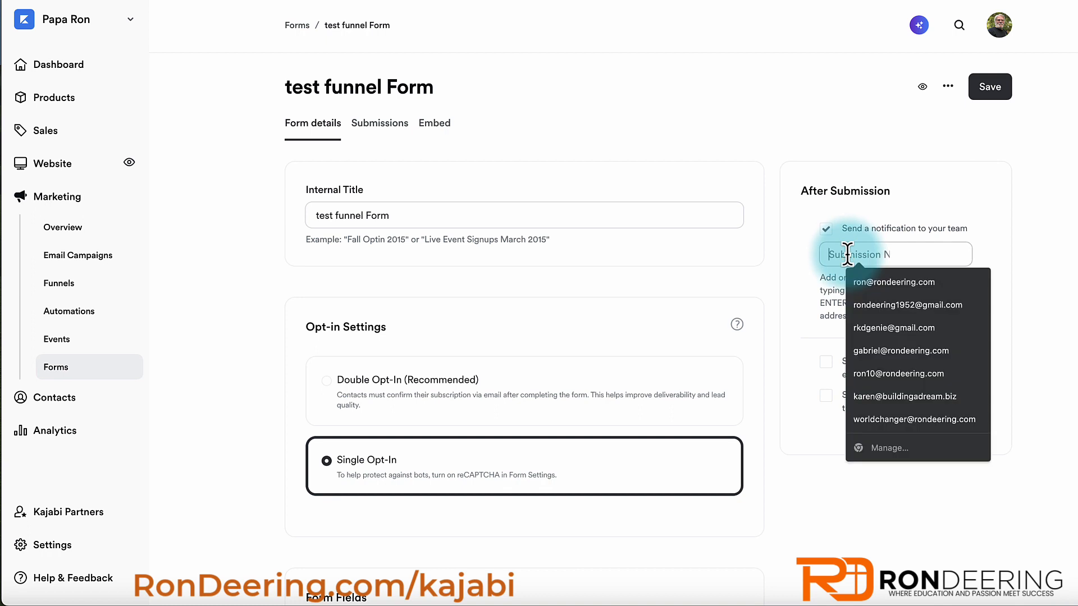
left_click(878, 283)
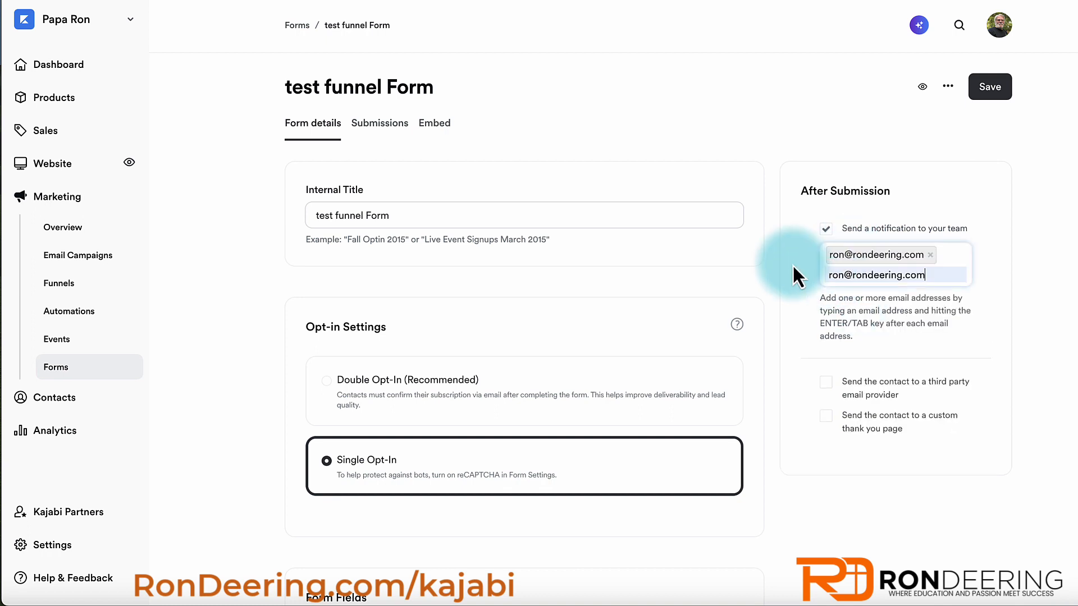
left_click(990, 89)
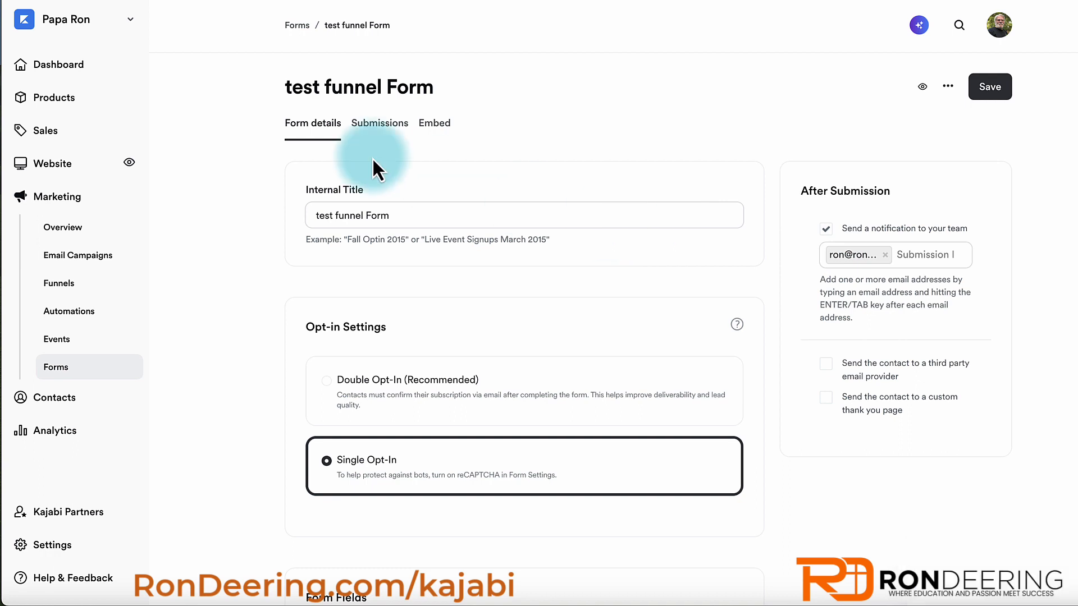
left_click(299, 25)
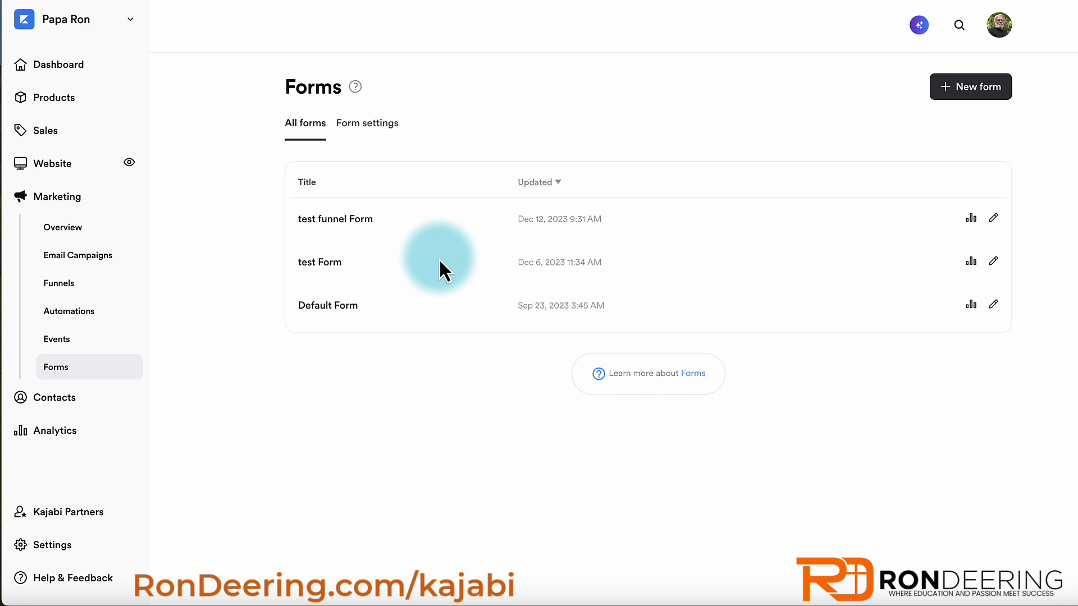
- Reopen test funnel Form and browse available field types, closing the list without adding any
left_click(334, 222)
scroll(387, 359, "down", 6)
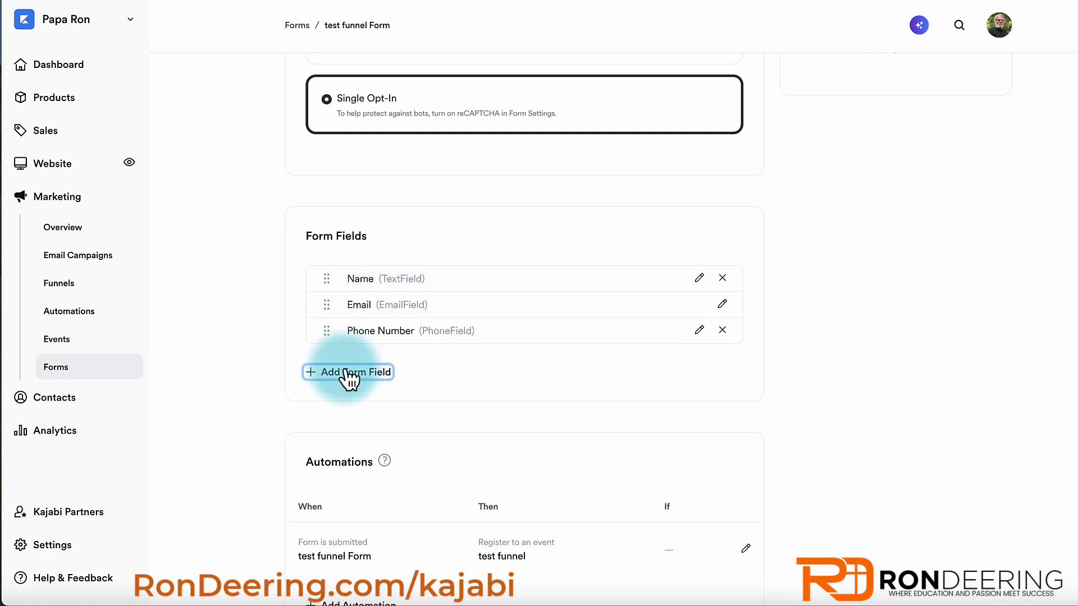
left_click(349, 373)
left_click(387, 388)
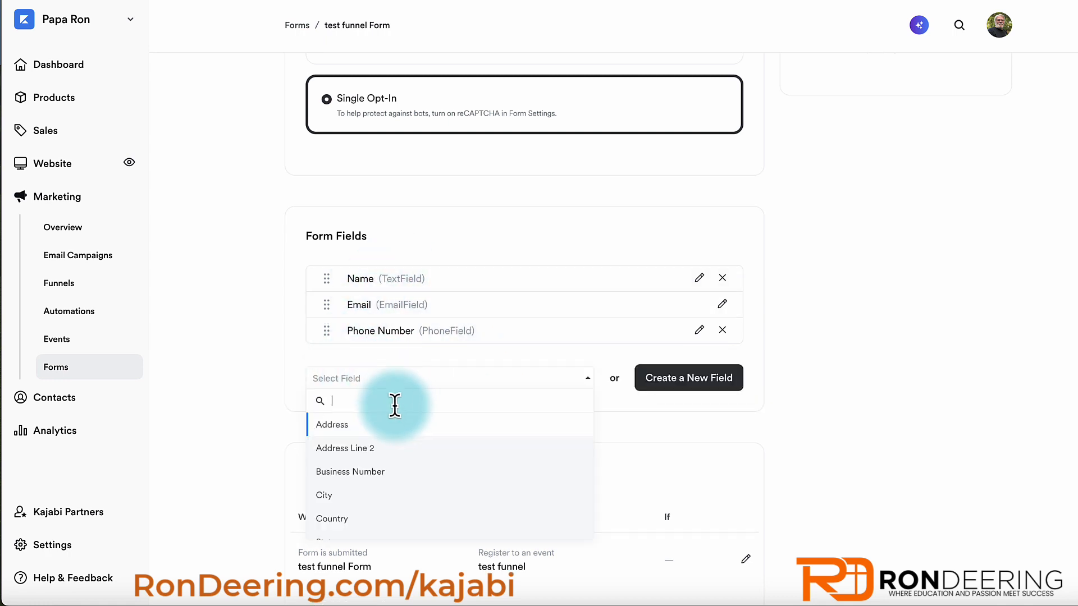
scroll(402, 494, "down", 2)
scroll(402, 494, "up", 2)
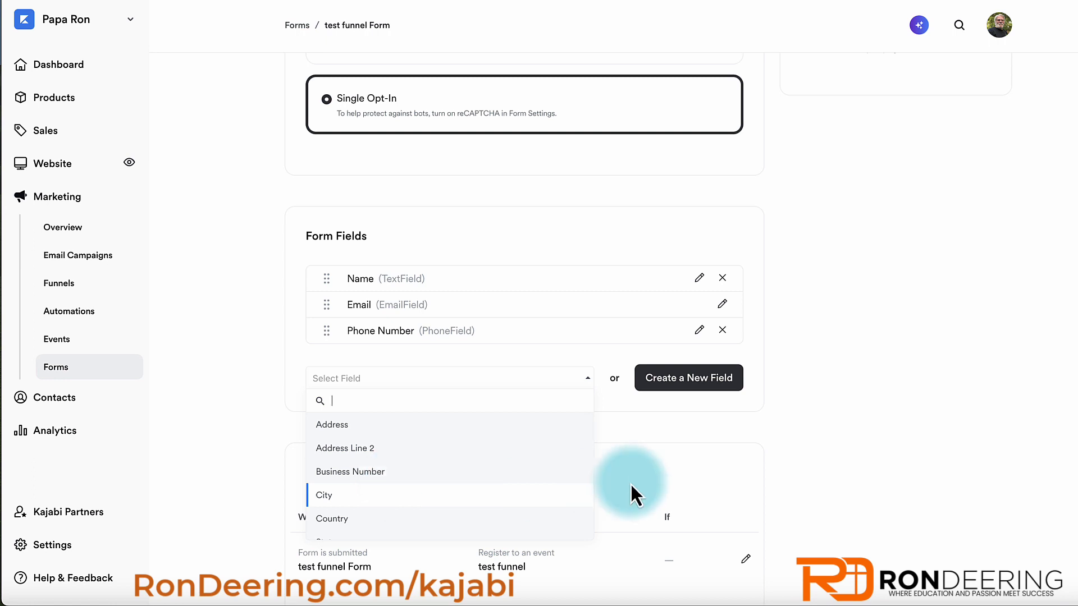
left_click(867, 382)
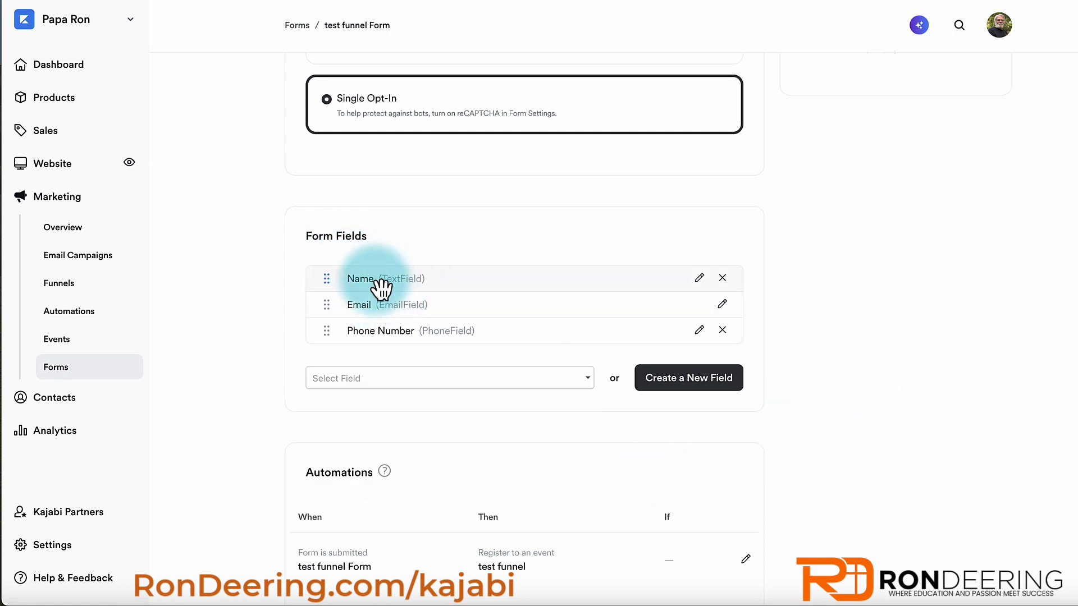
- Relabel the Name field to 'First Name' and save the test funnel Form
left_click(700, 279)
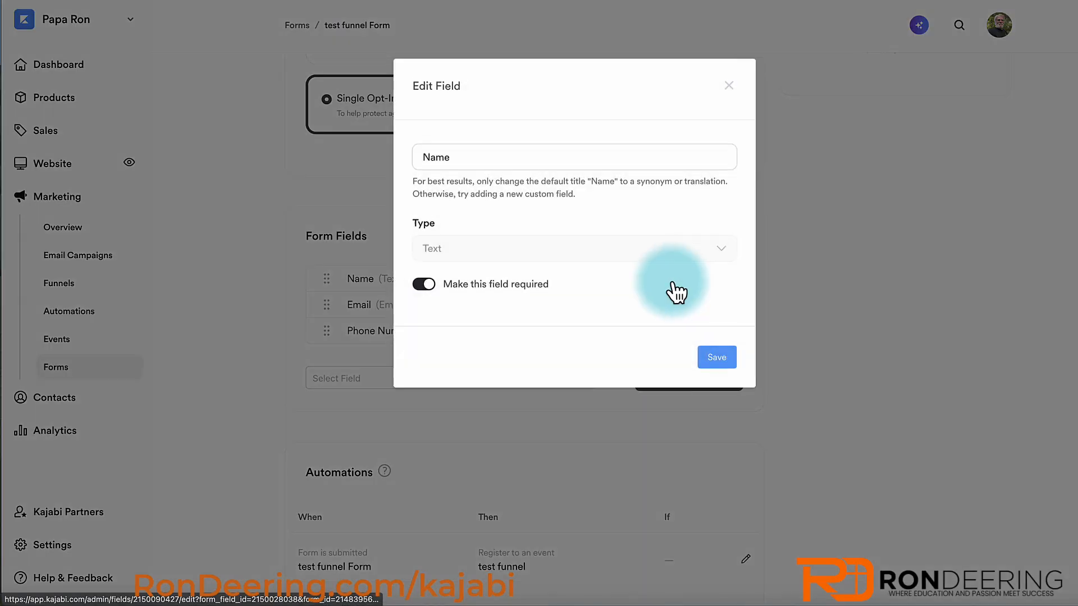
left_click(419, 157)
type("First")
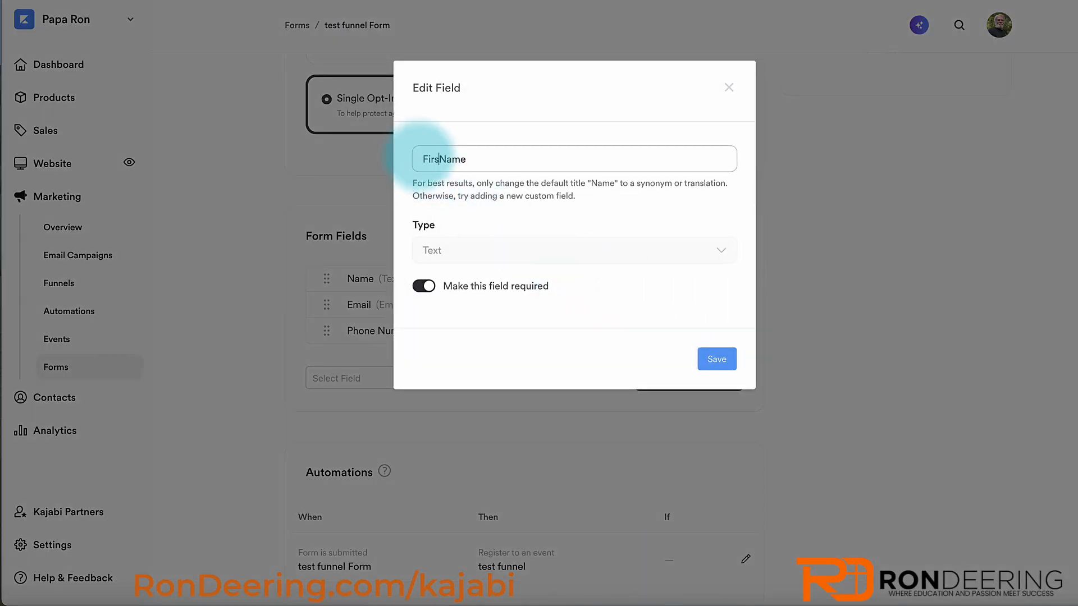
left_click(720, 364)
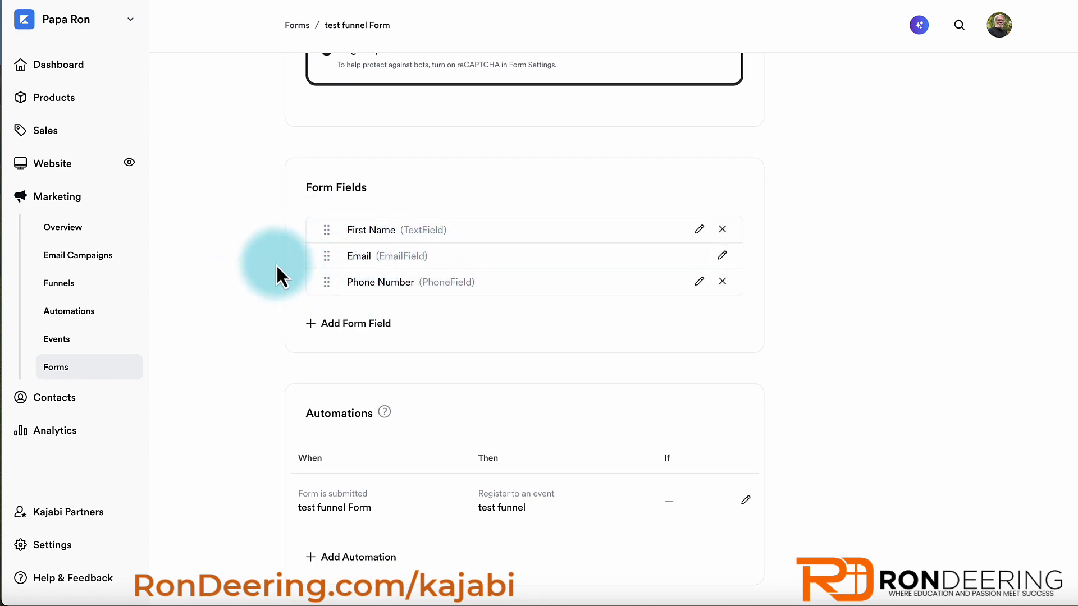
scroll(276, 265, "up", 7)
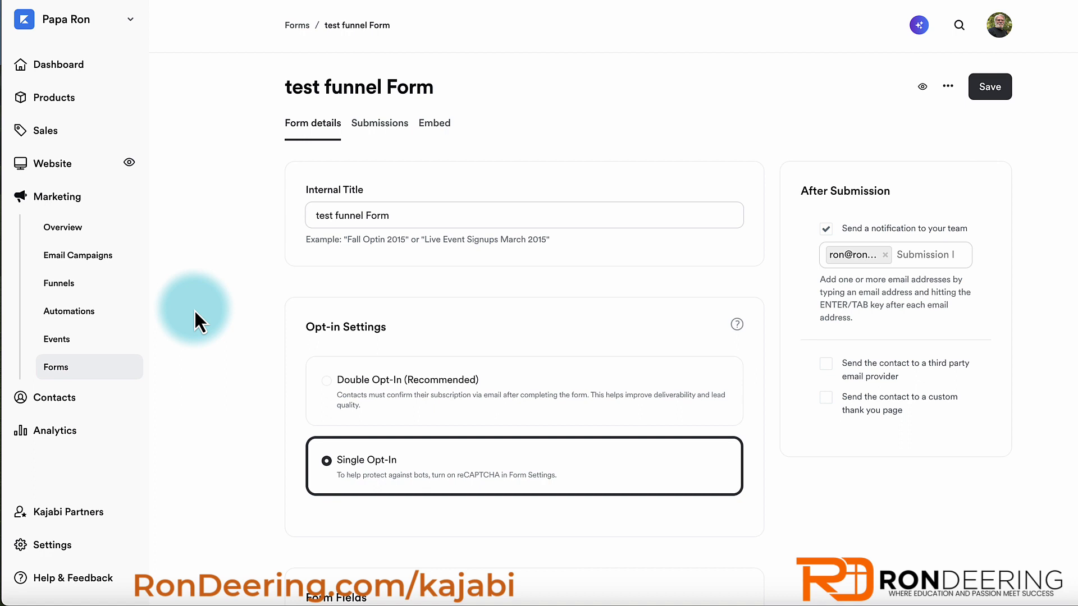
left_click(991, 99)
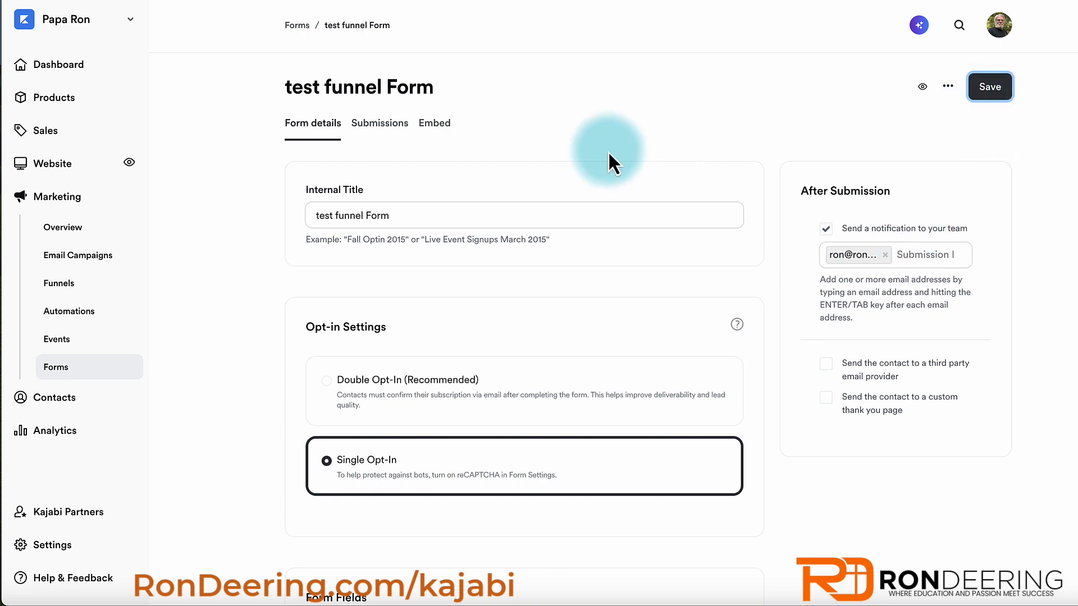